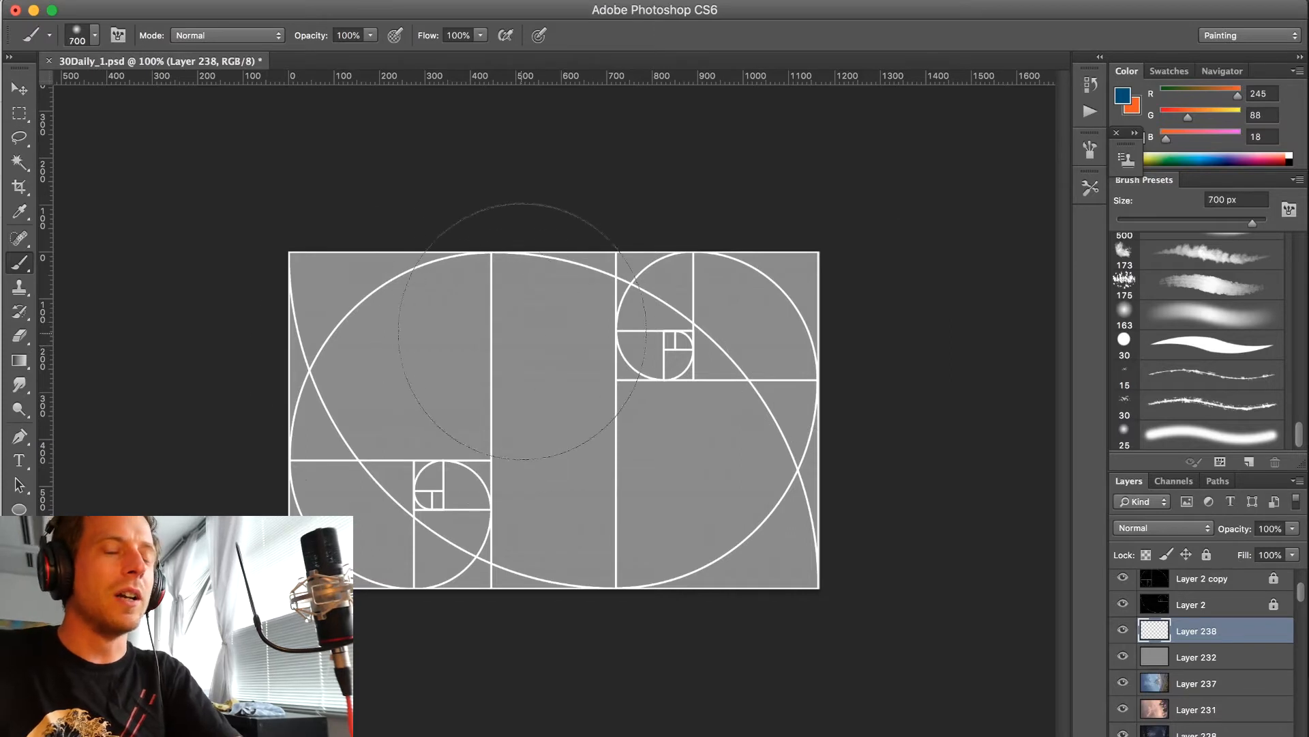
- Set the foreground colour to dark desaturated blue (RGB 36, 56, 65) and cover all of Layer 238 with the 700 px soft brush
key(bracketright)
key(bracketright)
key(bracketleft)
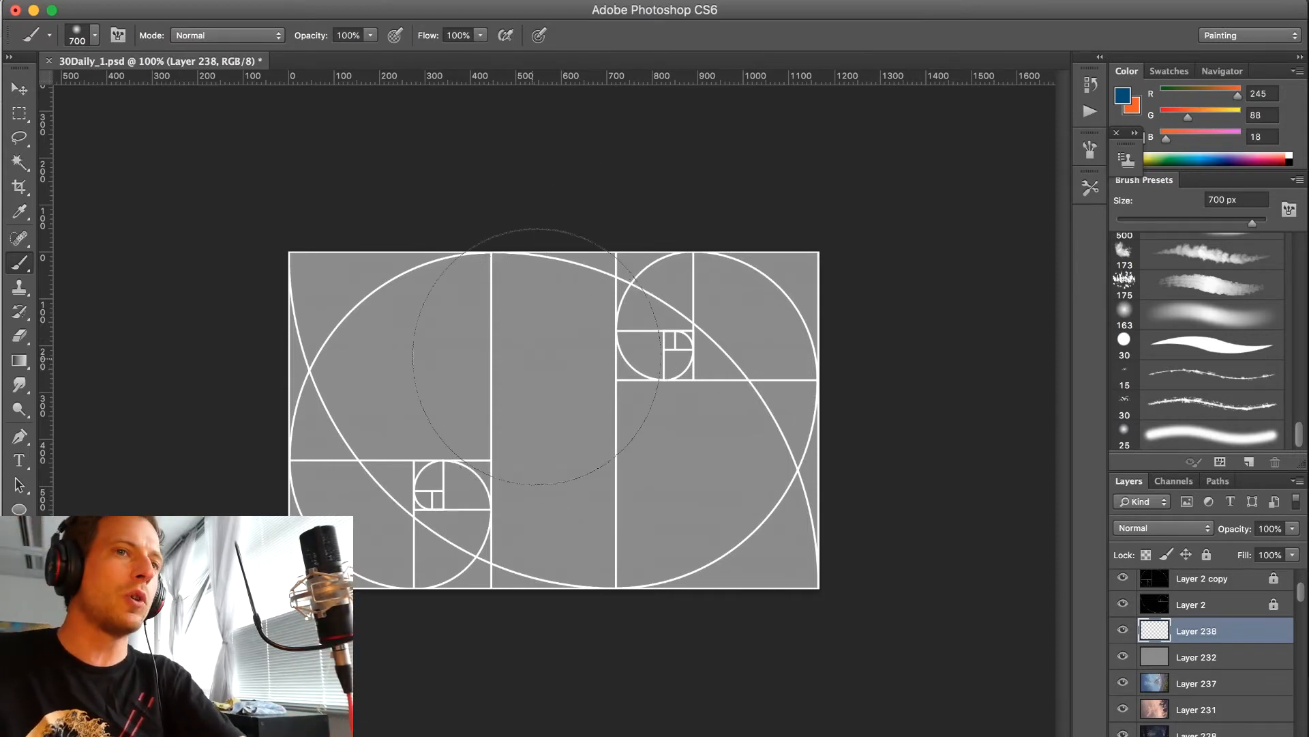
click(1124, 96)
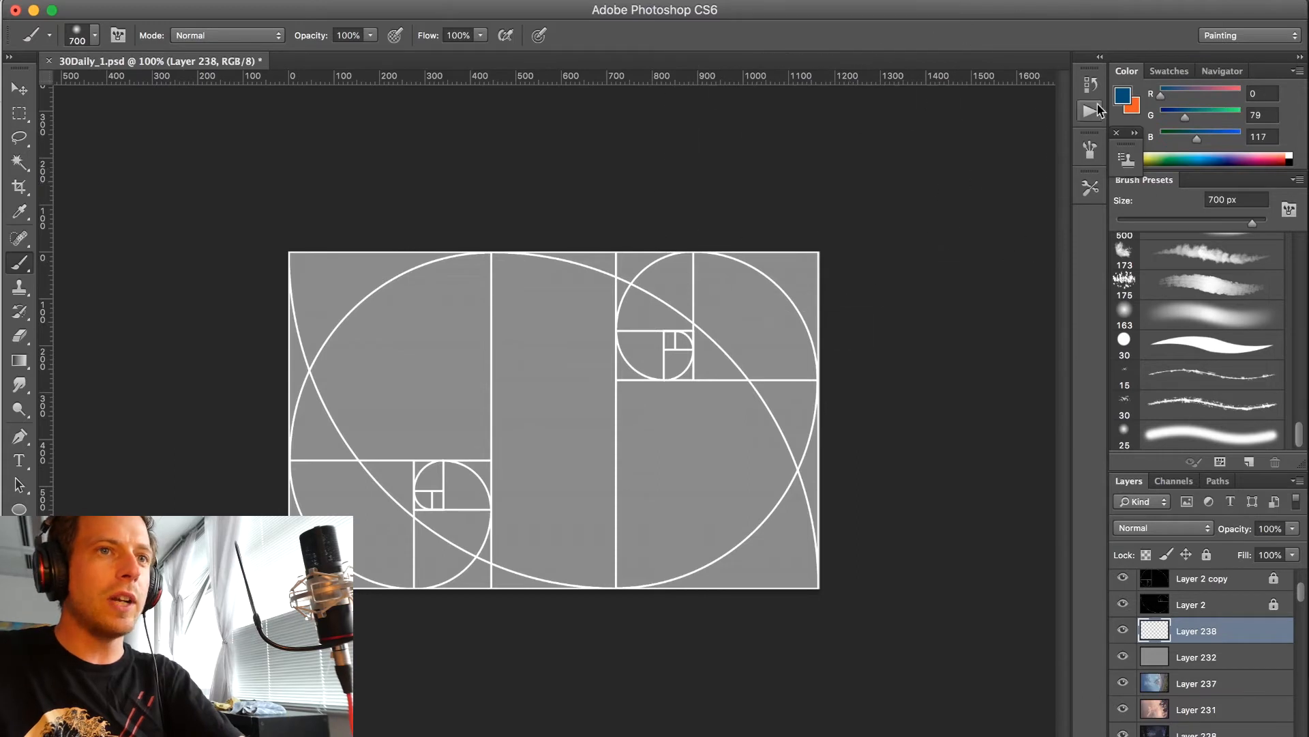
click(1124, 96)
drag(846, 343, 798, 335)
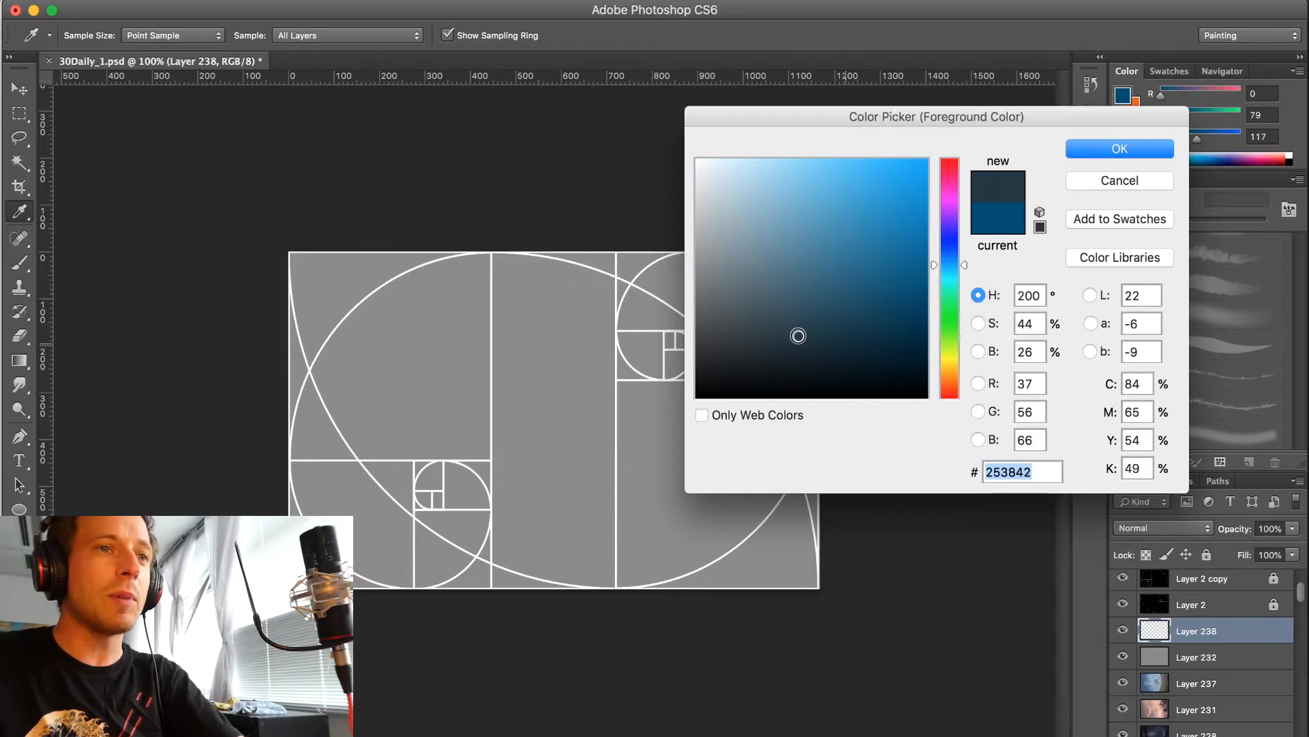
click(1119, 148)
key(b)
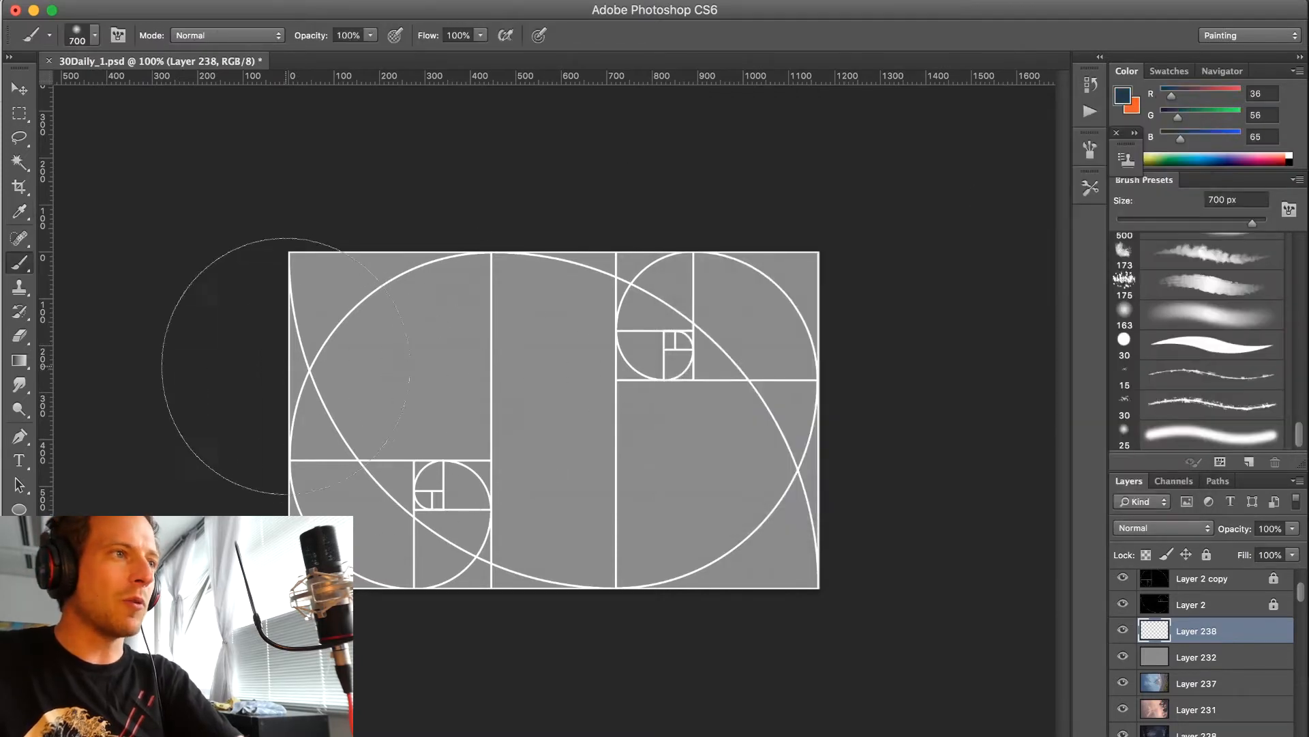
mouse_move(234, 351)
mouse_down()
mouse_move(477, 617)
mouse_move(745, 585)
mouse_move(818, 284)
mouse_move(161, 357)
mouse_move(825, 450)
mouse_move(293, 330)
mouse_move(804, 570)
mouse_up()
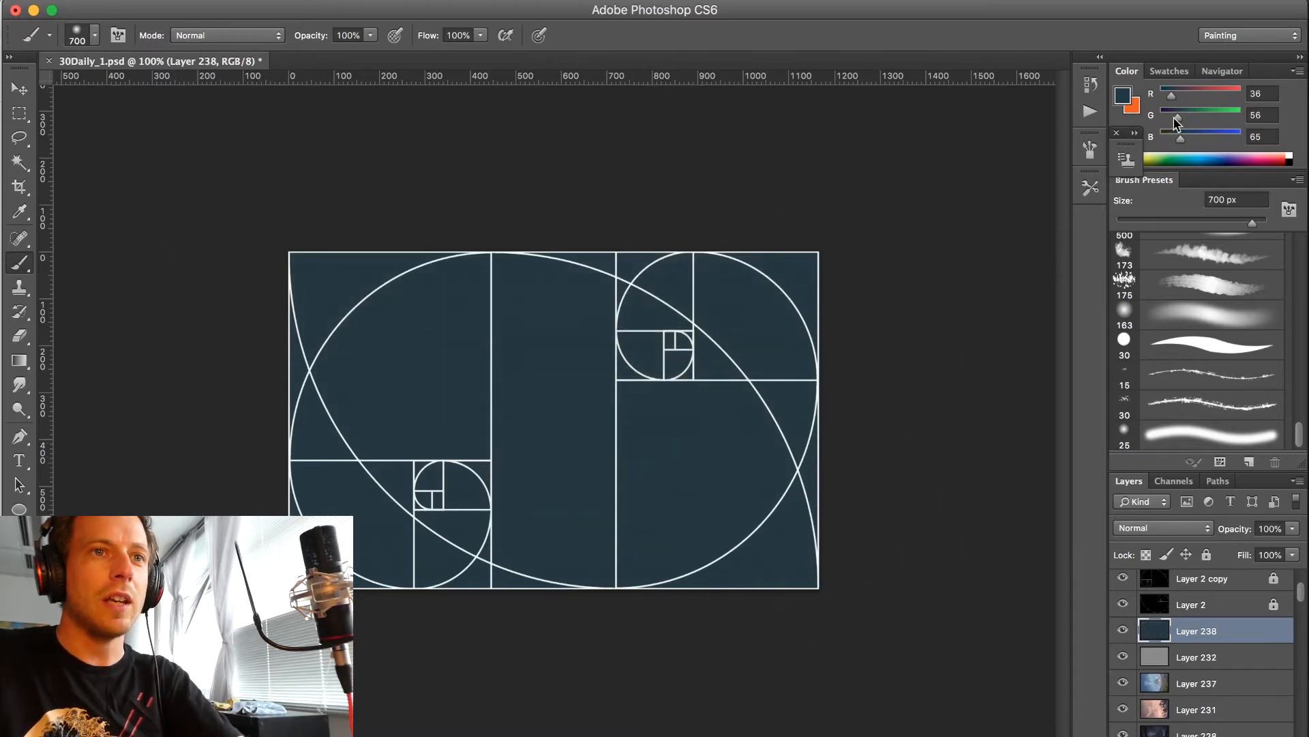
- Pick the lighter blue #2a4654 and paint a soft glow in the upper middle of the canvas with an 800 px brush
click(1130, 99)
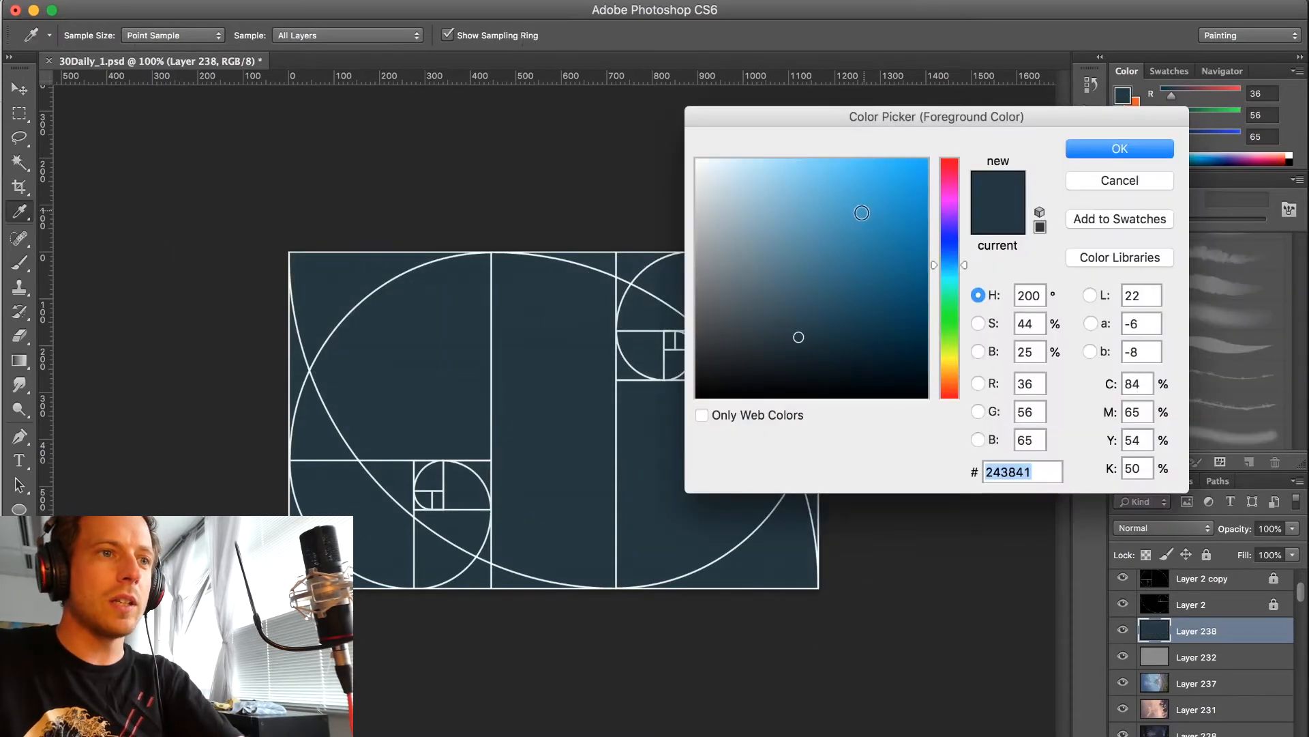
click(809, 319)
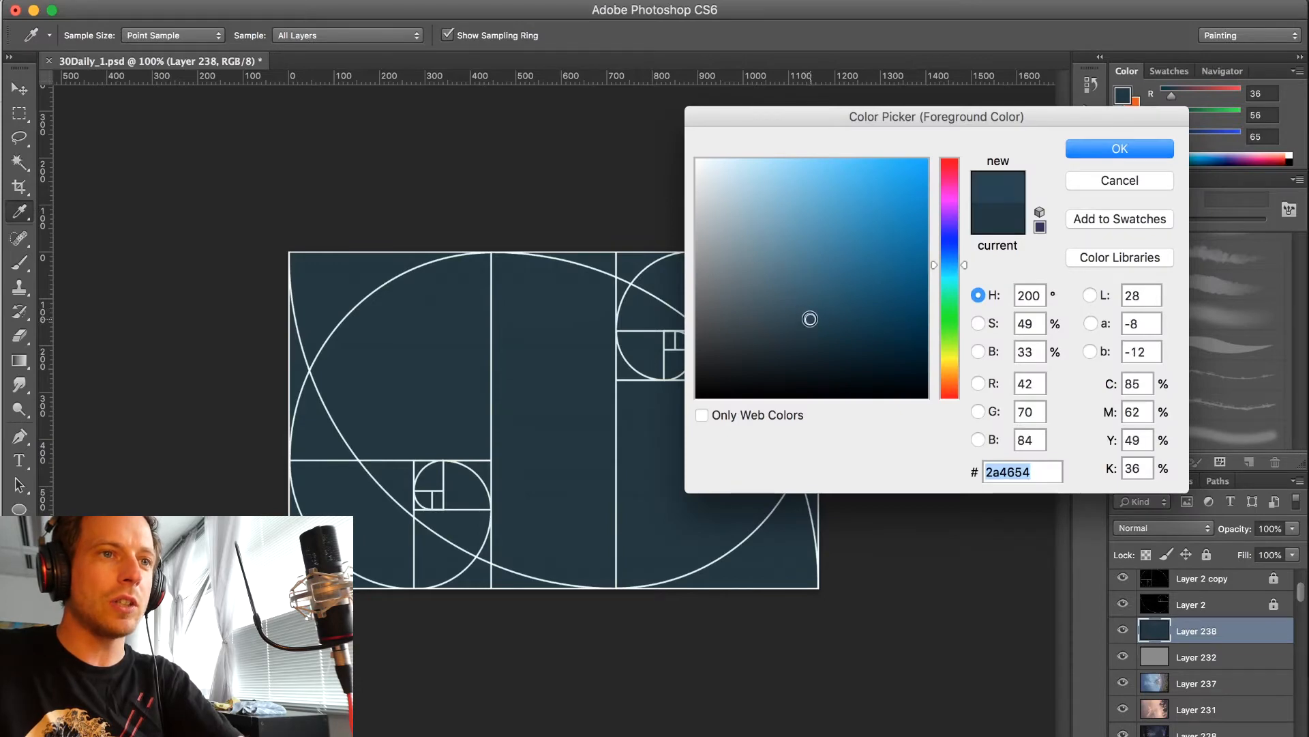
click(1106, 153)
click(561, 311)
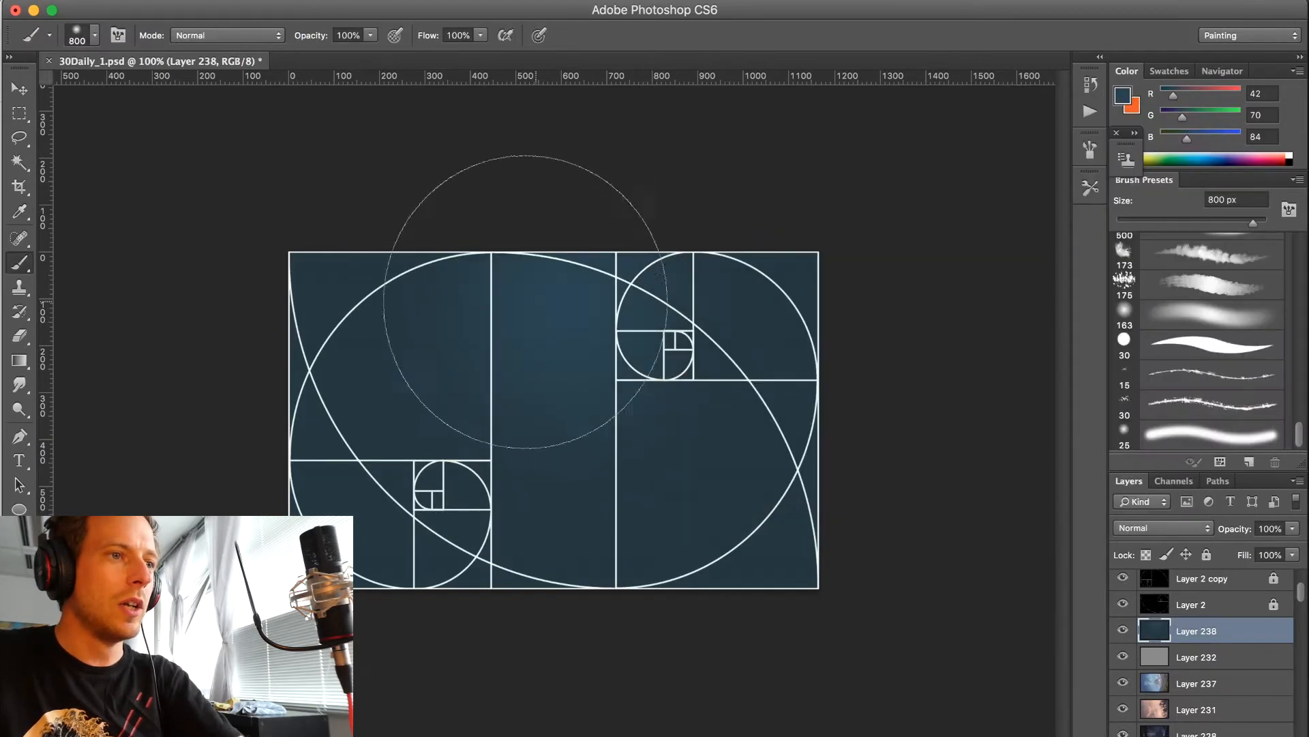
- Sample the dark blue from the canvas's lower right and darken the foreground colour to RGB 22, 31, 35
key(bracketleft)
key(bracketleft)
key(bracketleft)
alt+click(719, 484)
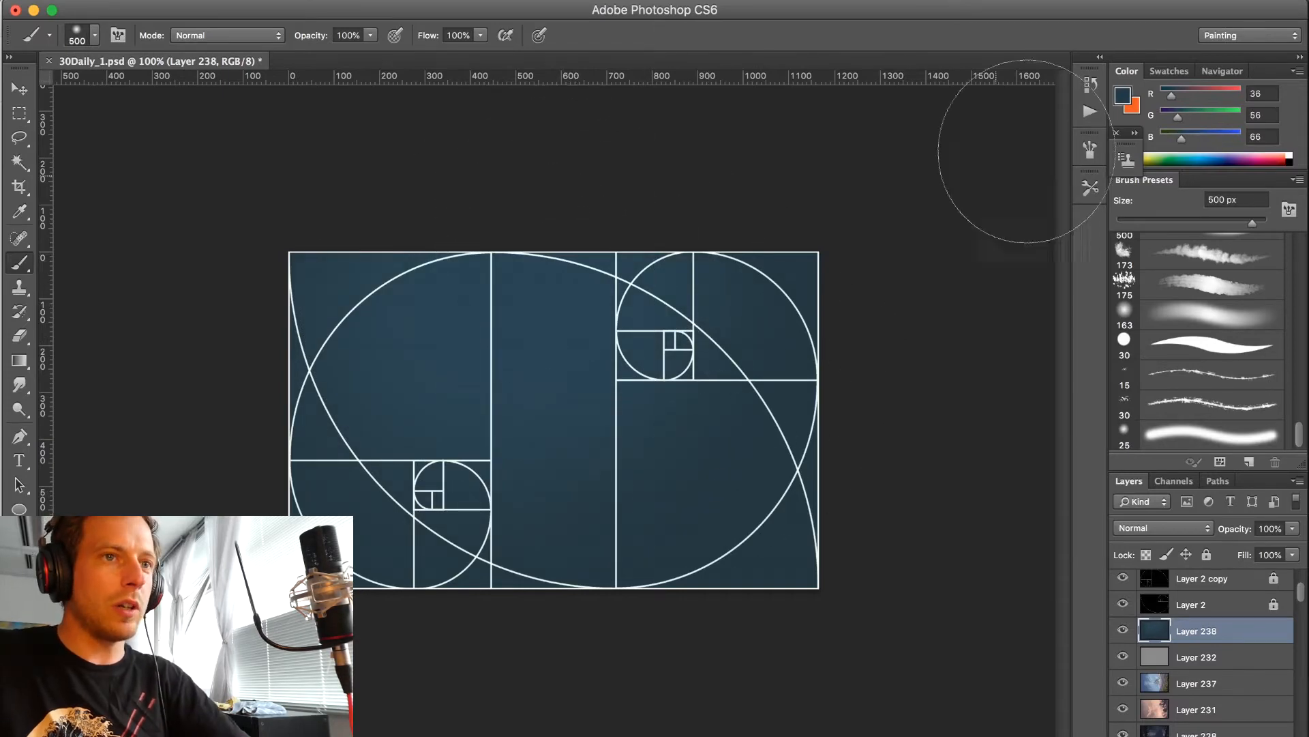
click(1123, 95)
drag(797, 351, 784, 365)
click(1088, 152)
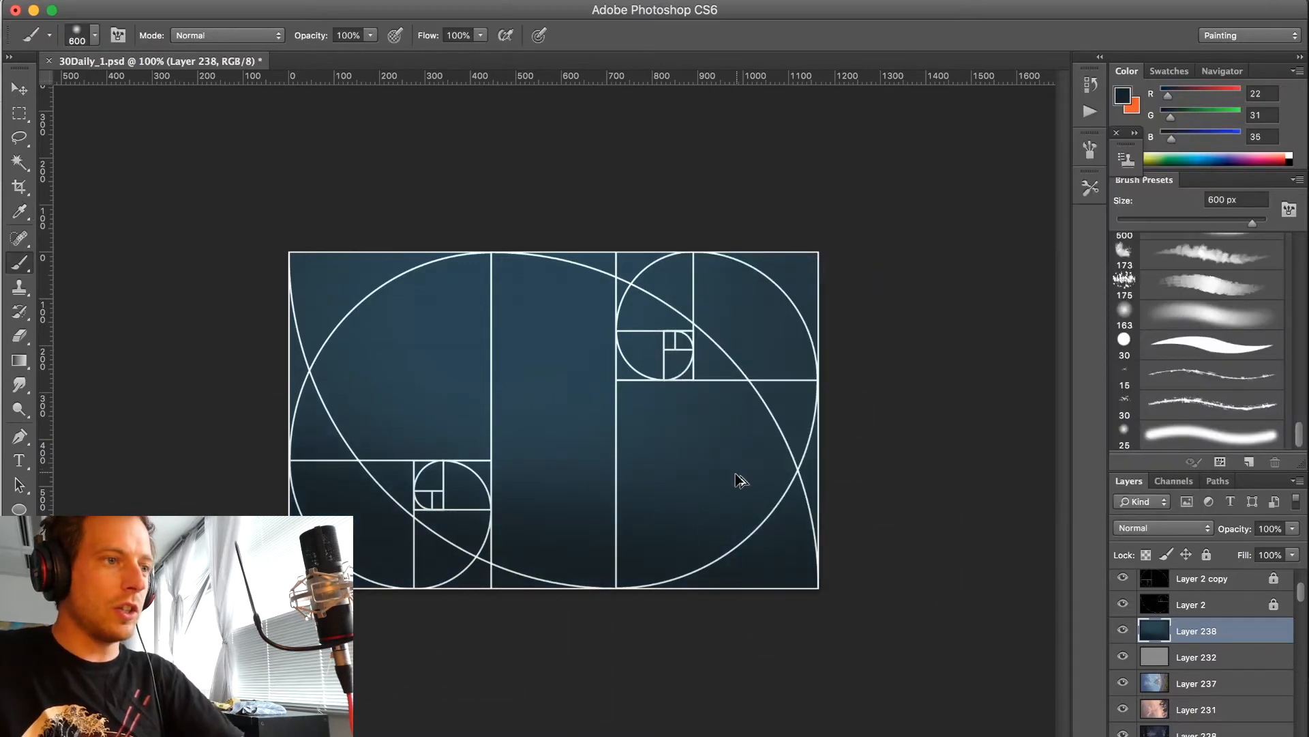
- Darken the lower half and right side of the background with the soft brush at 20% opacity, reducing its size to 300 px
key(2)
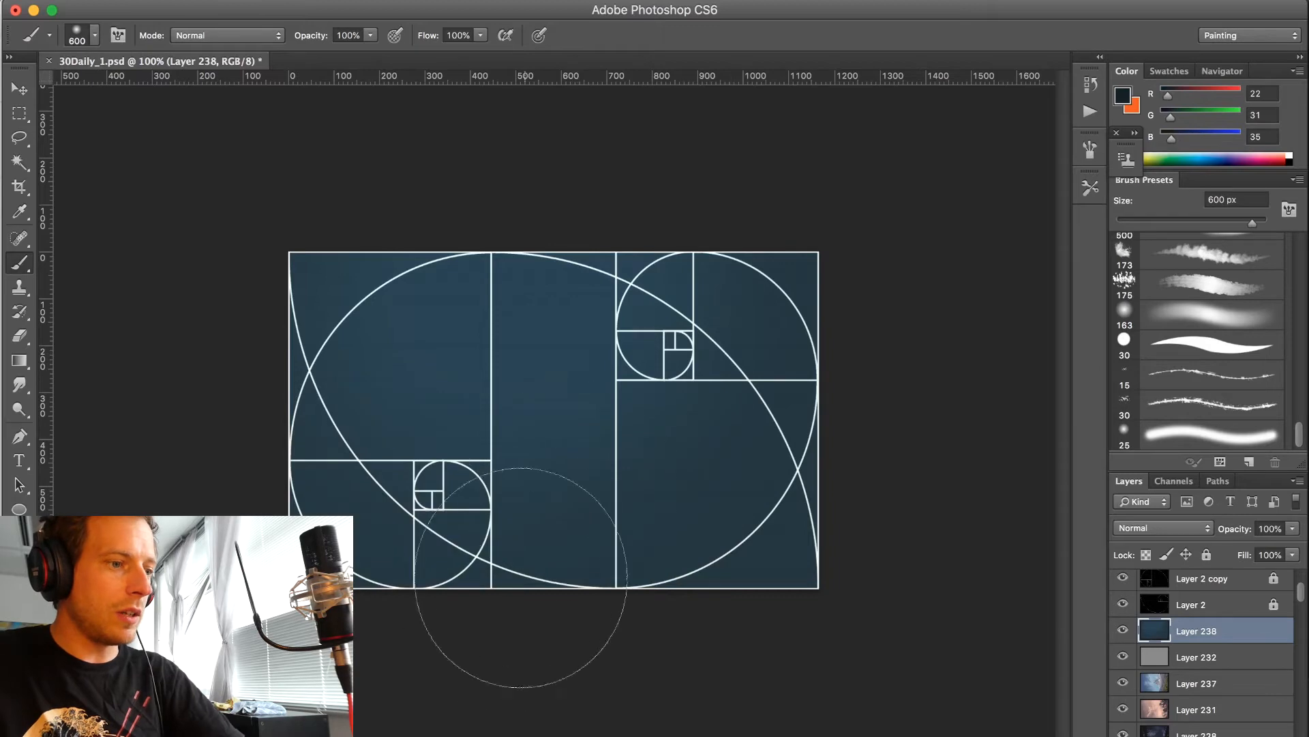
mouse_move(288, 567)
mouse_down()
mouse_move(759, 499)
mouse_move(878, 468)
mouse_move(468, 546)
mouse_move(890, 408)
mouse_up()
key(bracketleft)
key(bracketleft)
key(bracketleft)
key(bracketleft)
key(bracketleft)
key(bracketleft)
key(bracketleft)
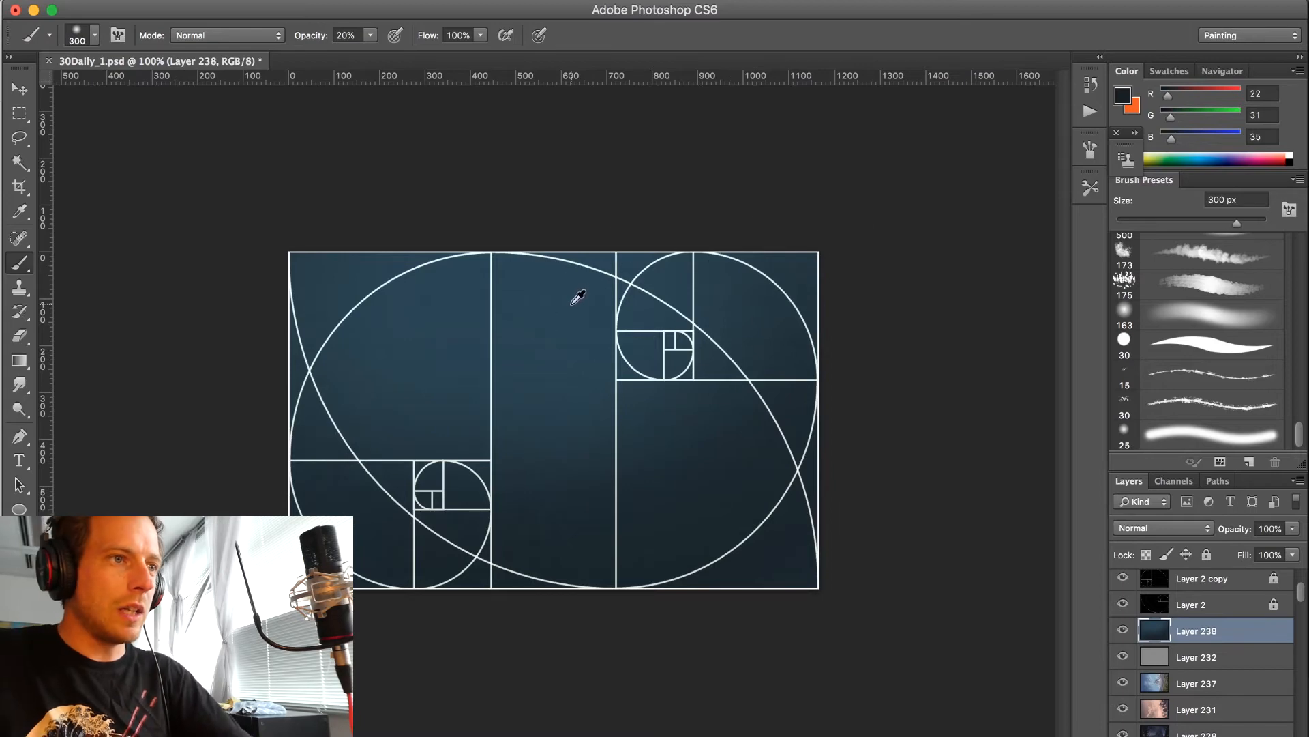
- Sample the canvas blue, shift it to teal #2f5b67, and softly tint the canvas's upper edge with a 600 to 700 px brush
alt+click(571, 304)
click(1123, 96)
drag(962, 266, 961, 269)
click(822, 296)
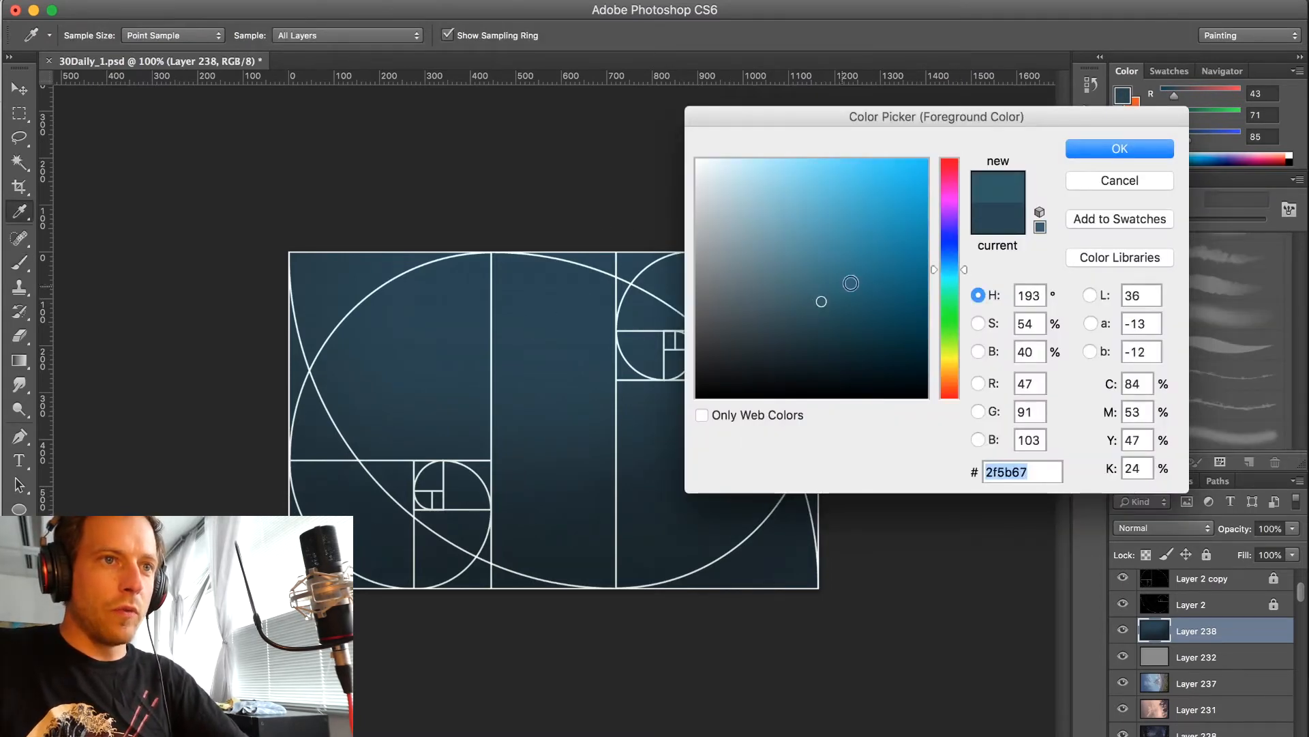
click(1106, 150)
key(bracketright)
key(bracketright)
key(bracketright)
key(bracketright)
key(bracketright)
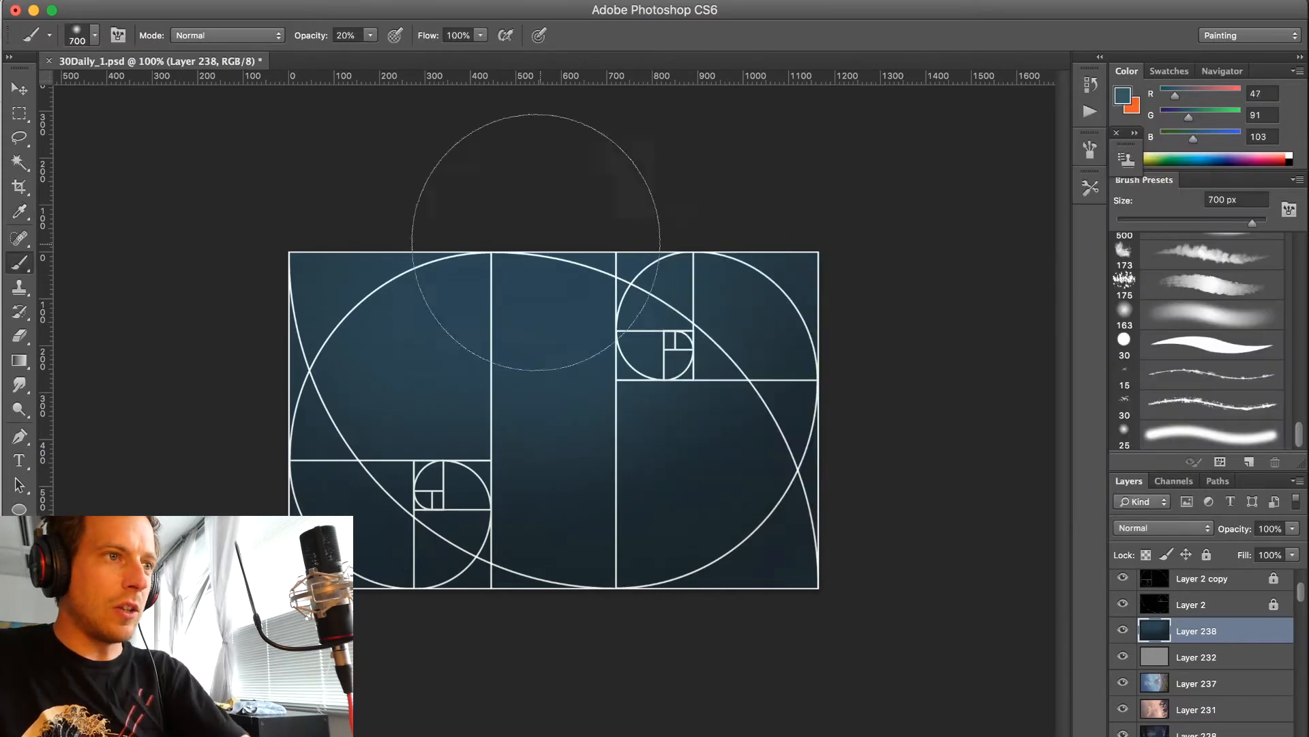
key(bracketleft)
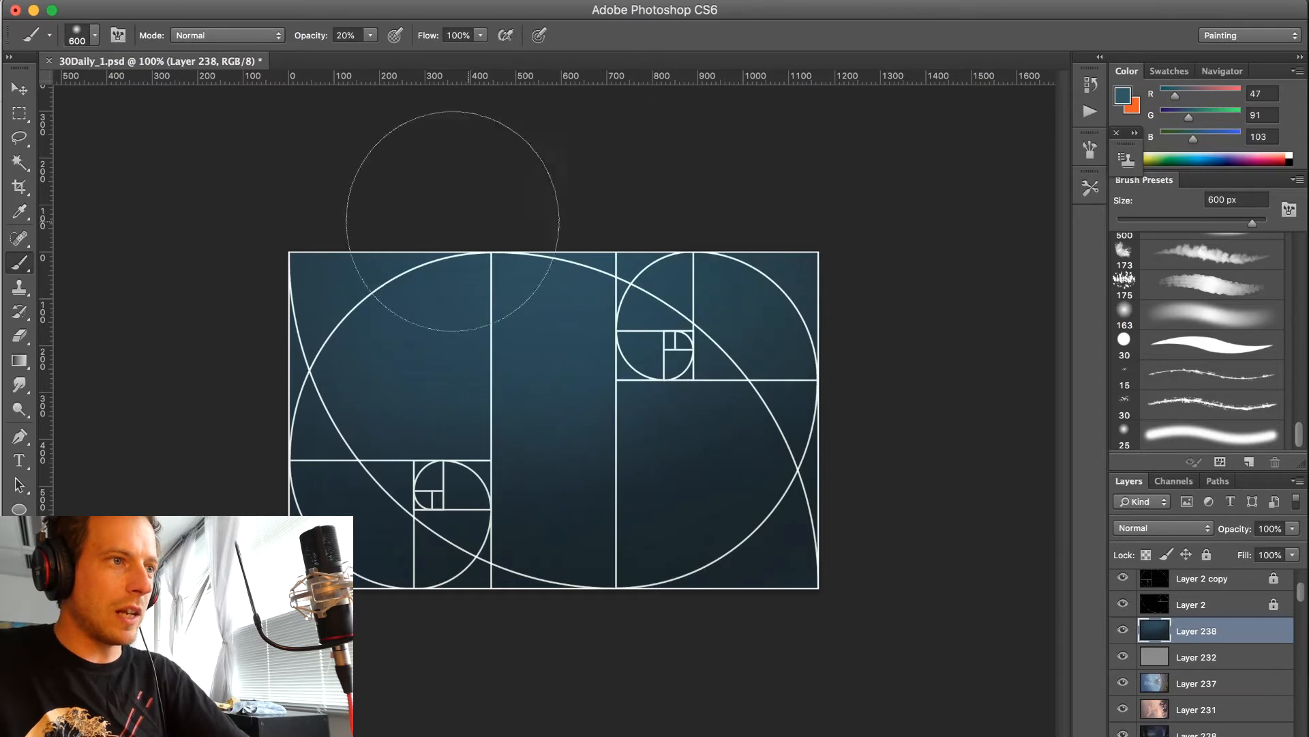
- Brighten the foreground teal to RGB 50, 104, 119 and build up a glow across the upper left and centre with the 600 px brush
key(i)
click(1122, 96)
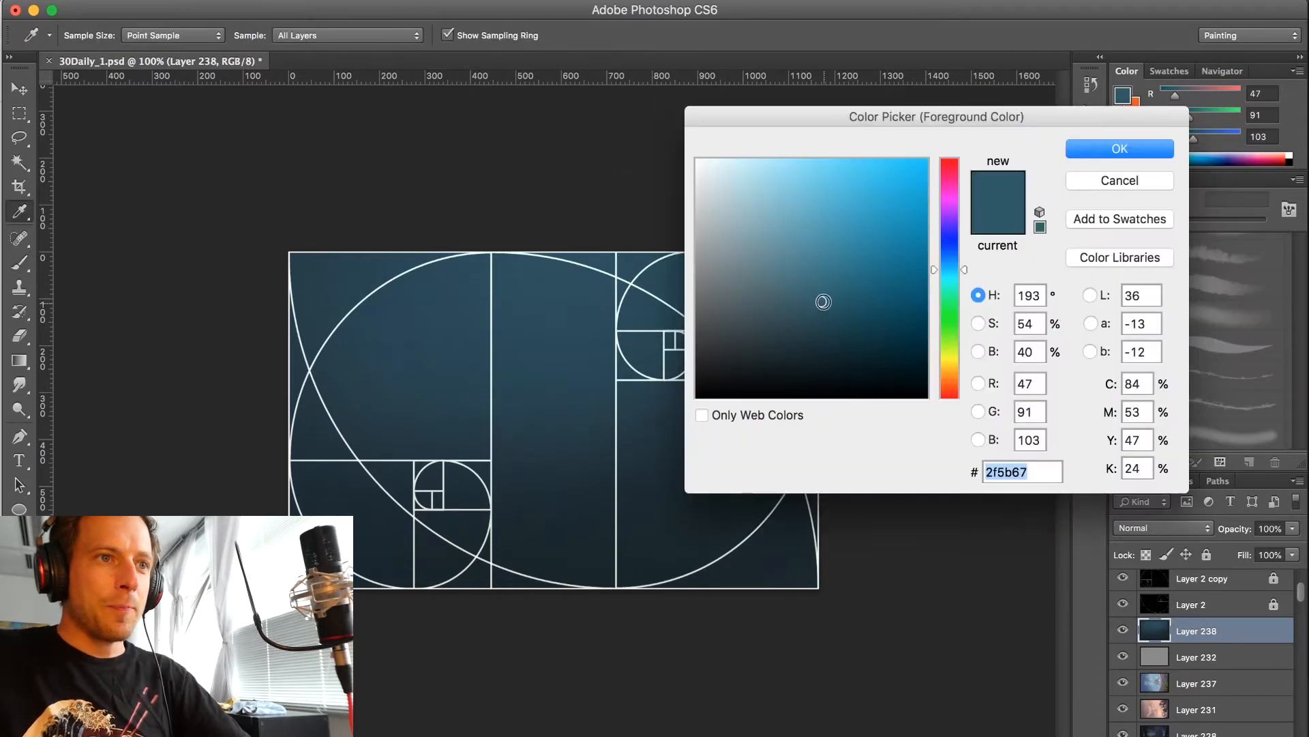
click(828, 286)
key(Return)
key(b)
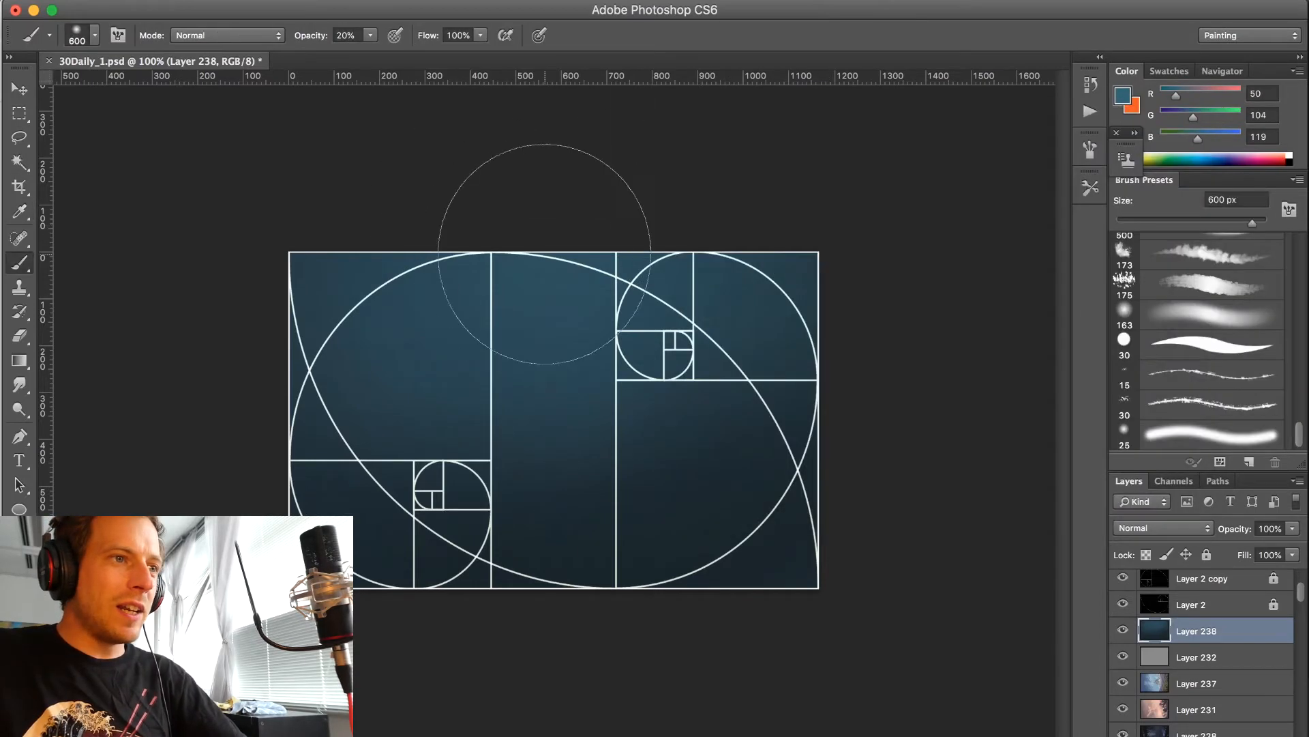
mouse_move(349, 301)
mouse_down()
mouse_move(387, 274)
mouse_move(478, 291)
mouse_move(434, 255)
mouse_move(512, 260)
mouse_up()
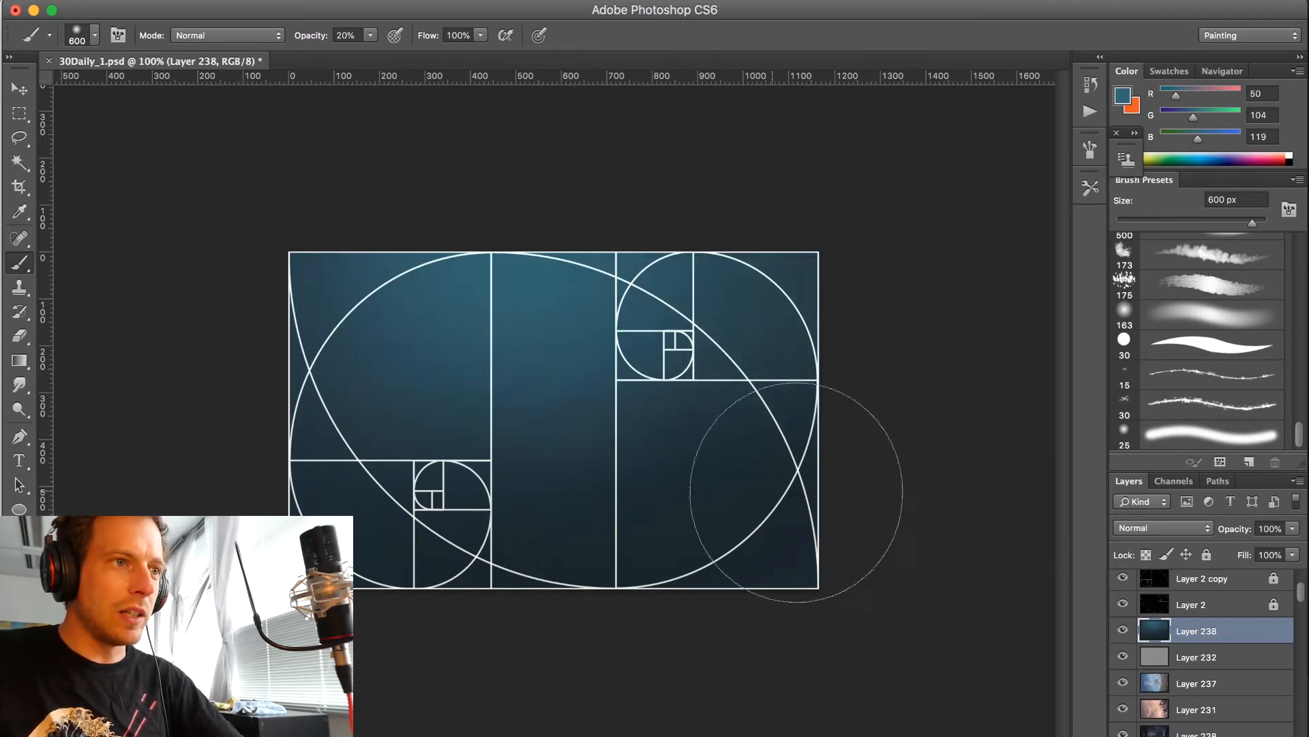
- Compare the background gradient with and without the spiral guides on Layer 2 and Layer 2 copy
click(1122, 578)
click(1122, 603)
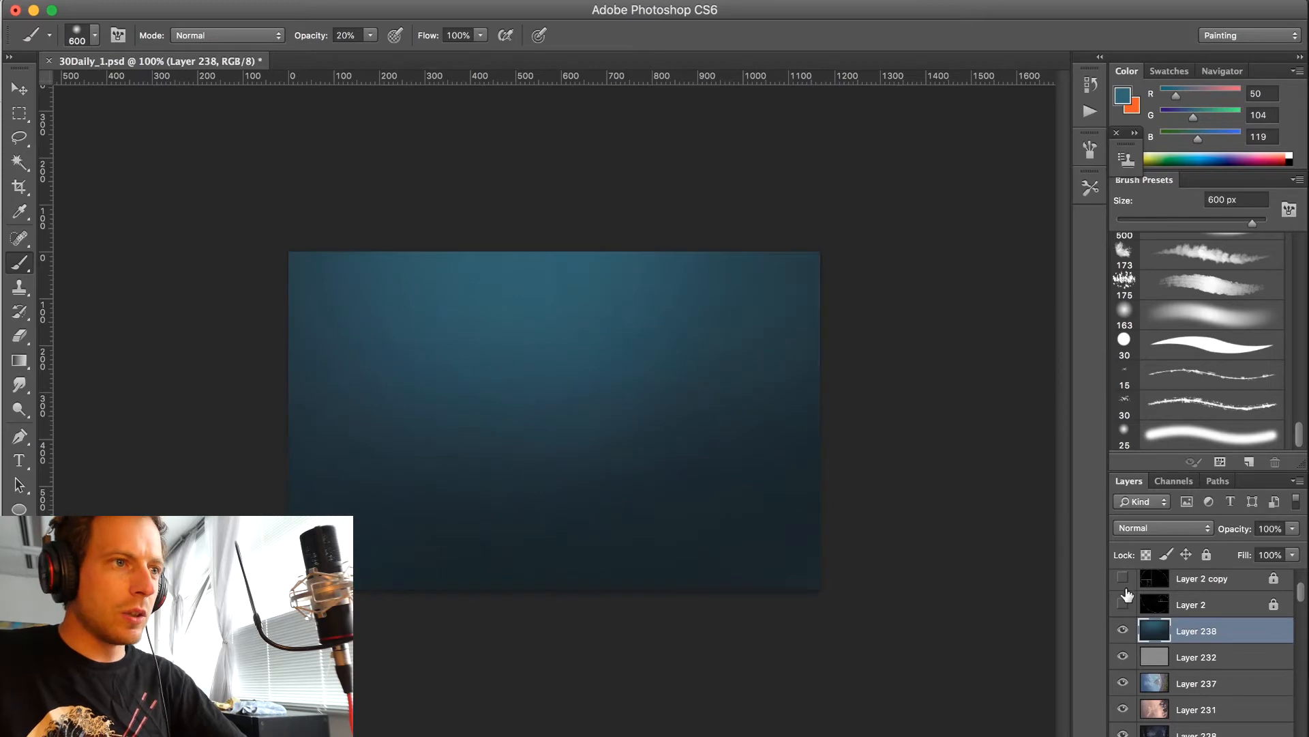
click(1123, 604)
click(1122, 578)
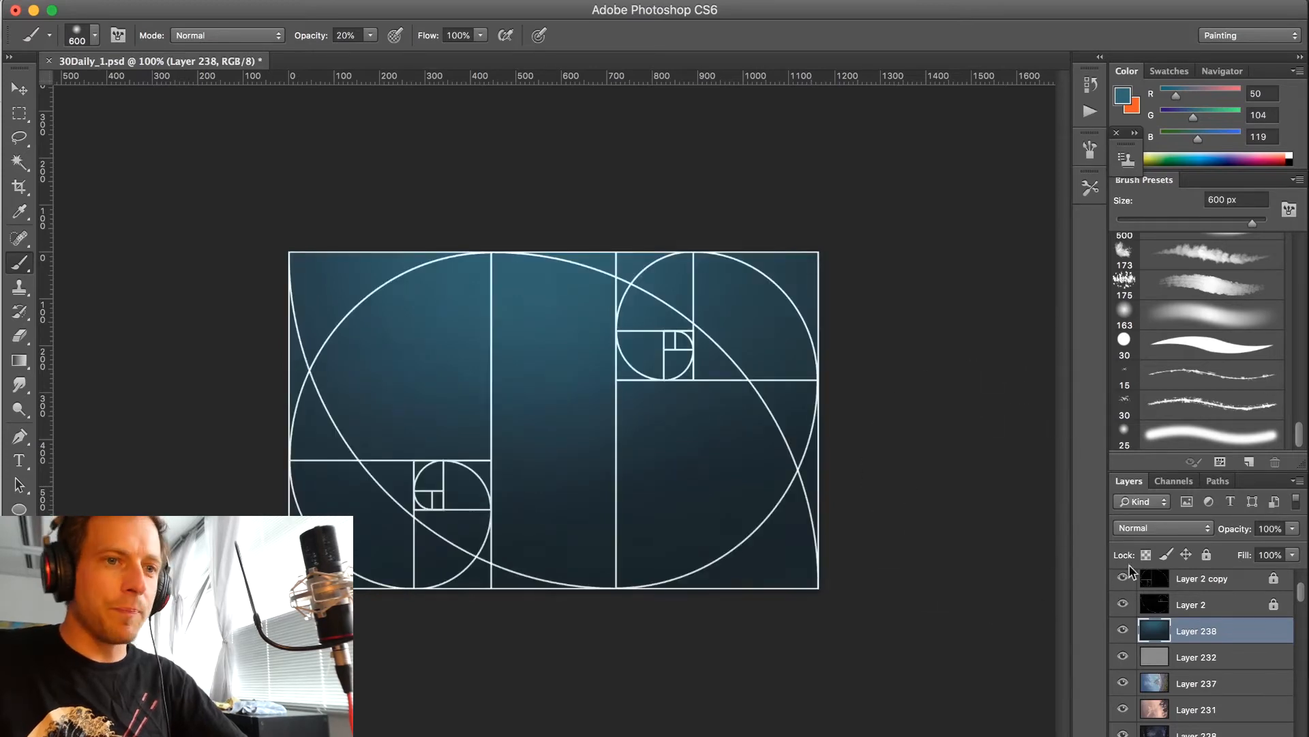
click(1122, 578)
click(1123, 604)
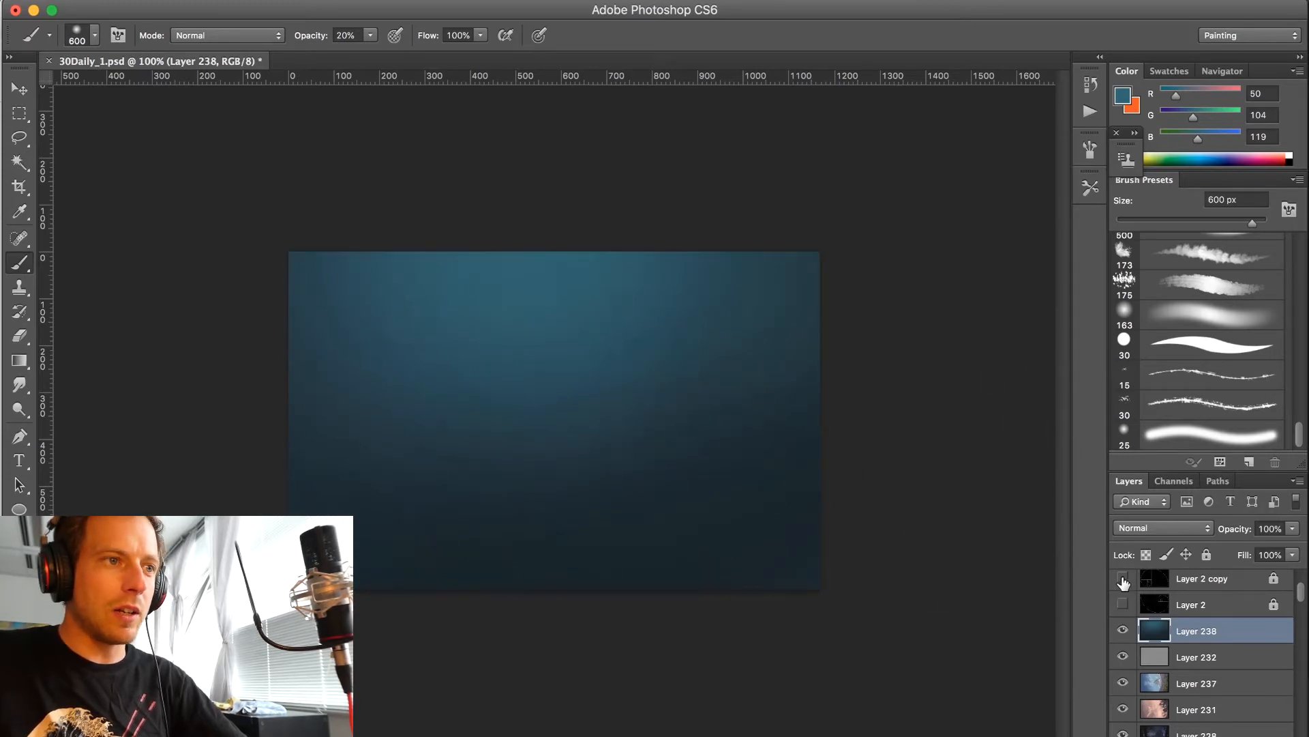
click(1122, 578)
click(1122, 605)
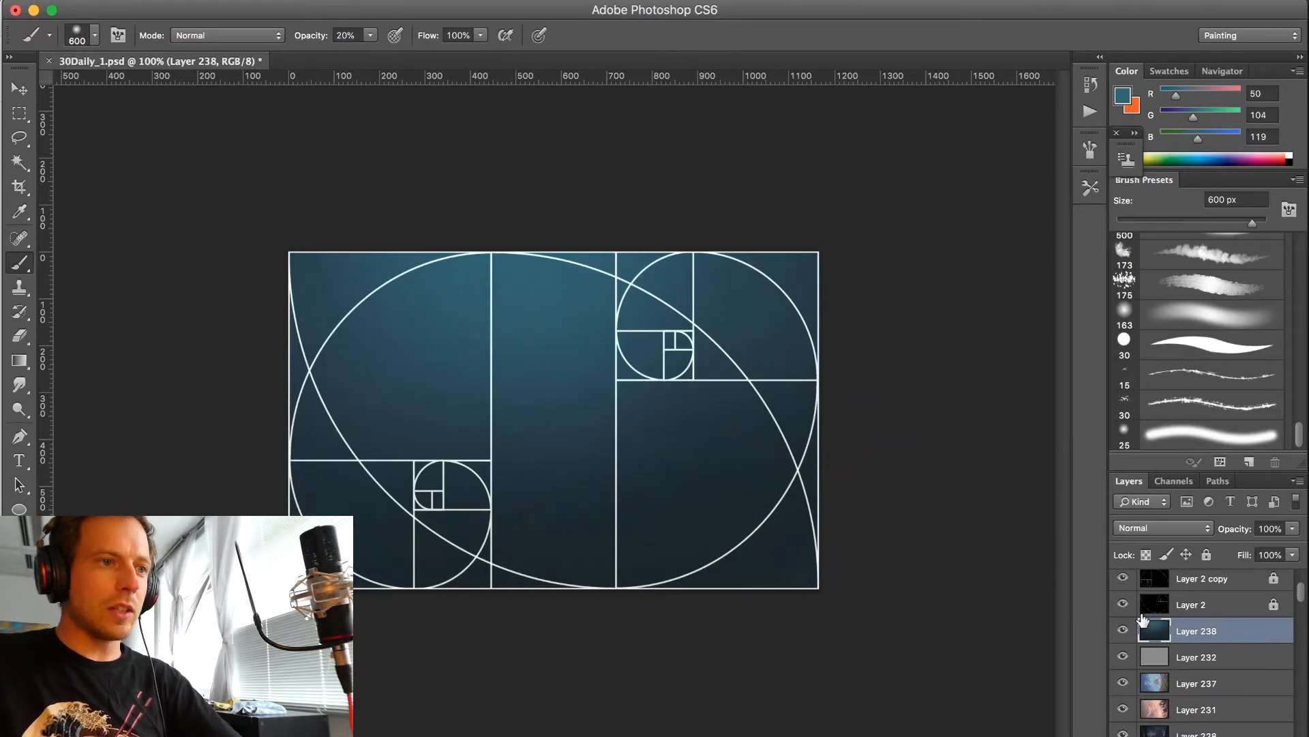
- Add a new layer above Layer 238 and choose the 102 px textured brush preset
key(super+shift+alt+n)
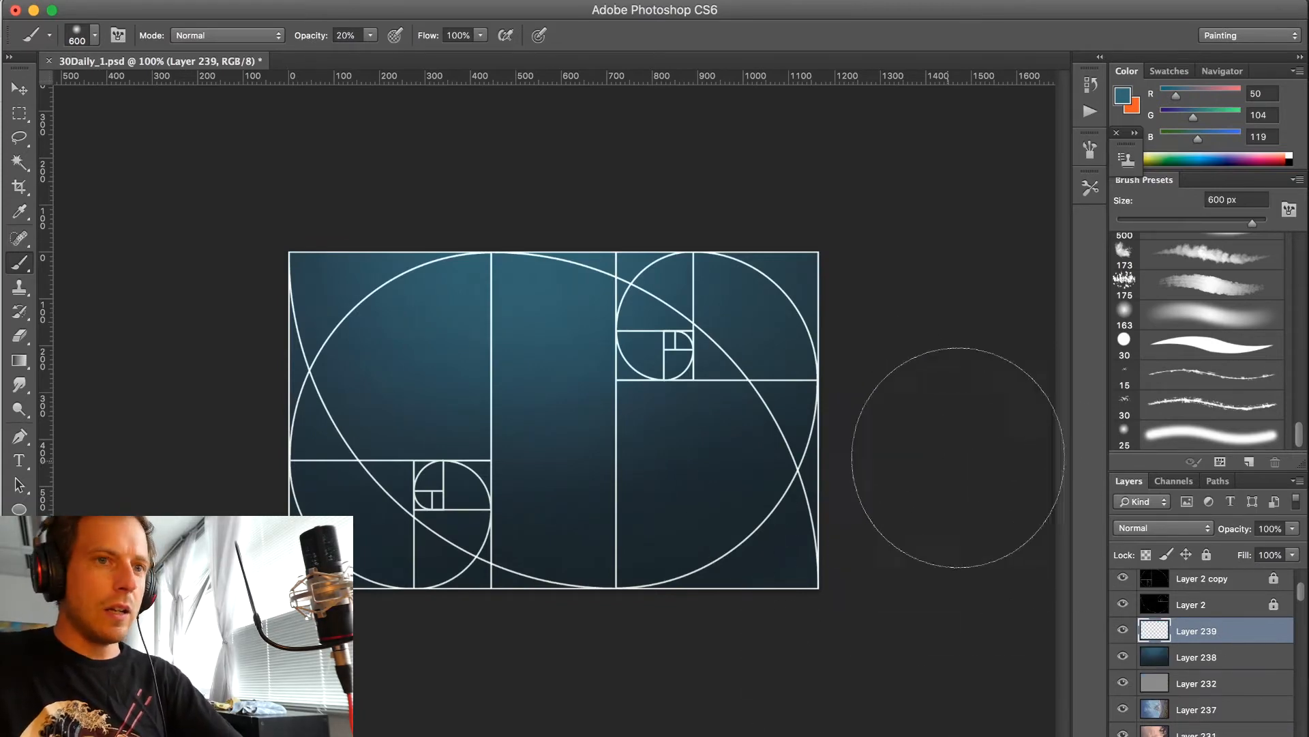
click(1287, 396)
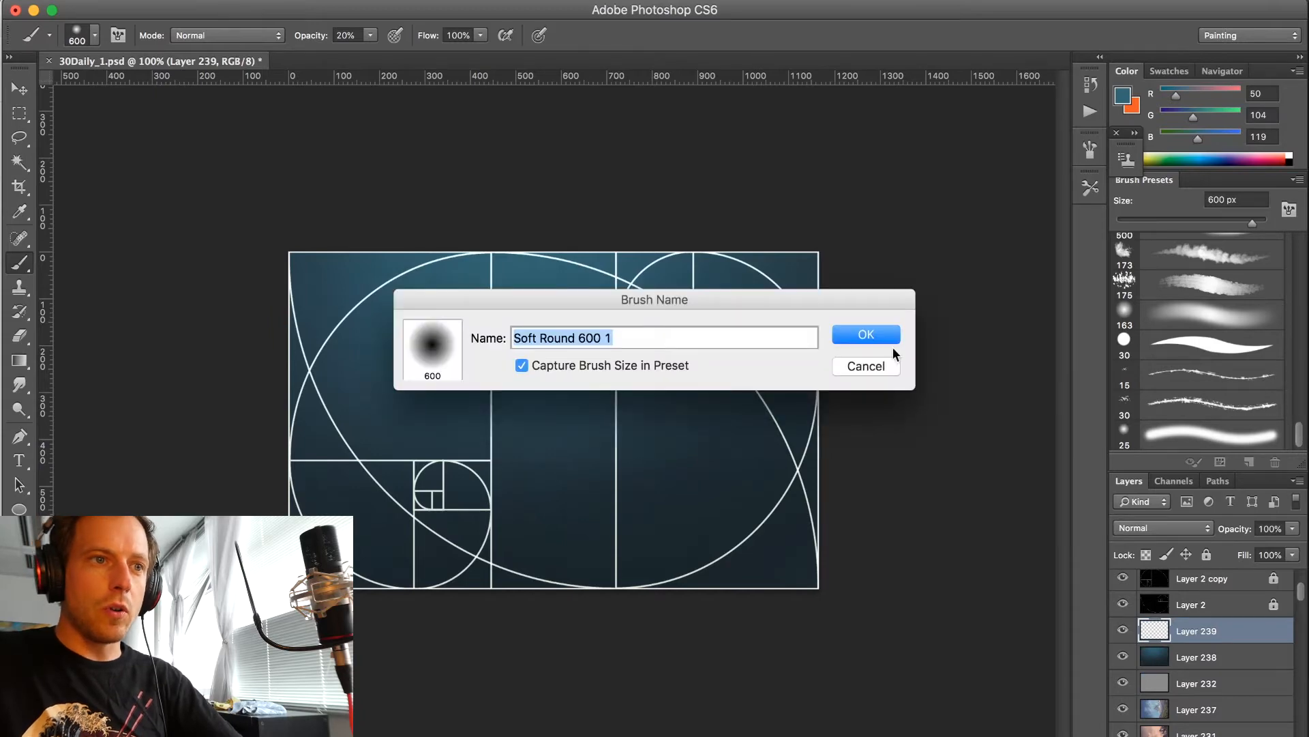
click(871, 367)
drag(1300, 433, 1301, 375)
click(1228, 355)
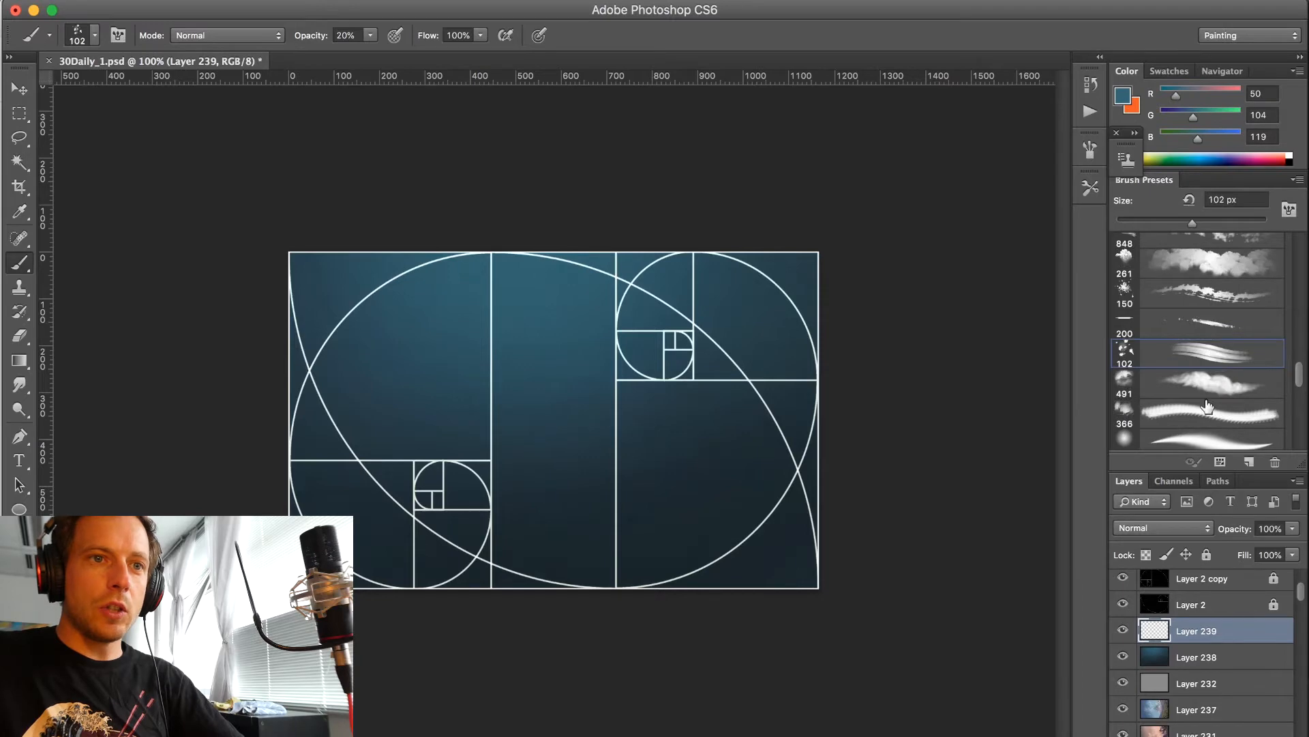
- Sample the dark lower-right background and darken the foreground colour to near-black RGB 18, 23, 25 for painting
alt+click(795, 556)
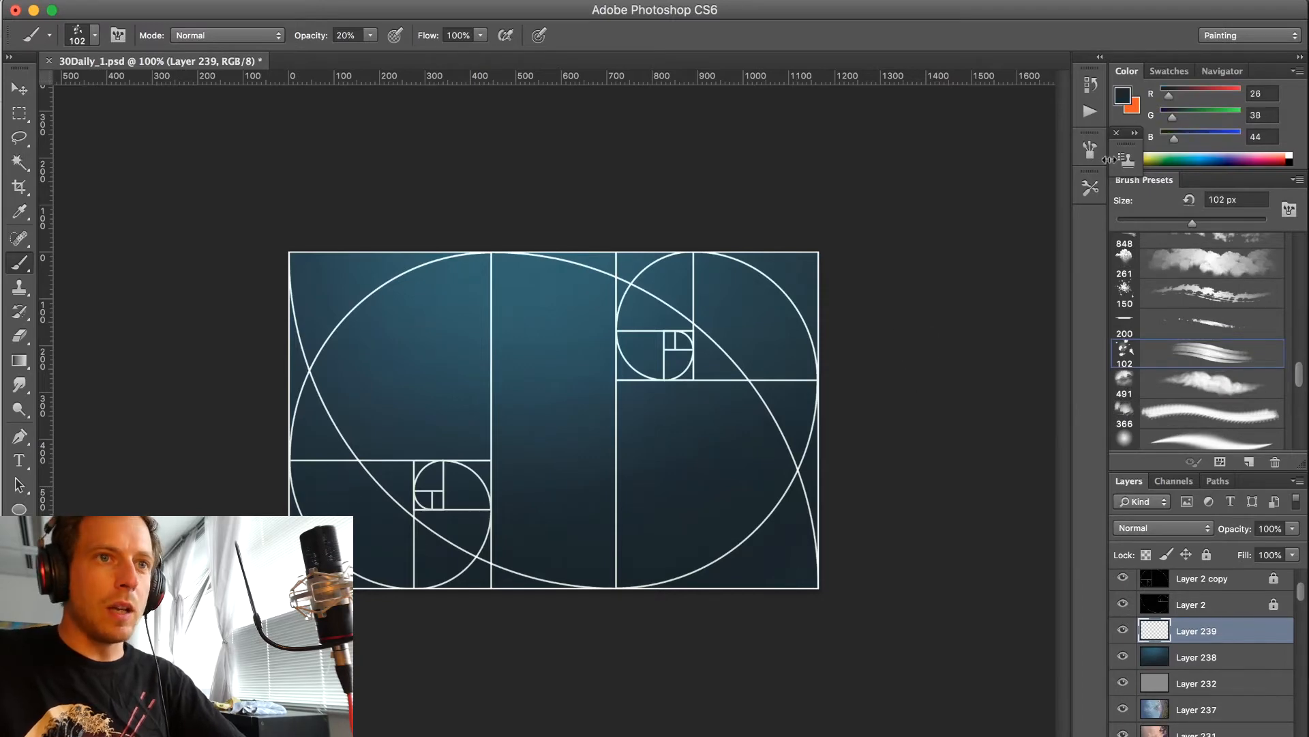
click(1123, 98)
drag(766, 338, 762, 374)
key(Return)
key(b)
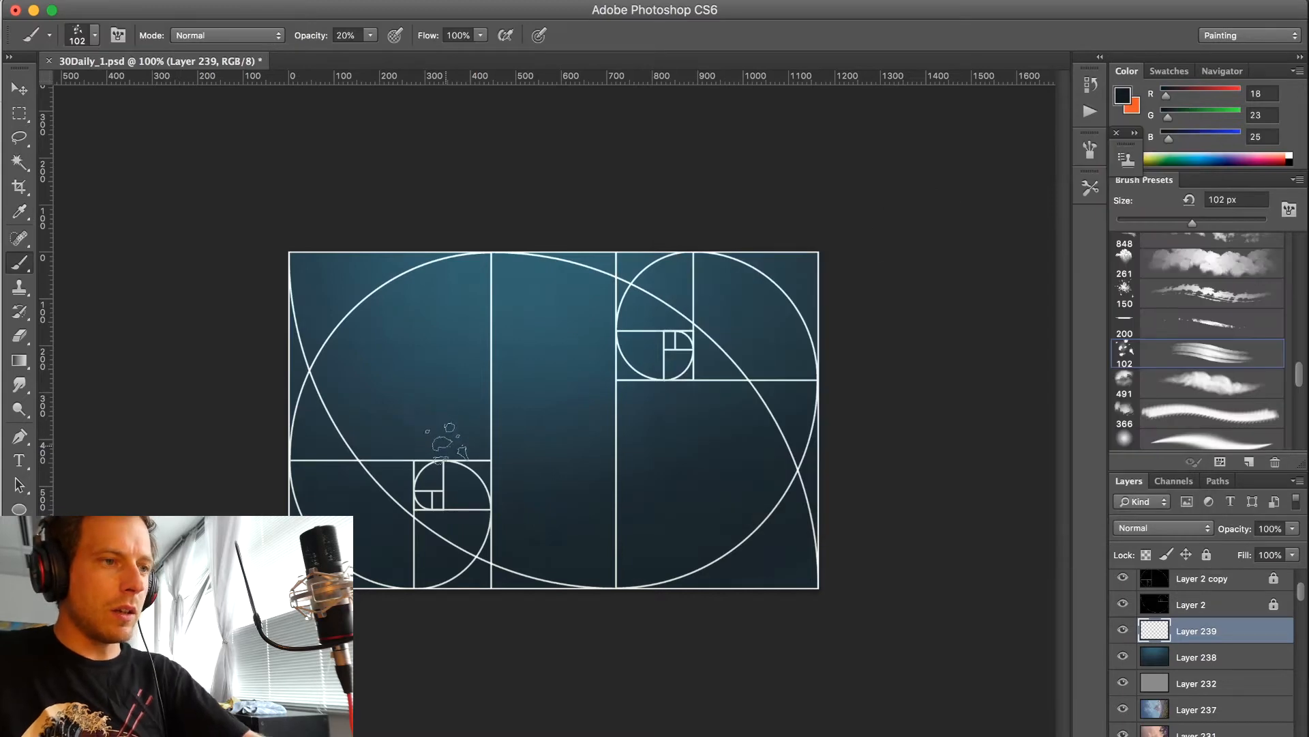
- Paint a dark tree-topped hillside from the lower left down to the lower centre with 45 to 90 px textured strokes at 80% opacity
key(bracketleft)
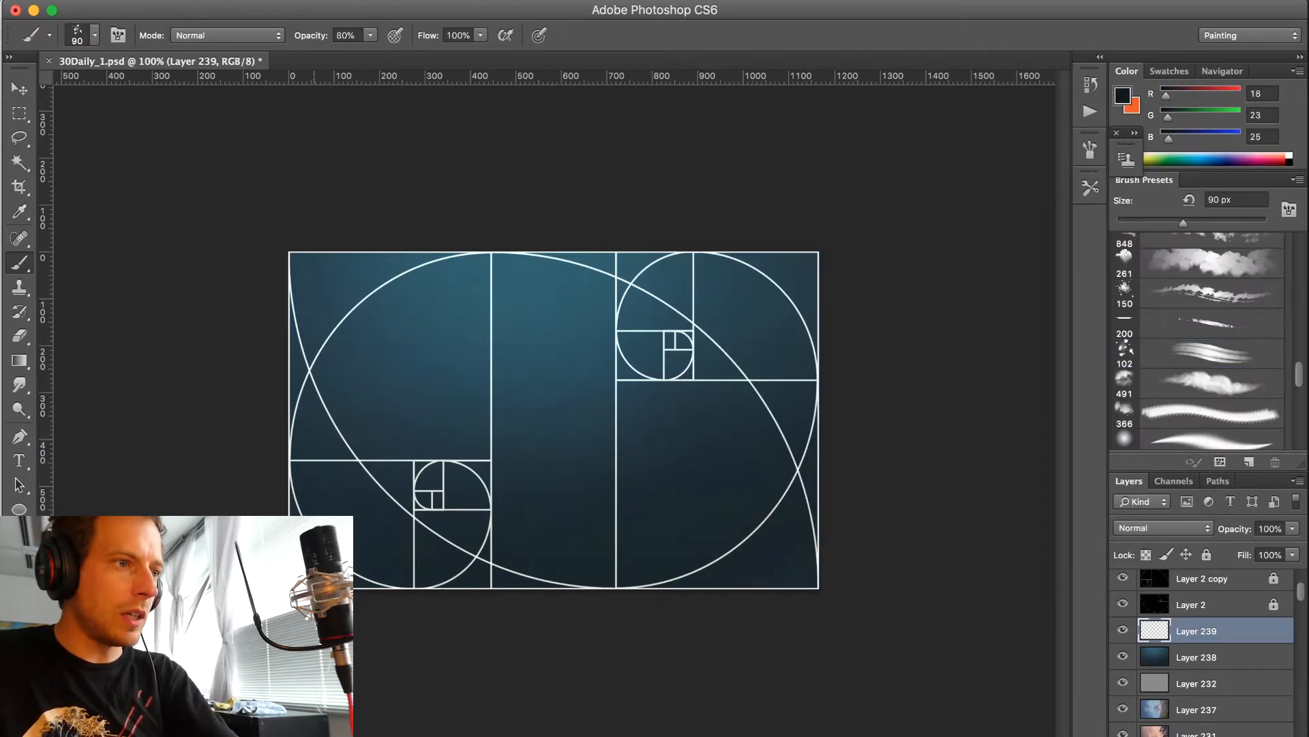
mouse_move(330, 499)
mouse_down()
mouse_move(299, 491)
mouse_move(306, 437)
mouse_move(319, 499)
mouse_move(360, 496)
mouse_move(379, 522)
mouse_move(384, 512)
mouse_move(414, 525)
mouse_move(427, 493)
mouse_move(470, 502)
mouse_up()
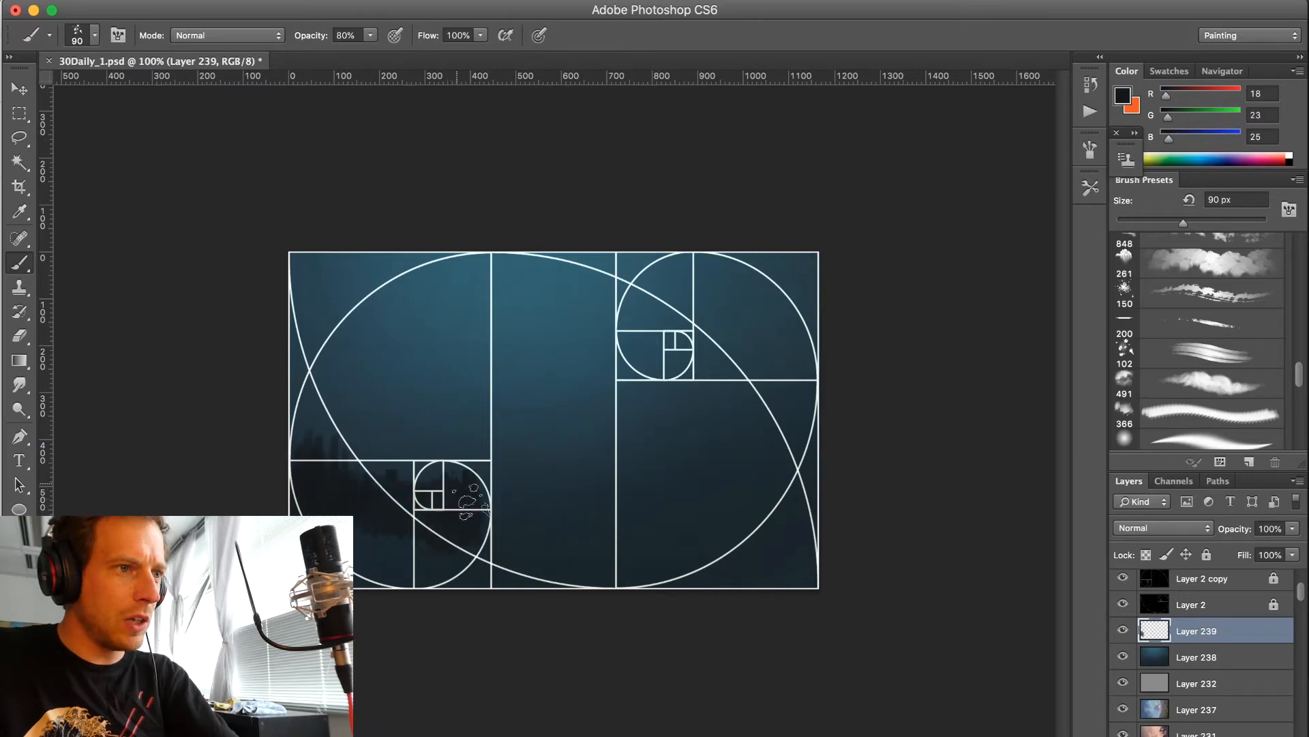
drag(399, 474, 391, 496)
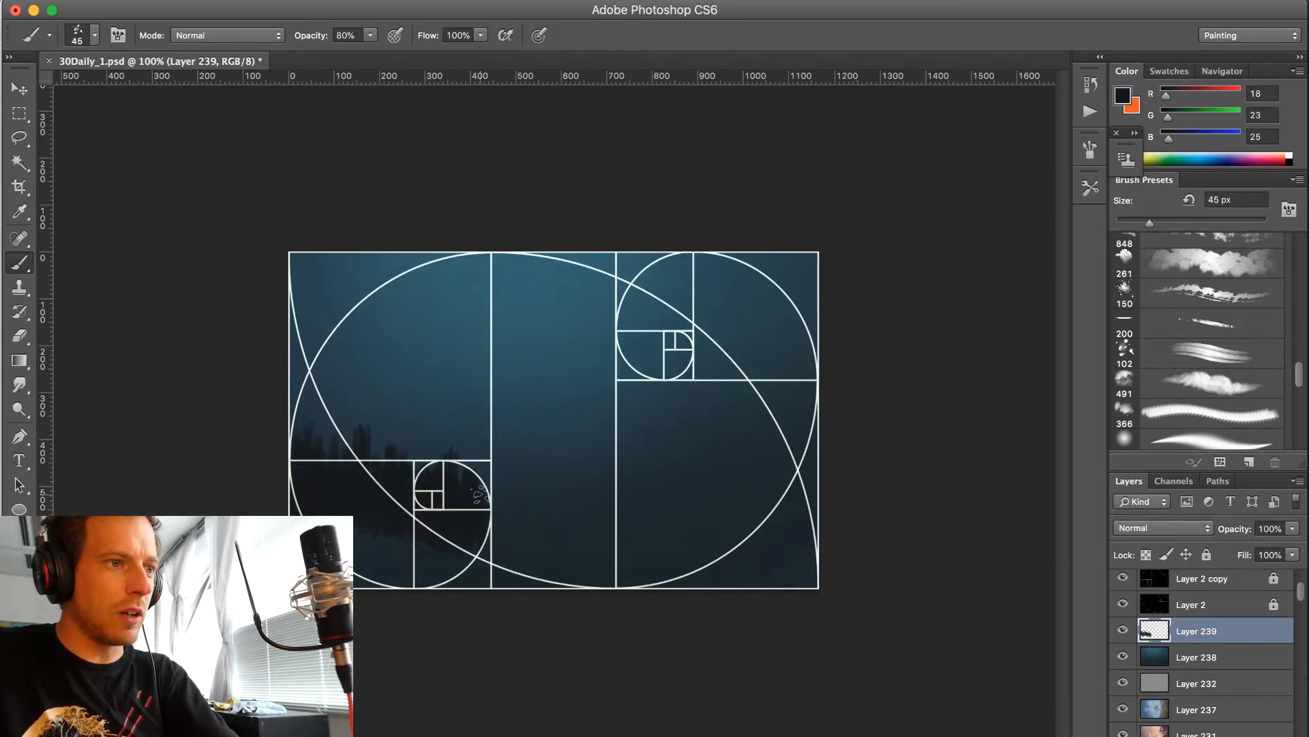
key(bracketright)
mouse_move(479, 496)
mouse_down()
mouse_move(516, 531)
mouse_move(545, 548)
mouse_move(560, 516)
mouse_move(601, 556)
mouse_move(628, 550)
mouse_up()
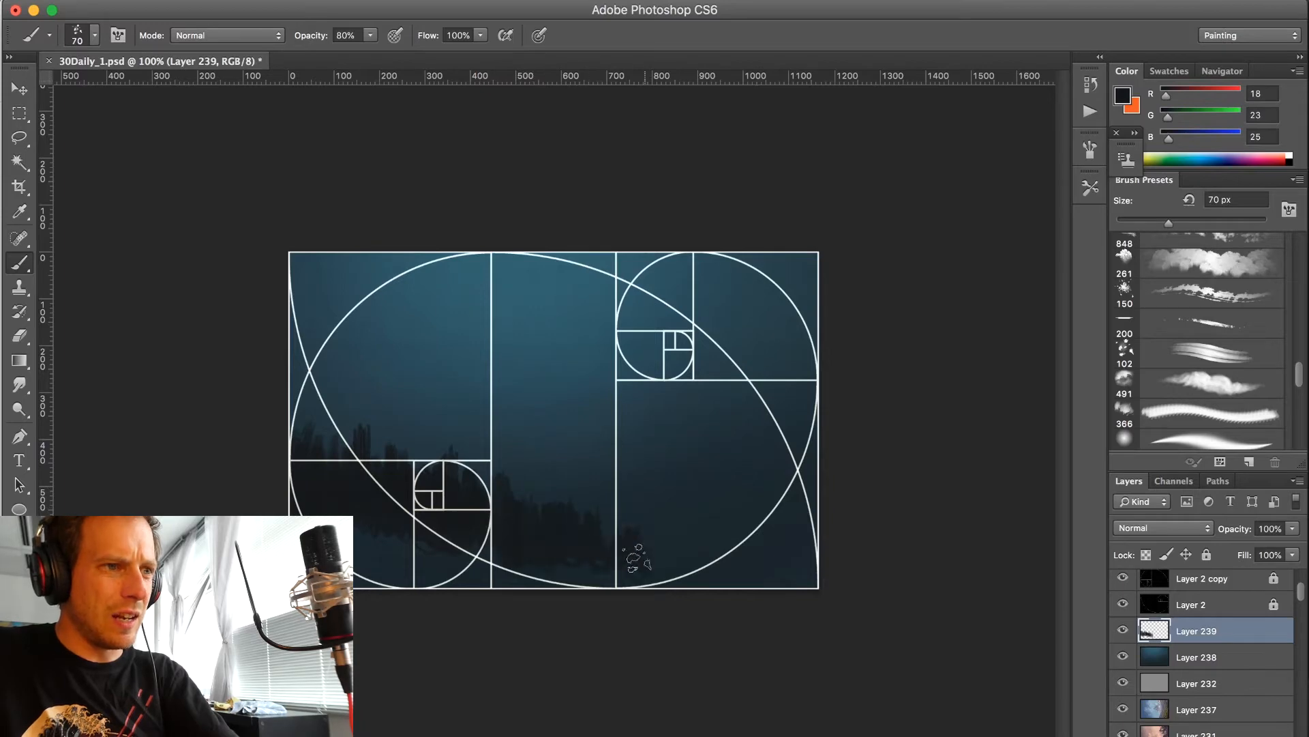
- Extend the dark ground to the lower right edge with the 90 px textured brush and fill out the treeline along the slope
key(bracketright)
key(bracketright)
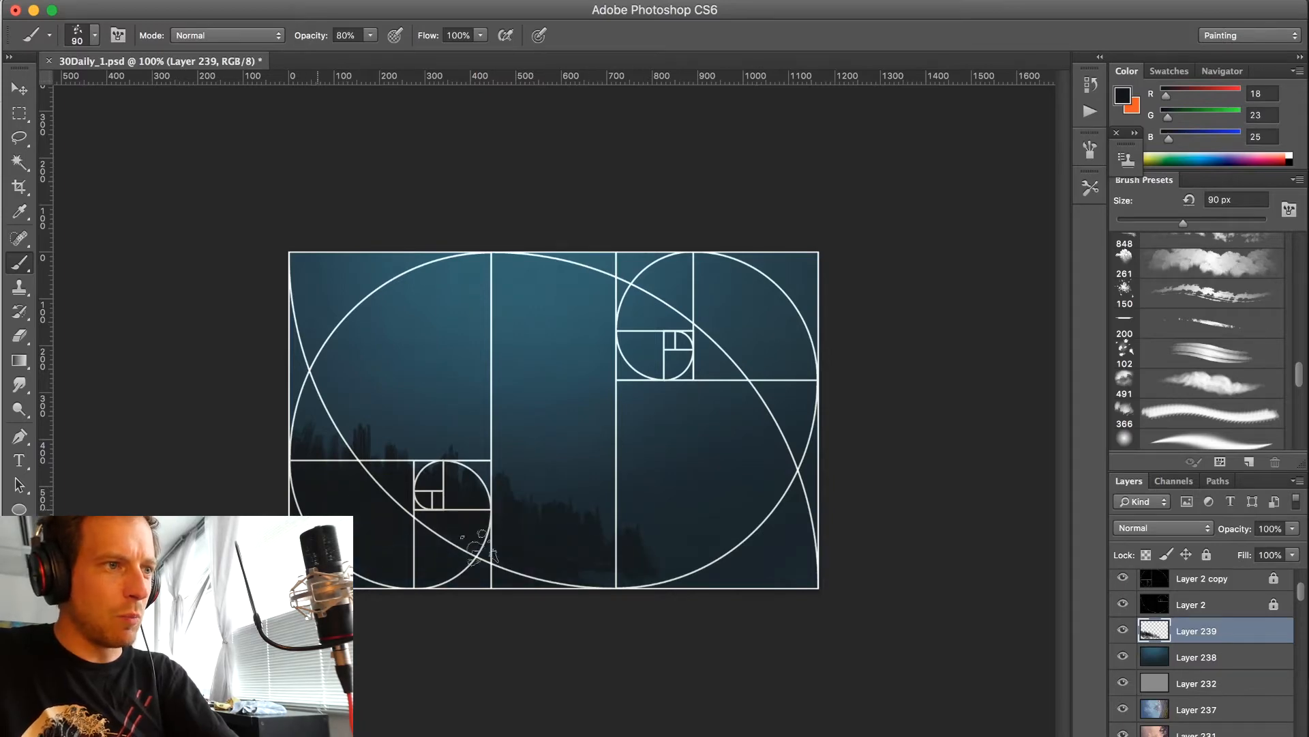
mouse_move(591, 553)
mouse_down()
mouse_move(749, 598)
mouse_move(682, 553)
mouse_up()
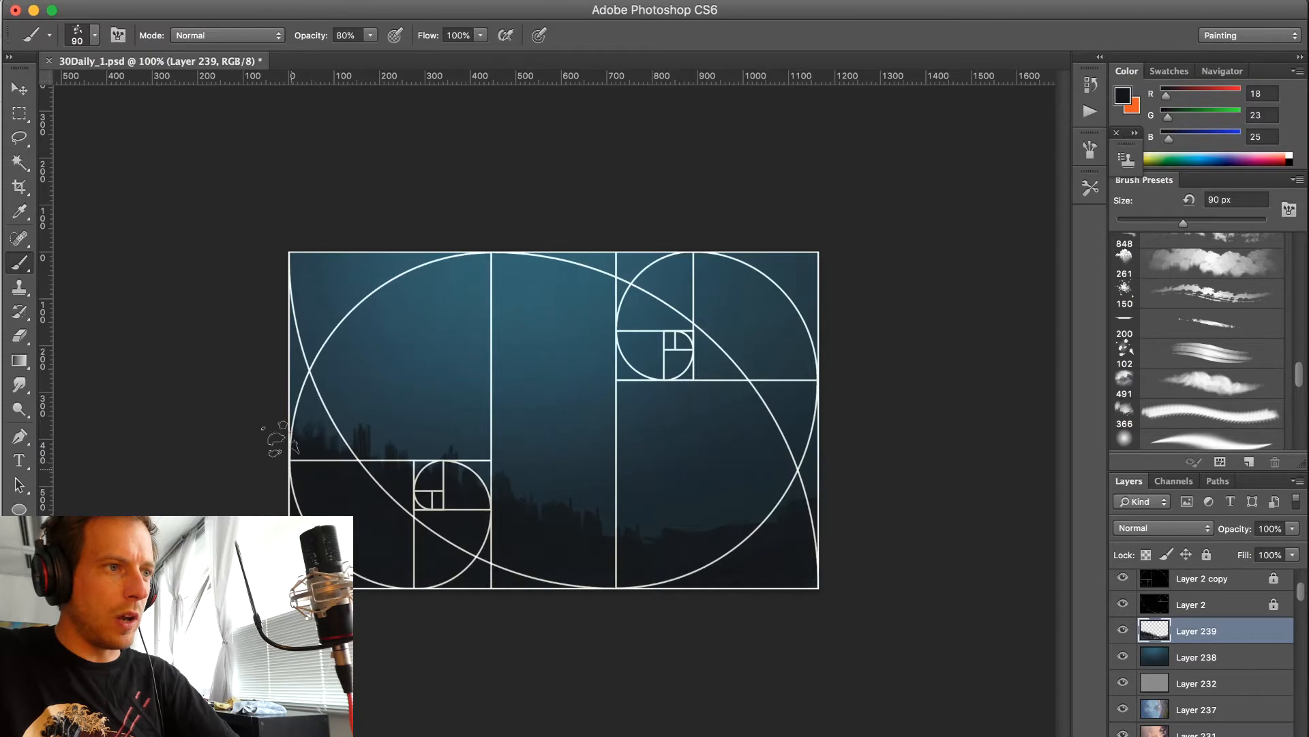
drag(431, 470, 658, 529)
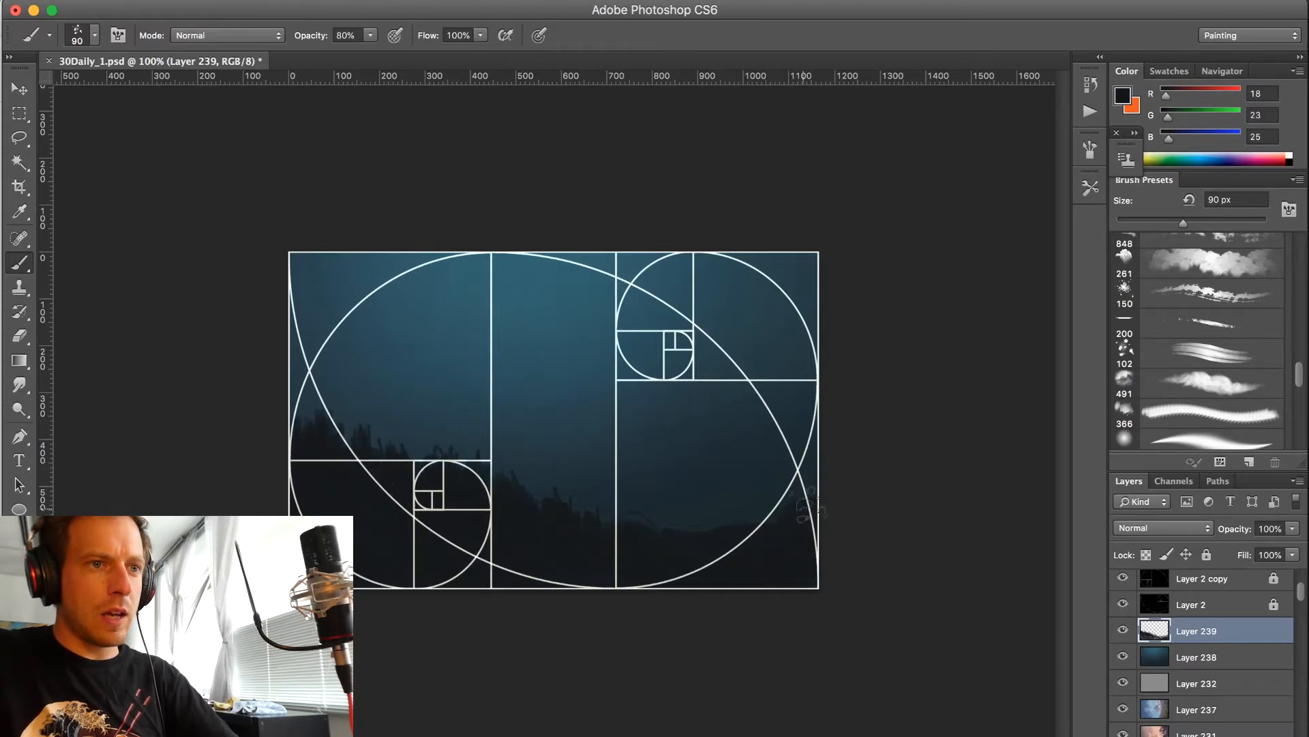
- Erase the ridge's treetops and the lower-right ground with an 80 px textured eraser to shape a cleaner descending slope
key(e)
click(1234, 361)
key(bracketright)
key(bracketright)
key(bracketright)
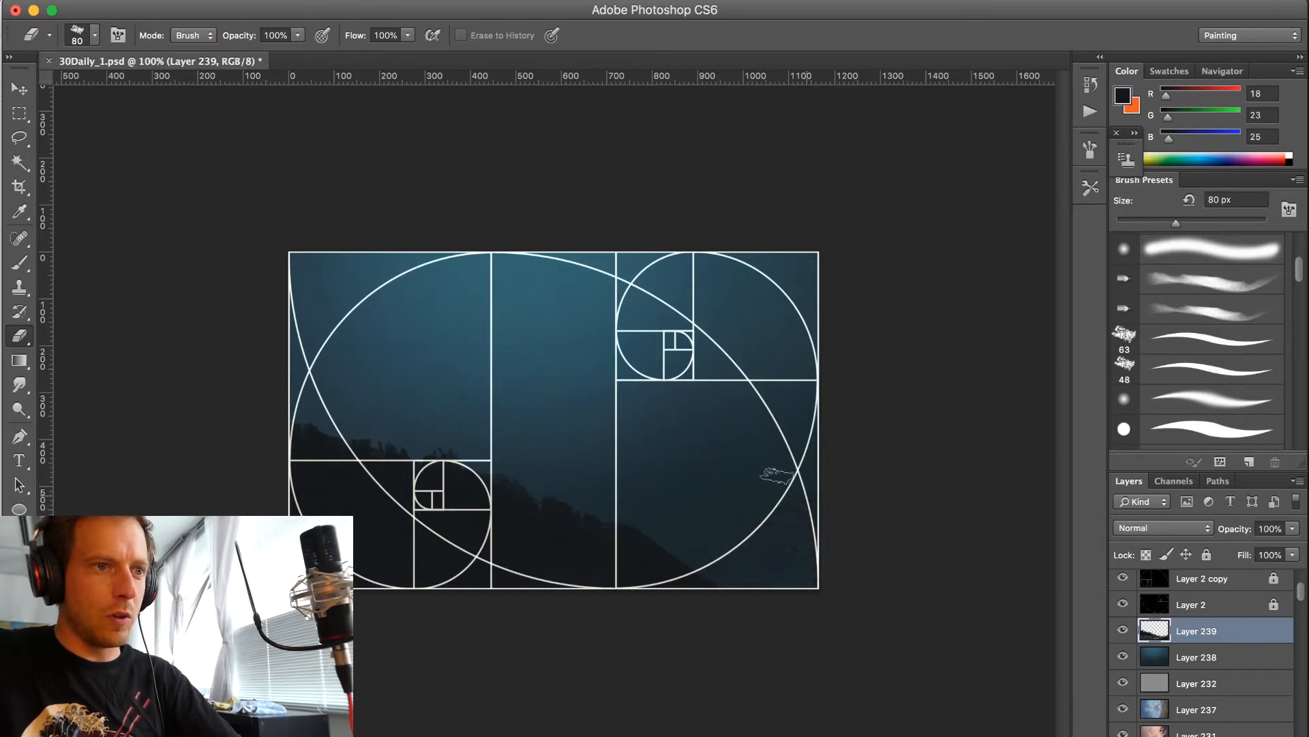
- Sample the dark hillside colour and add a new empty layer directly beneath the hillside layer
key(b)
alt+click(628, 566)
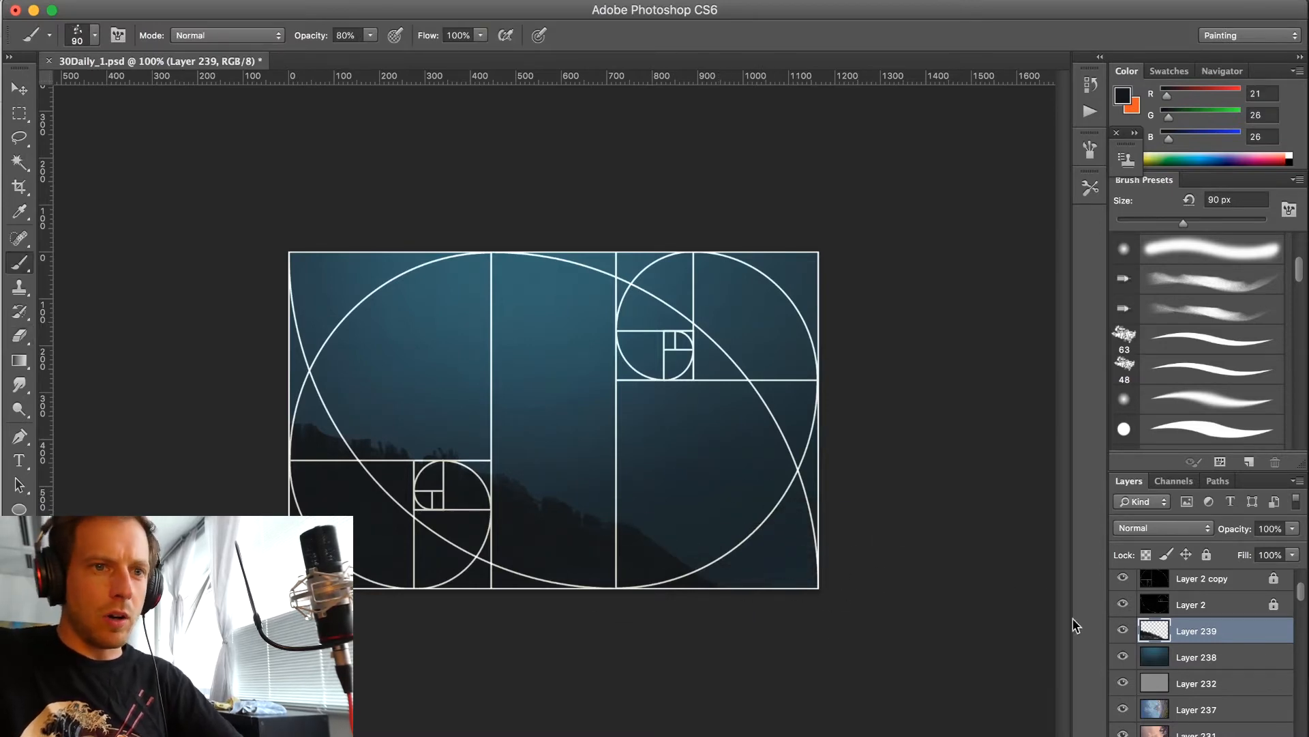
key(super+shift+alt+n)
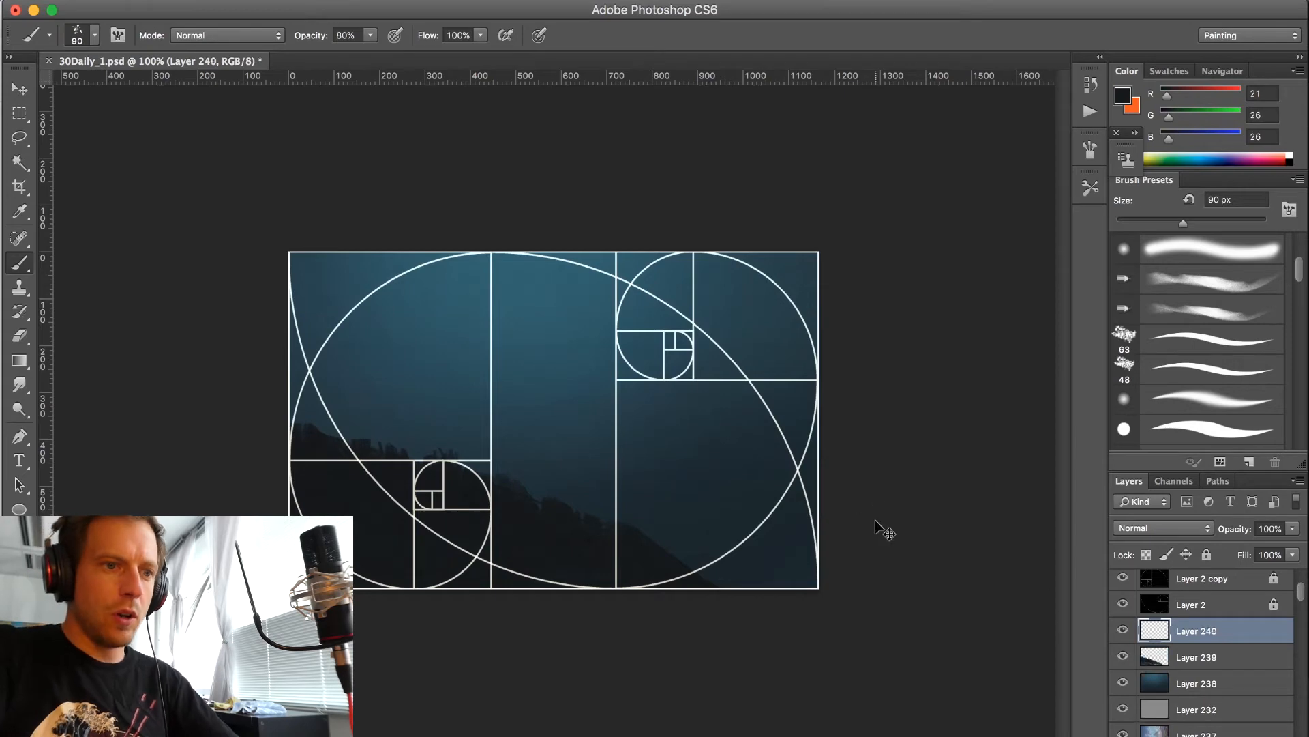
key(super+bracketleft)
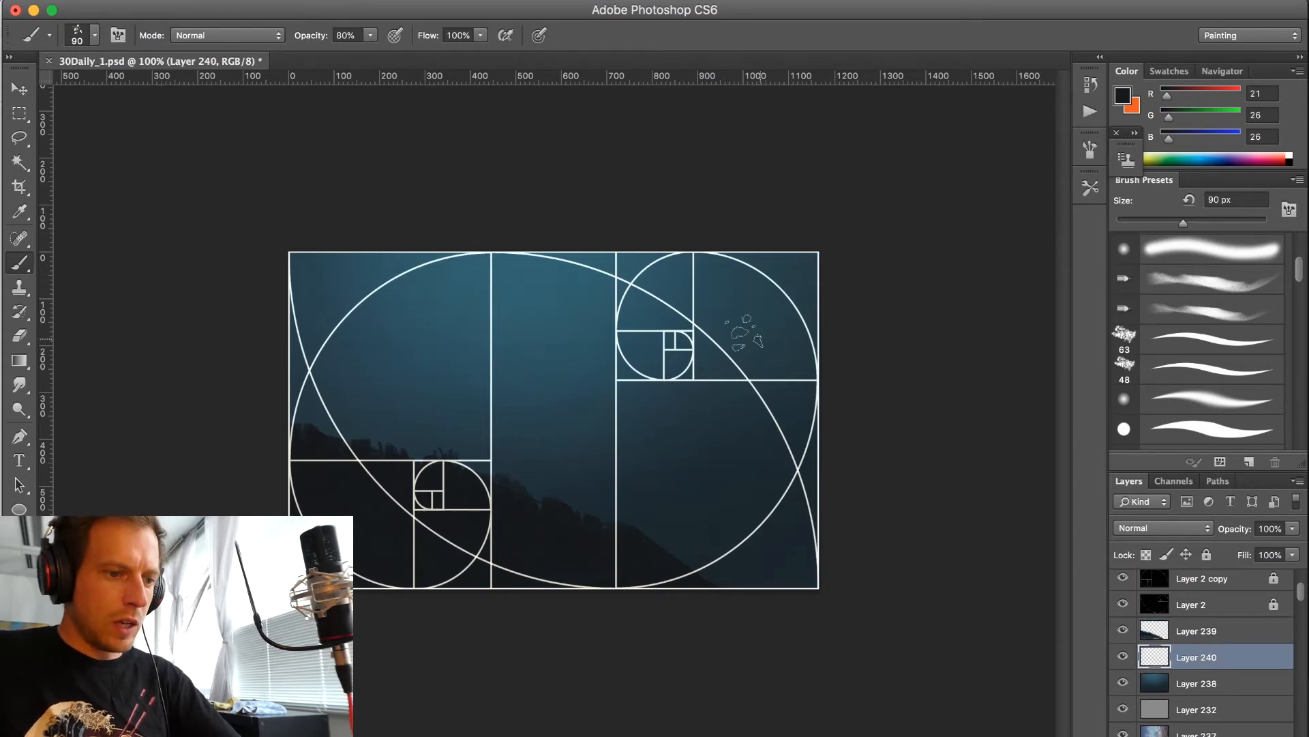
- Set the foreground colour to a slightly lighter blue-grey, #22292b, for painting with the 90 px textured brush
click(1119, 95)
click(746, 358)
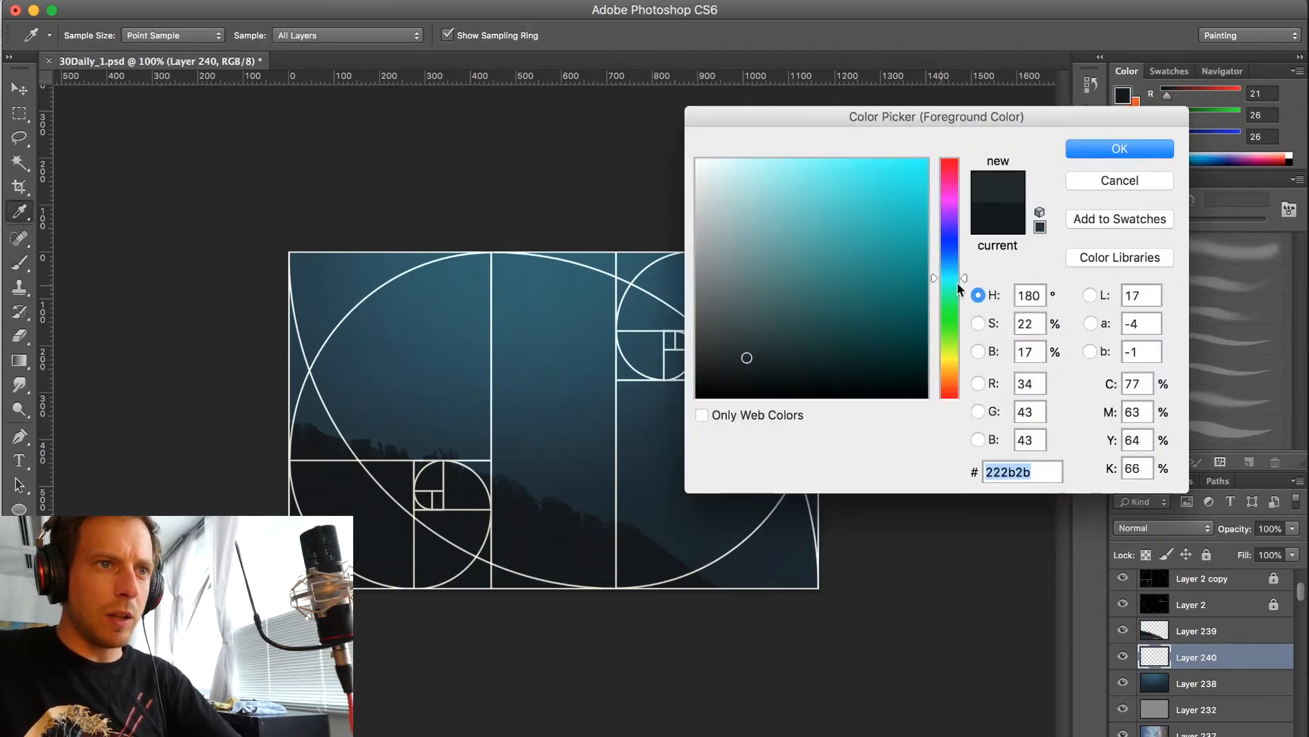
drag(961, 277, 963, 271)
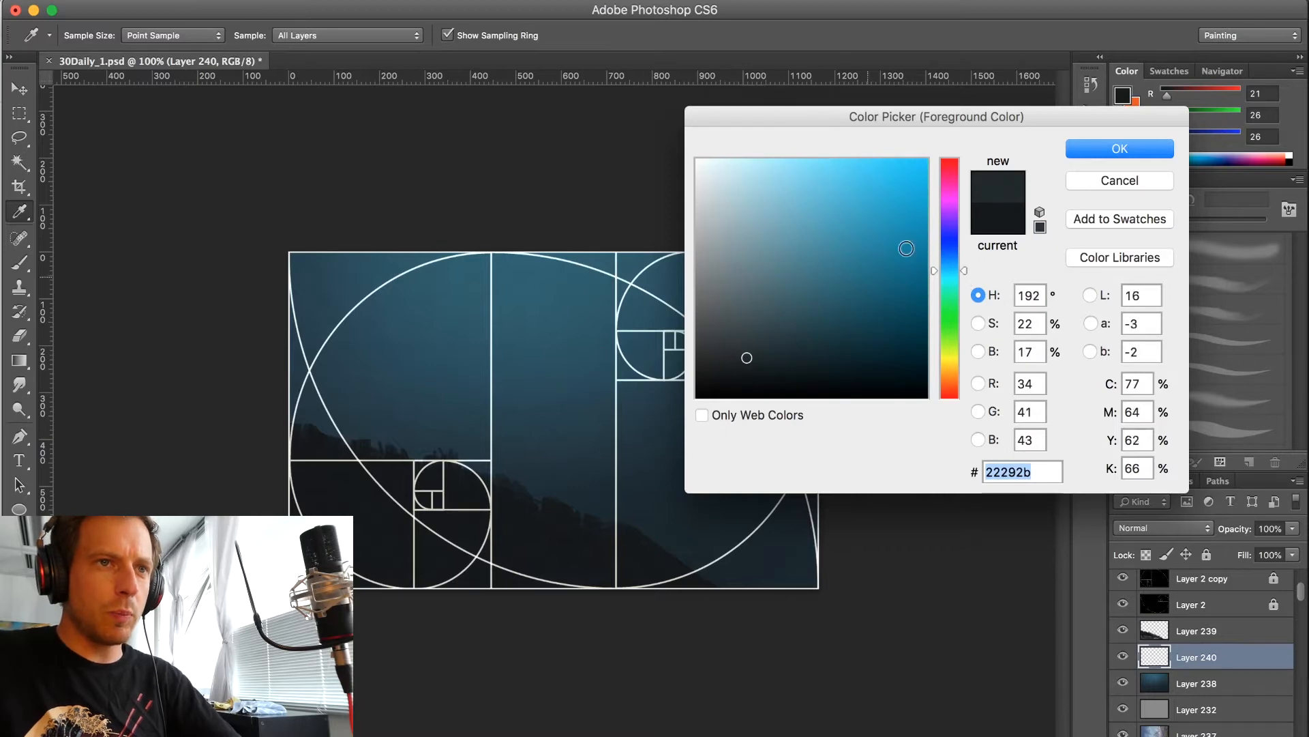
click(1085, 148)
key(b)
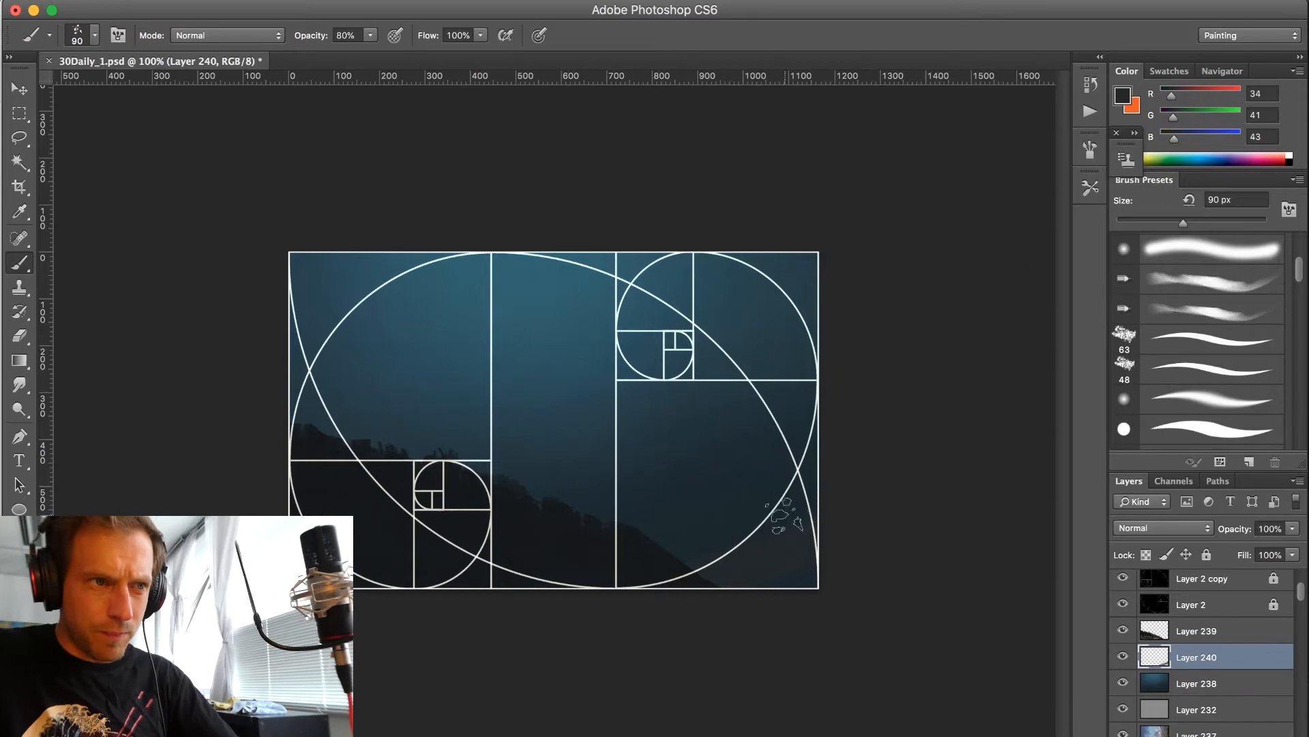
- Paint a distant hill rising toward the lower right edge, darkening the foreground colour to #191f21 and RGB 22, 28, 29
click(1123, 95)
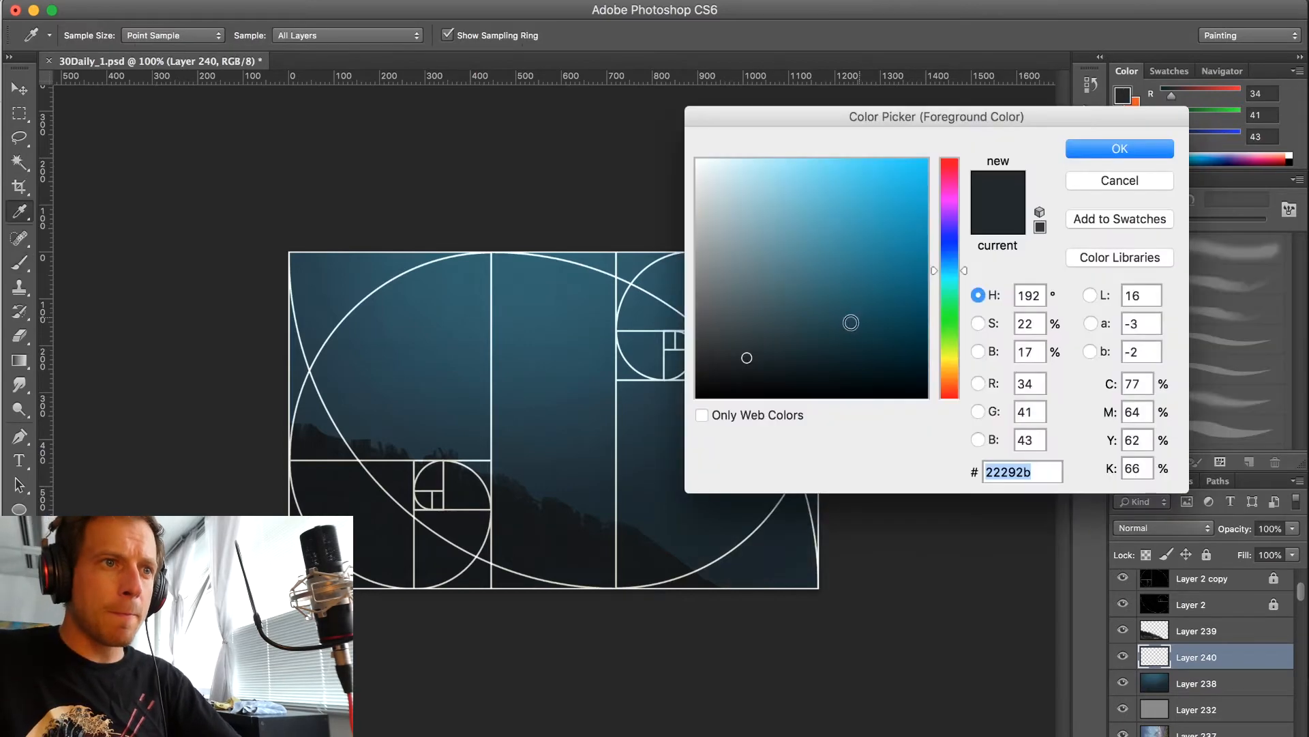
drag(748, 358, 749, 367)
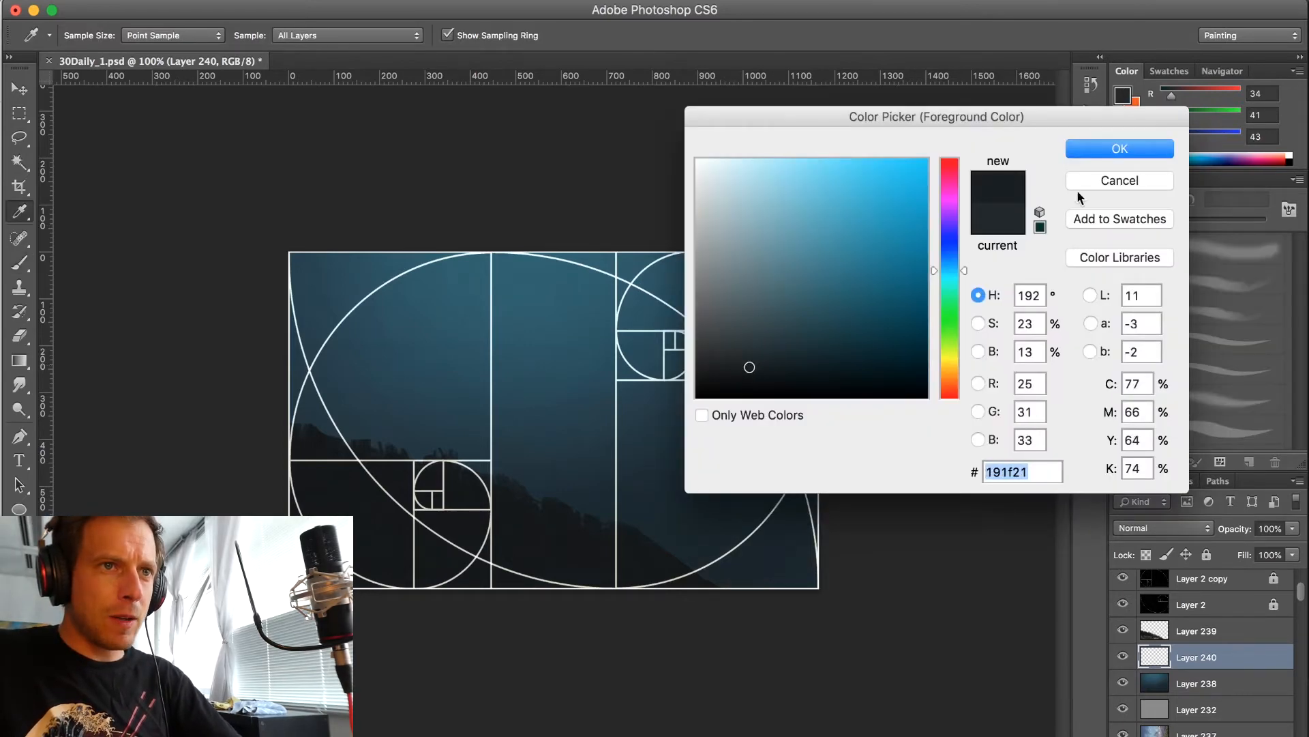
click(1085, 150)
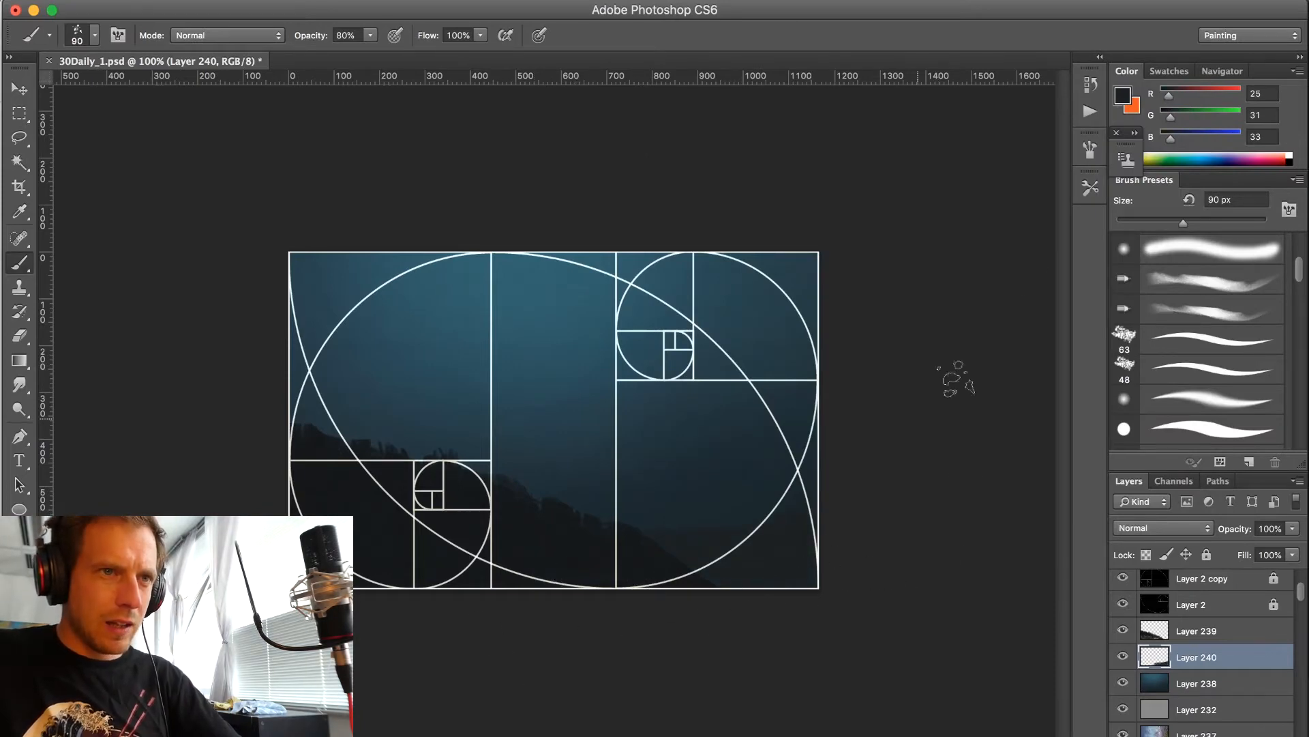
click(1122, 99)
drag(748, 367, 747, 369)
click(1132, 147)
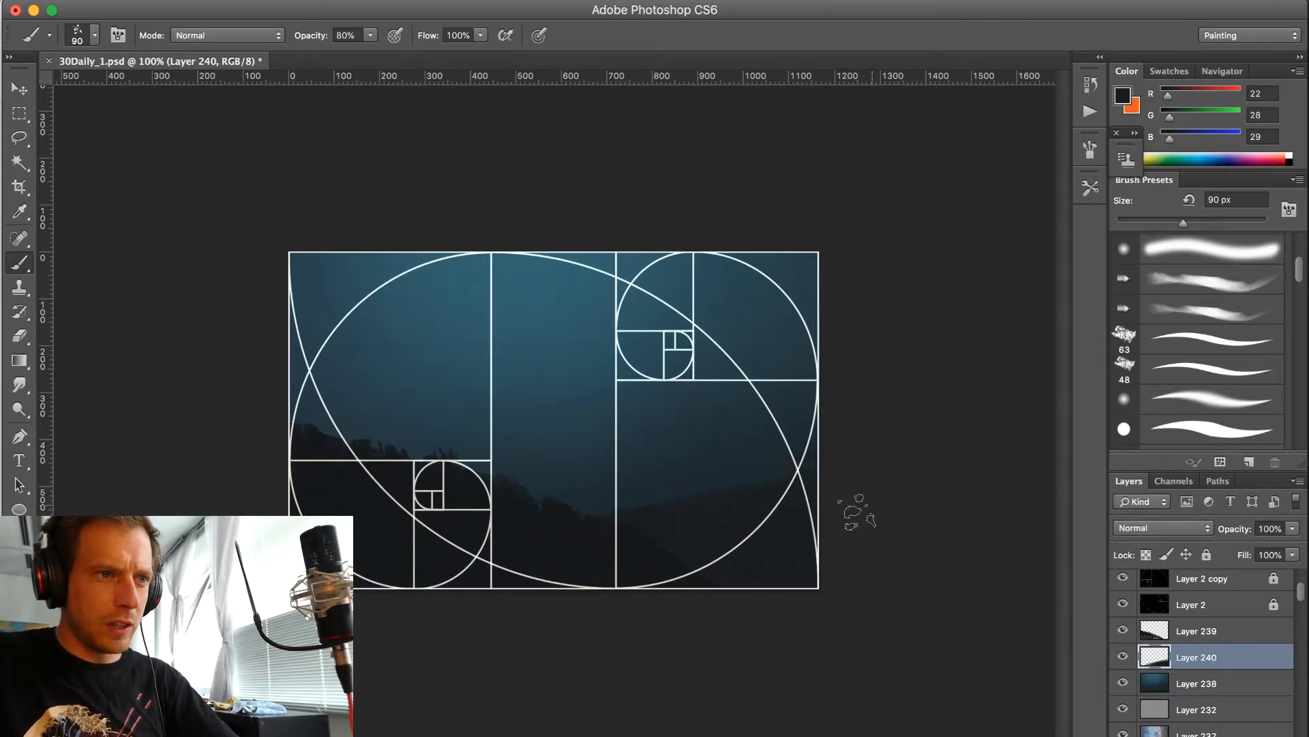
- Select the foreground hillside layer and sample its near-black colour, RGB 19, 24, 26, for the 63 px textured brush
key(v)
click(553, 546)
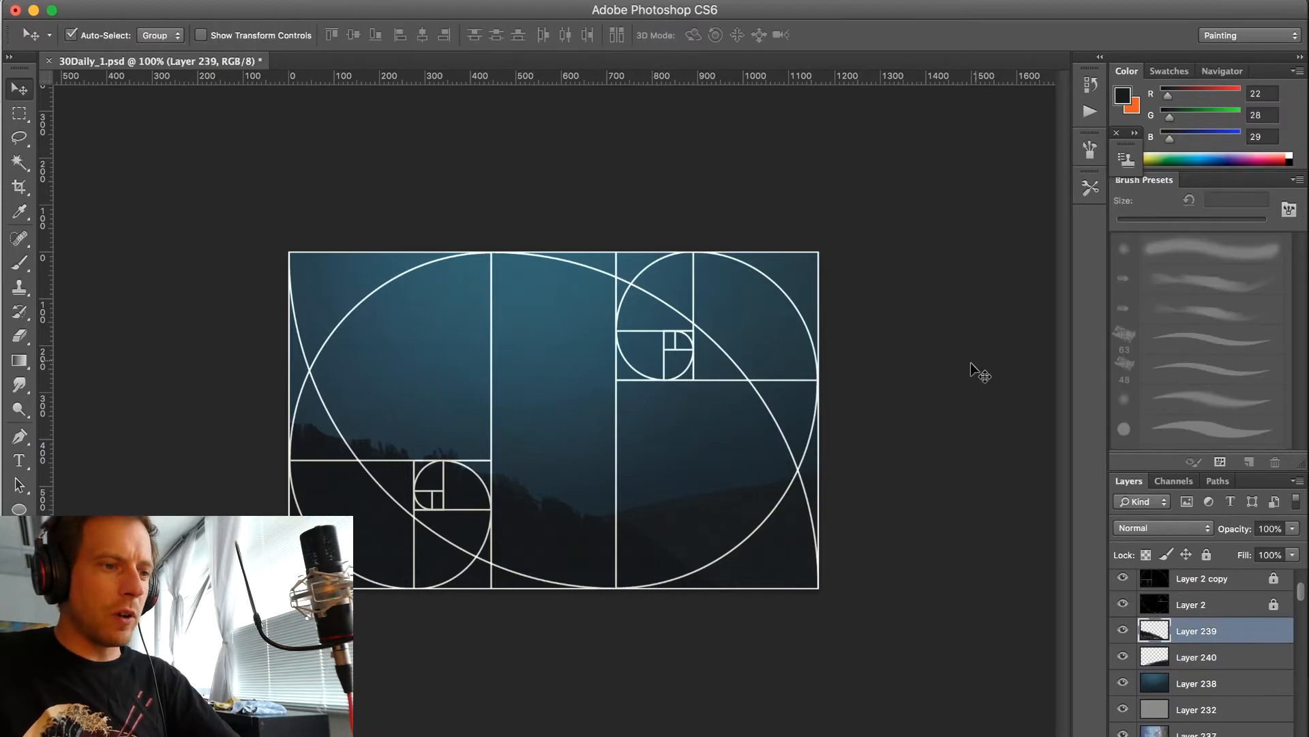
key(b)
alt+click(506, 540)
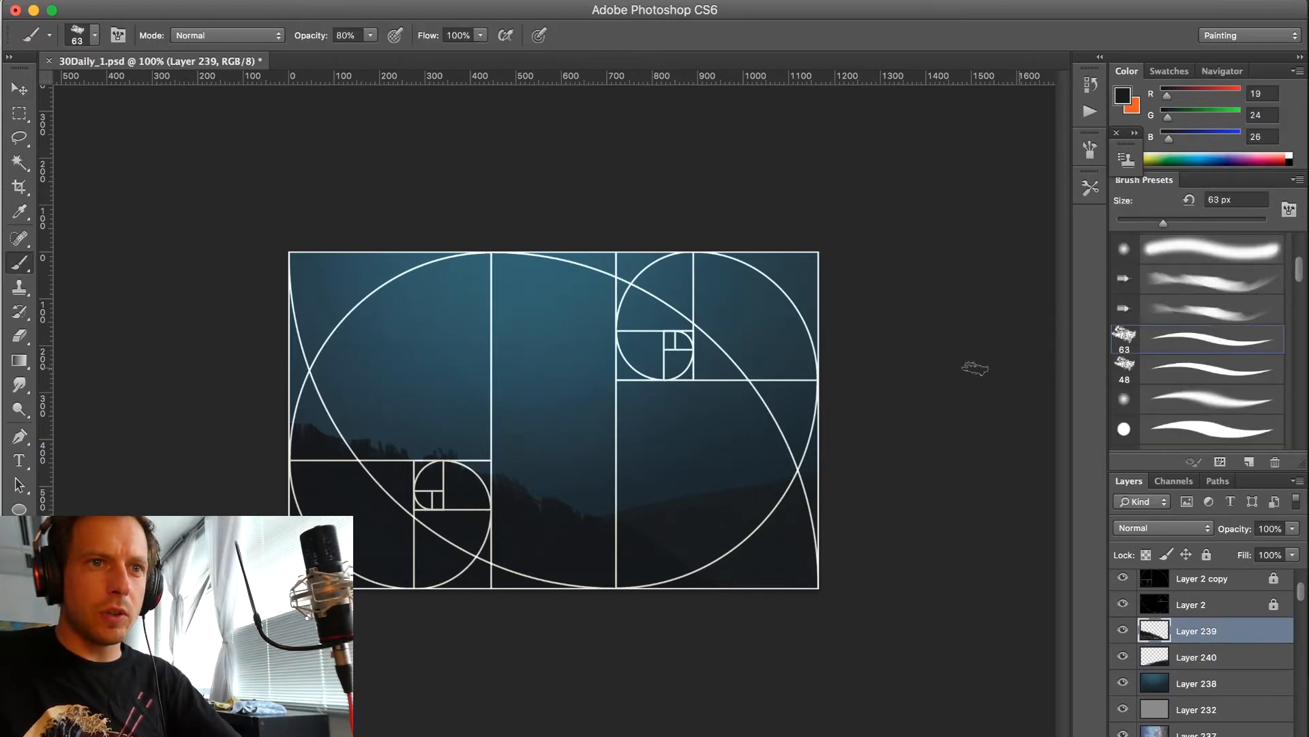
- Paint a tall, thin pine on the left ridge, reducing the textured brush to 10 px
key([)
key([)
key([)
key([)
key([)
key([)
key([)
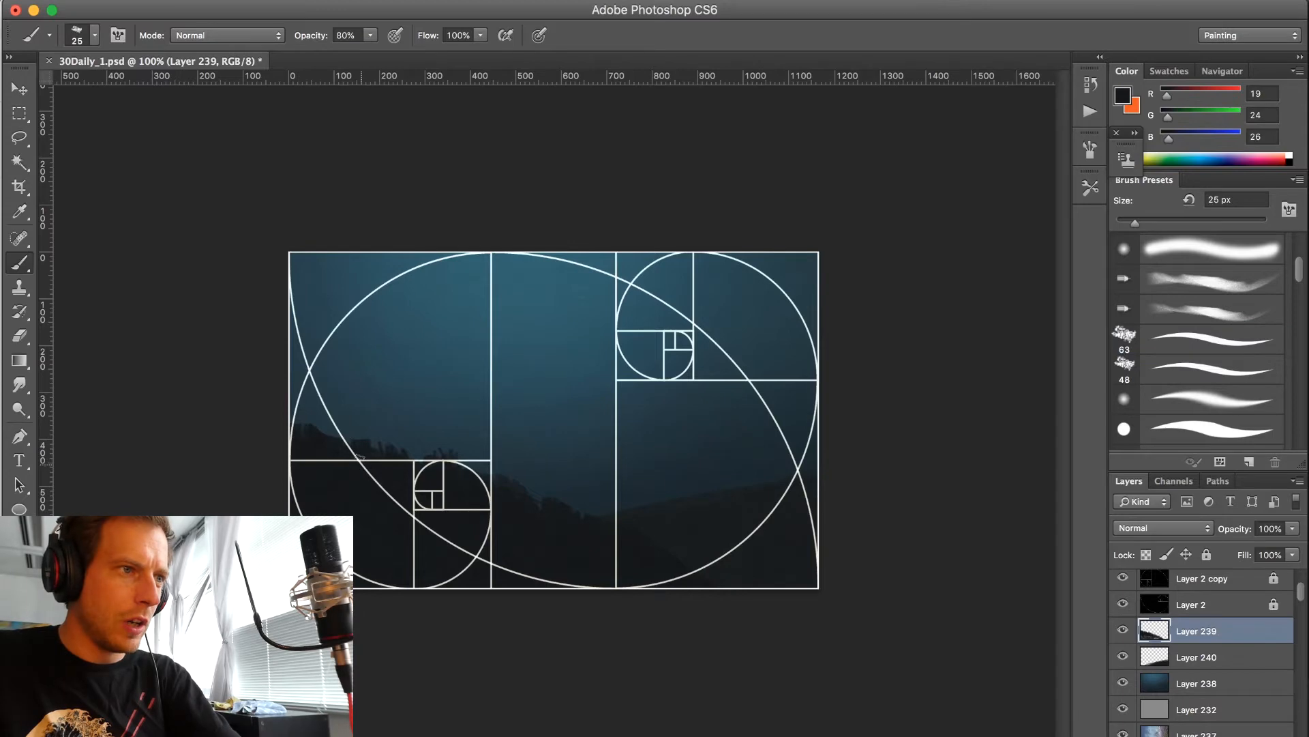
key([)
key([)
drag(361, 437, 361, 403)
key([)
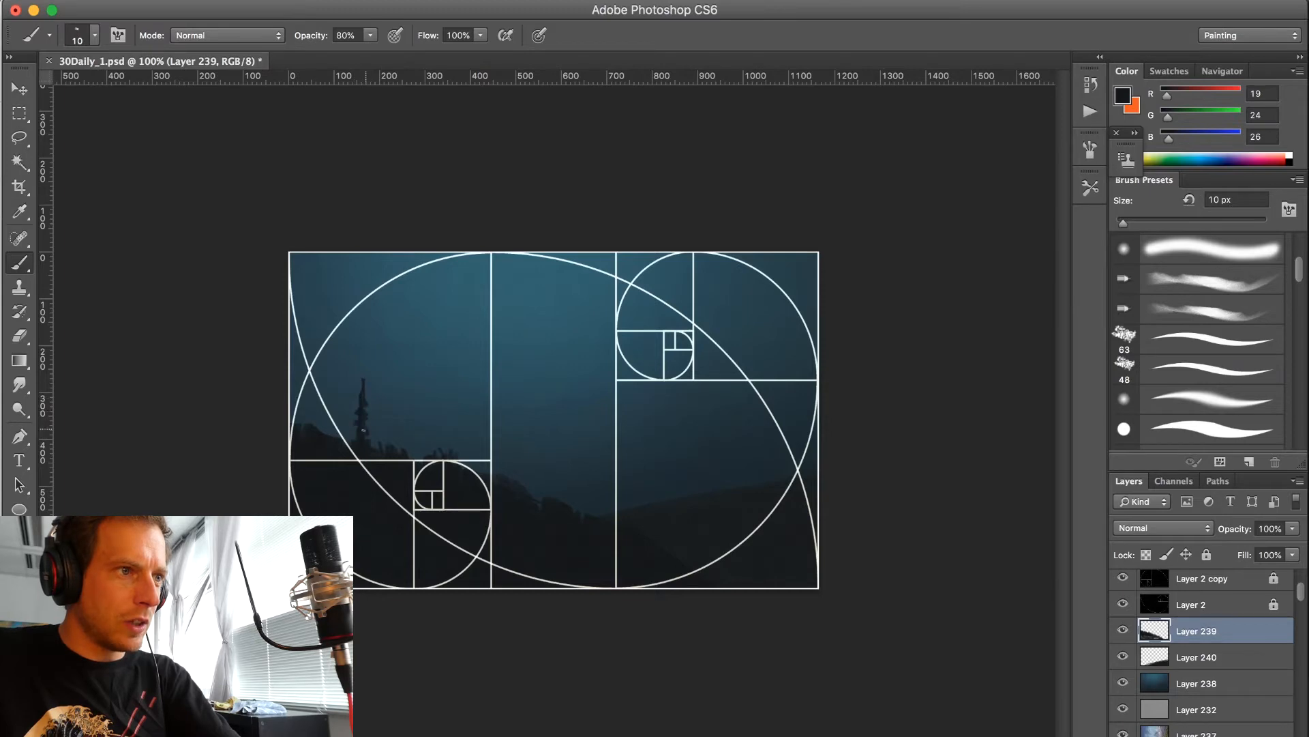
- Paint two more pines to the right of the first one with 9 to 10 px strokes
mouse_move(389, 437)
mouse_down()
mouse_move(386, 403)
mouse_move(388, 444)
mouse_up()
key(bracketleft)
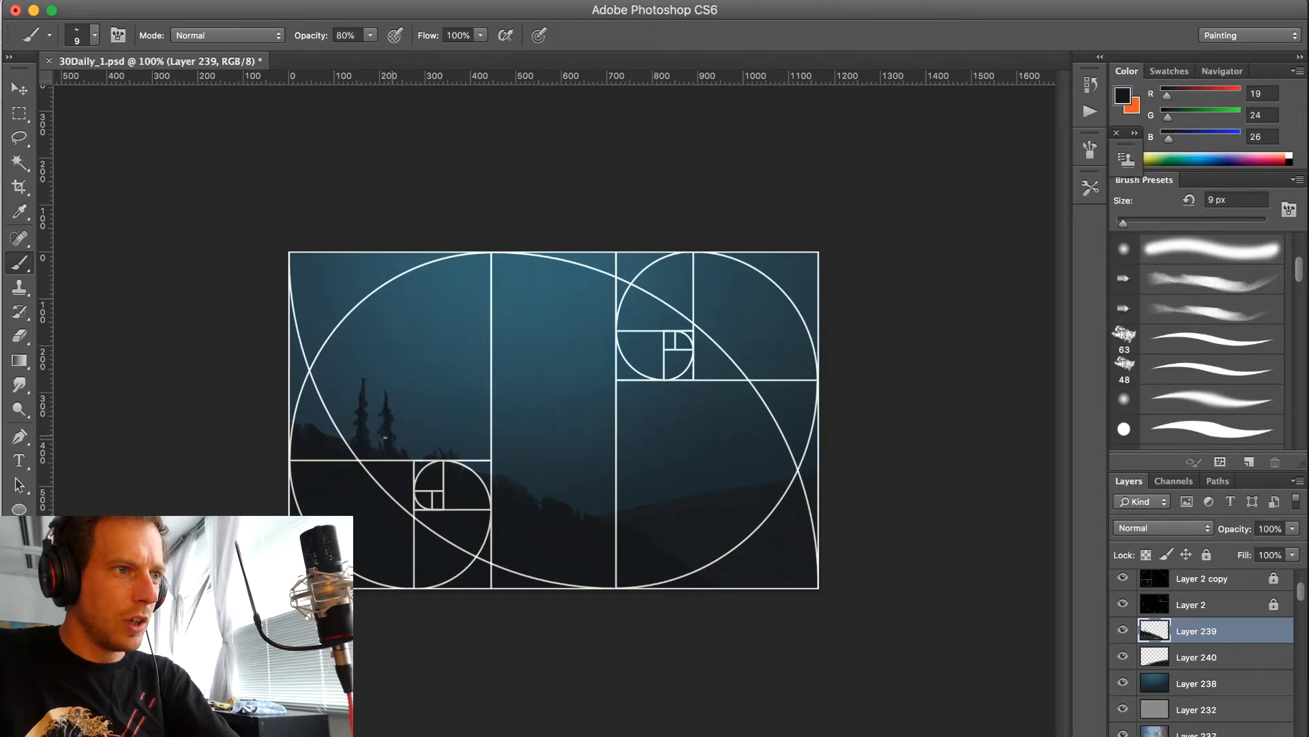
mouse_move(425, 455)
mouse_down()
mouse_move(422, 379)
mouse_move(418, 406)
mouse_up()
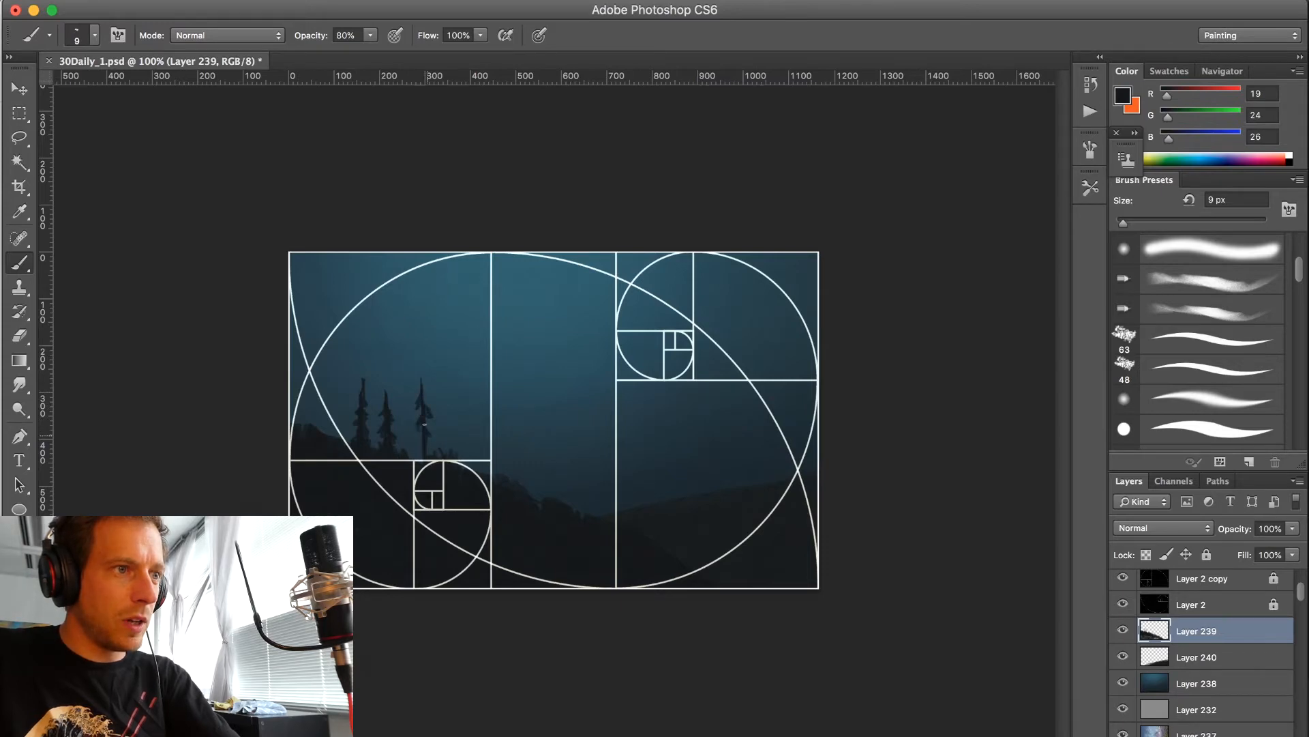
mouse_move(424, 436)
mouse_down()
mouse_move(417, 461)
mouse_move(431, 455)
mouse_up()
- Paint a taller pine near the left edge and fill the ridge with thin trees using 7 to 8 px strokes
key(])
key(])
mouse_move(326, 433)
mouse_down()
mouse_move(321, 406)
mouse_move(327, 470)
mouse_move(330, 324)
mouse_move(326, 451)
mouse_move(329, 335)
mouse_move(340, 415)
mouse_up()
key(bracketleft)
key(bracketleft)
key(bracketleft)
drag(324, 416, 346, 437)
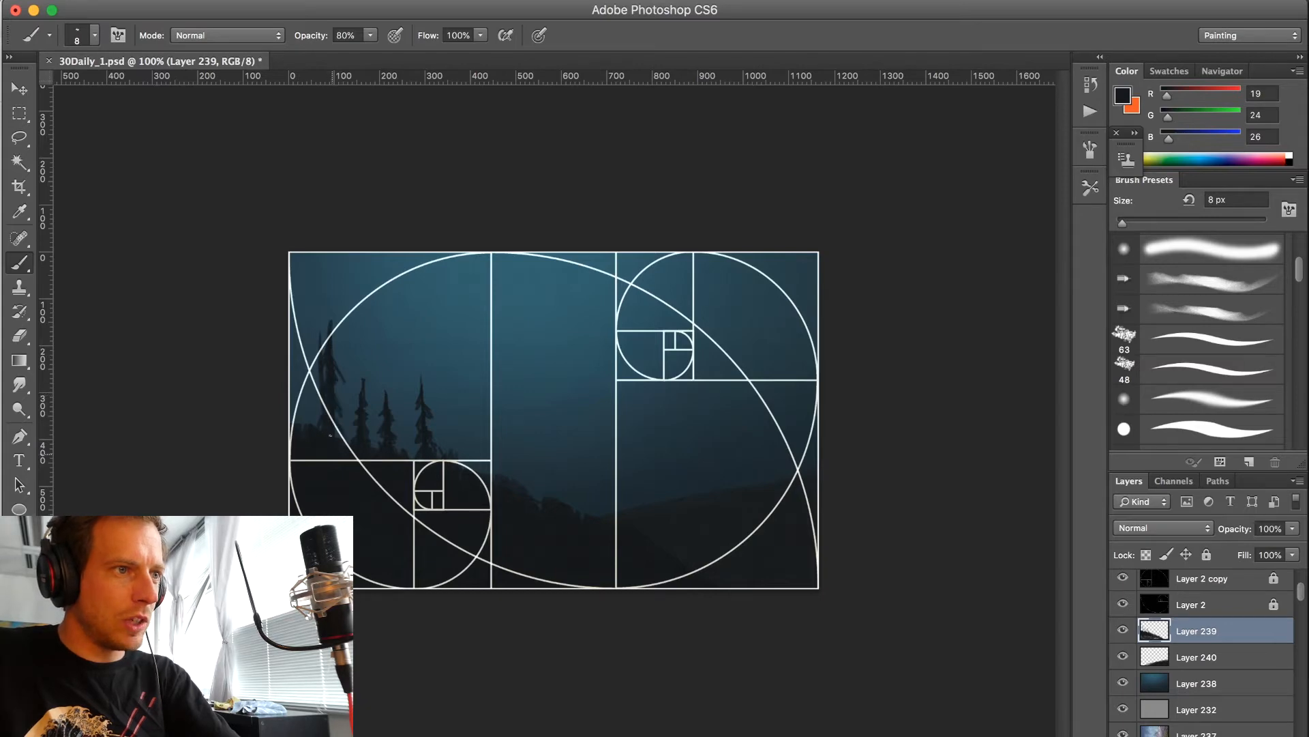
key(bracketleft)
key(bracketleft)
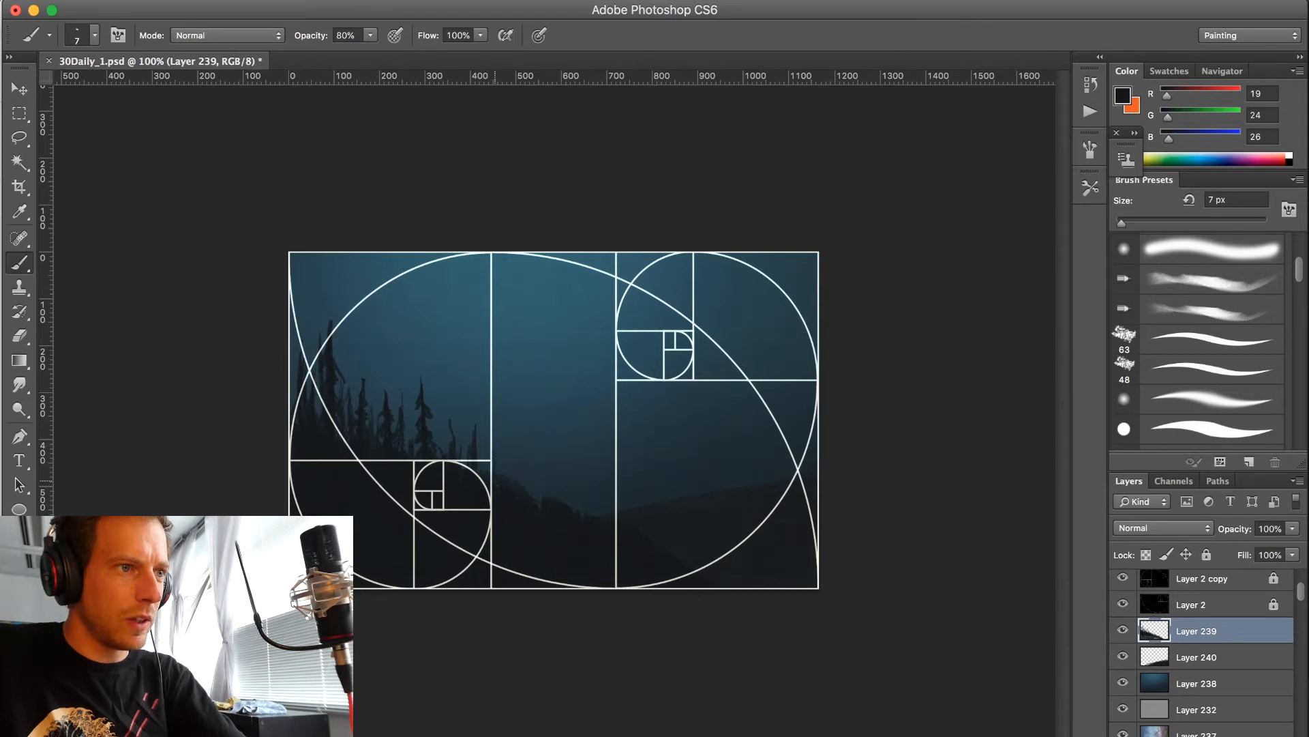
- Hide both spiral guide layers and add branches and thin trees among the ridge's pines with the 7 px brush
drag(1122, 577, 1122, 603)
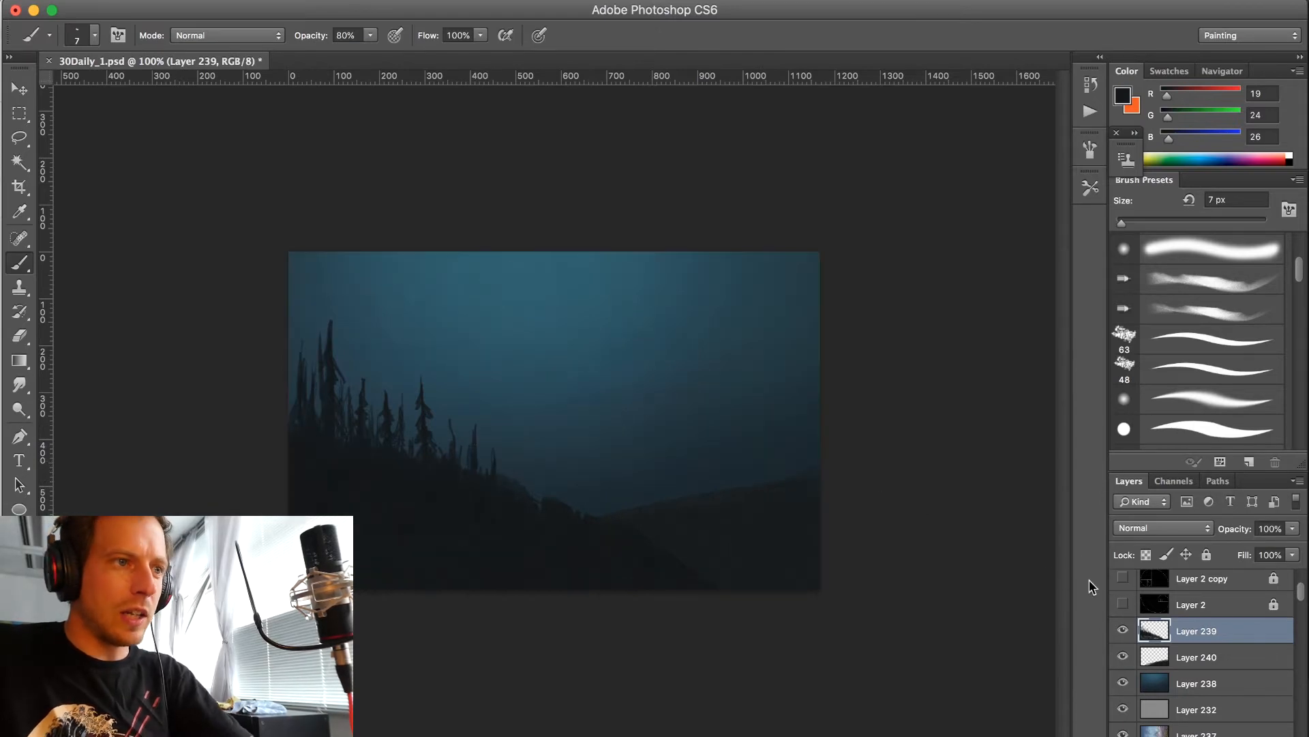
key(super+plus)
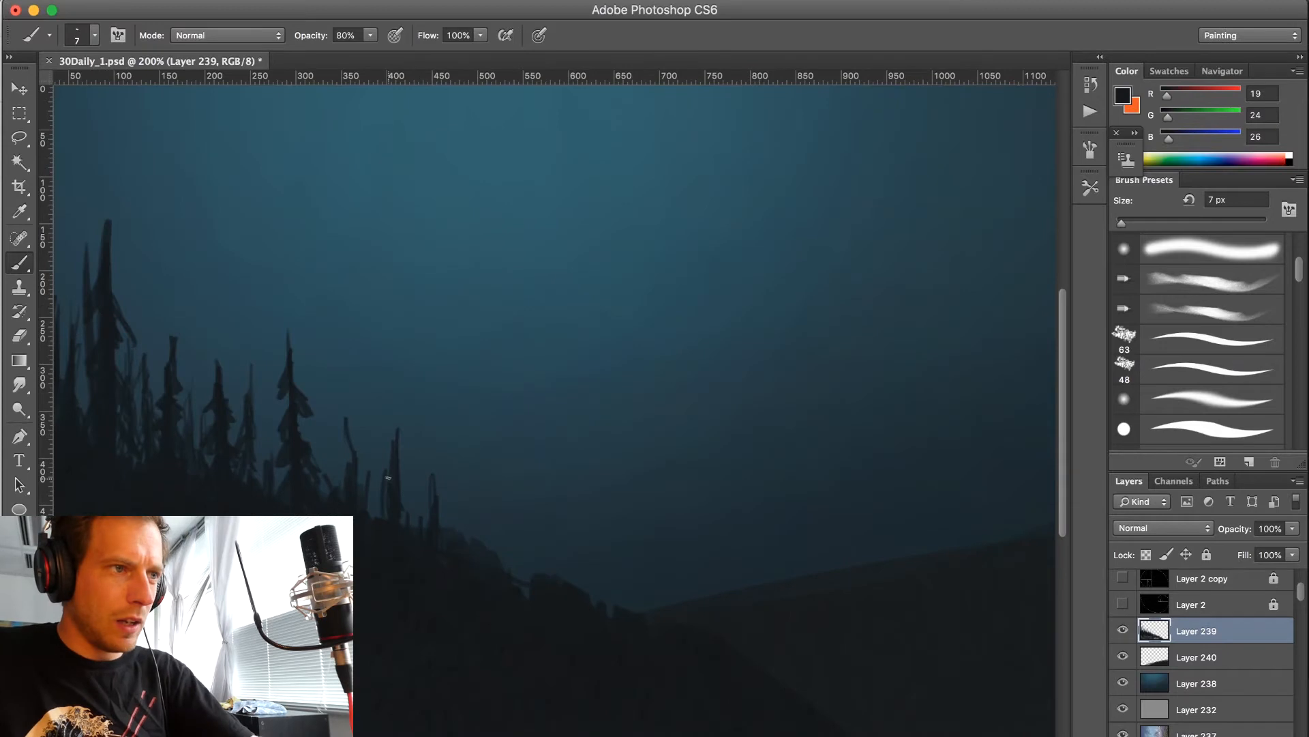
drag(401, 396, 389, 478)
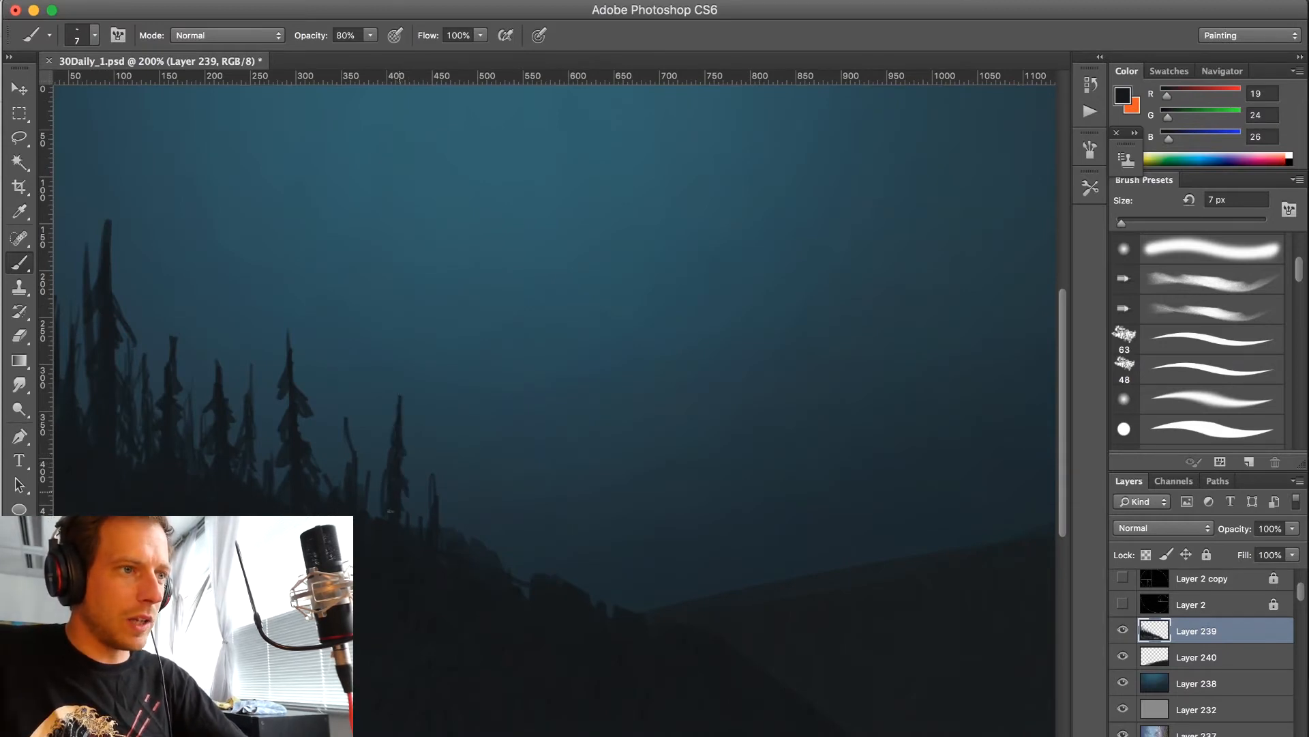
mouse_move(362, 467)
mouse_down()
mouse_move(367, 396)
mouse_move(368, 504)
mouse_move(333, 413)
mouse_move(337, 465)
mouse_move(270, 446)
mouse_move(269, 405)
mouse_up()
drag(268, 461, 279, 475)
- Paint a group of progressively lower pines down the middle of the slope with the 7 px brush
drag(464, 536, 462, 420)
mouse_move(456, 487)
mouse_down()
mouse_move(457, 462)
mouse_move(469, 462)
mouse_up()
mouse_move(457, 525)
mouse_down()
mouse_move(456, 492)
mouse_move(467, 507)
mouse_up()
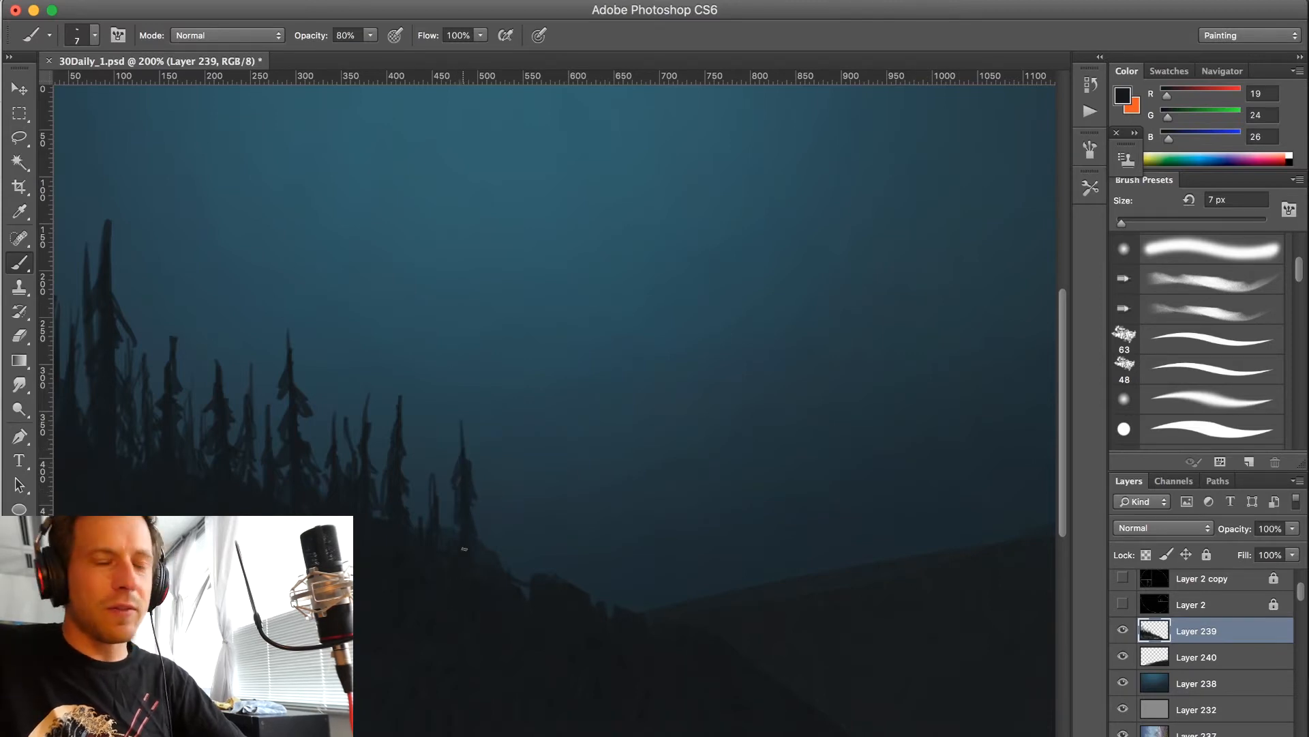
drag(440, 524, 437, 417)
mouse_move(441, 466)
mouse_down()
mouse_move(429, 506)
mouse_move(449, 513)
mouse_move(431, 514)
mouse_move(431, 543)
mouse_move(447, 520)
mouse_move(501, 578)
mouse_up()
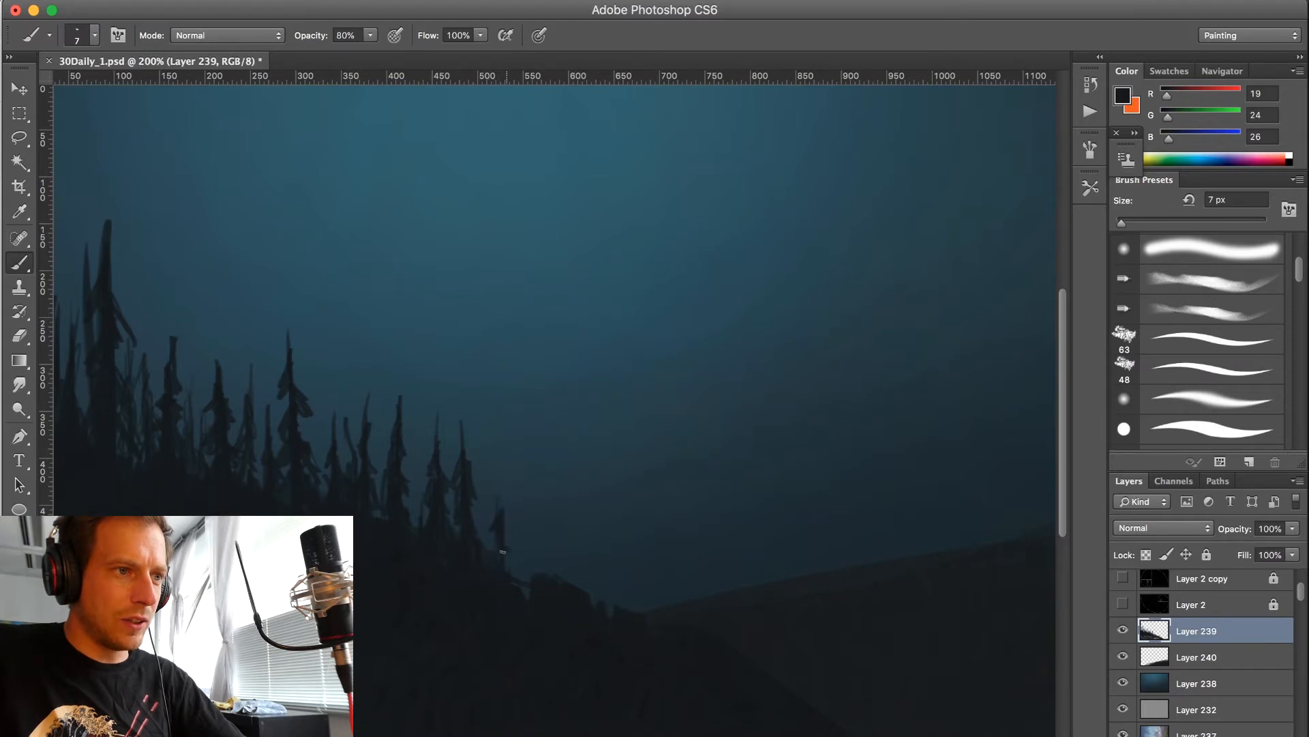
mouse_move(504, 516)
mouse_down()
mouse_move(502, 545)
mouse_move(503, 475)
mouse_move(509, 522)
mouse_move(470, 534)
mouse_move(486, 507)
mouse_move(483, 532)
mouse_move(534, 574)
mouse_move(510, 532)
mouse_move(524, 582)
mouse_up()
scroll(442, 421, down, 1)
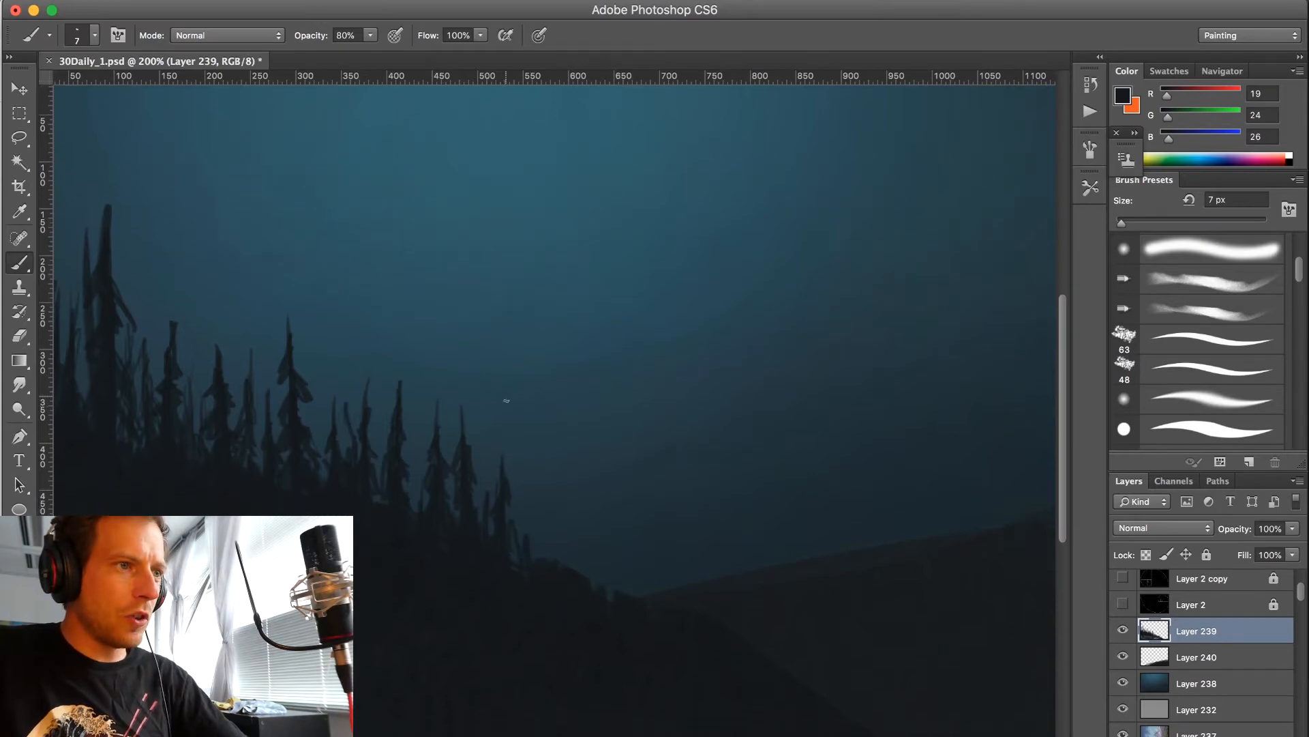
- Paint a taller, fuller pine lower on the slope, right of the existing group, with the 8 px brush
key(bracketright)
key(bracketright)
key(bracketright)
key(bracketright)
key(bracketleft)
key(bracketleft)
key(bracketleft)
mouse_move(552, 562)
mouse_down()
mouse_move(553, 453)
mouse_move(556, 549)
mouse_up()
mouse_move(554, 451)
mouse_down()
mouse_move(548, 495)
mouse_move(550, 411)
mouse_move(552, 468)
mouse_move(550, 436)
mouse_move(541, 476)
mouse_move(550, 465)
mouse_move(559, 496)
mouse_move(536, 523)
mouse_move(552, 501)
mouse_move(570, 531)
mouse_up()
mouse_move(558, 528)
mouse_down()
mouse_move(565, 543)
mouse_move(539, 546)
mouse_move(539, 562)
mouse_up()
drag(560, 550, 570, 563)
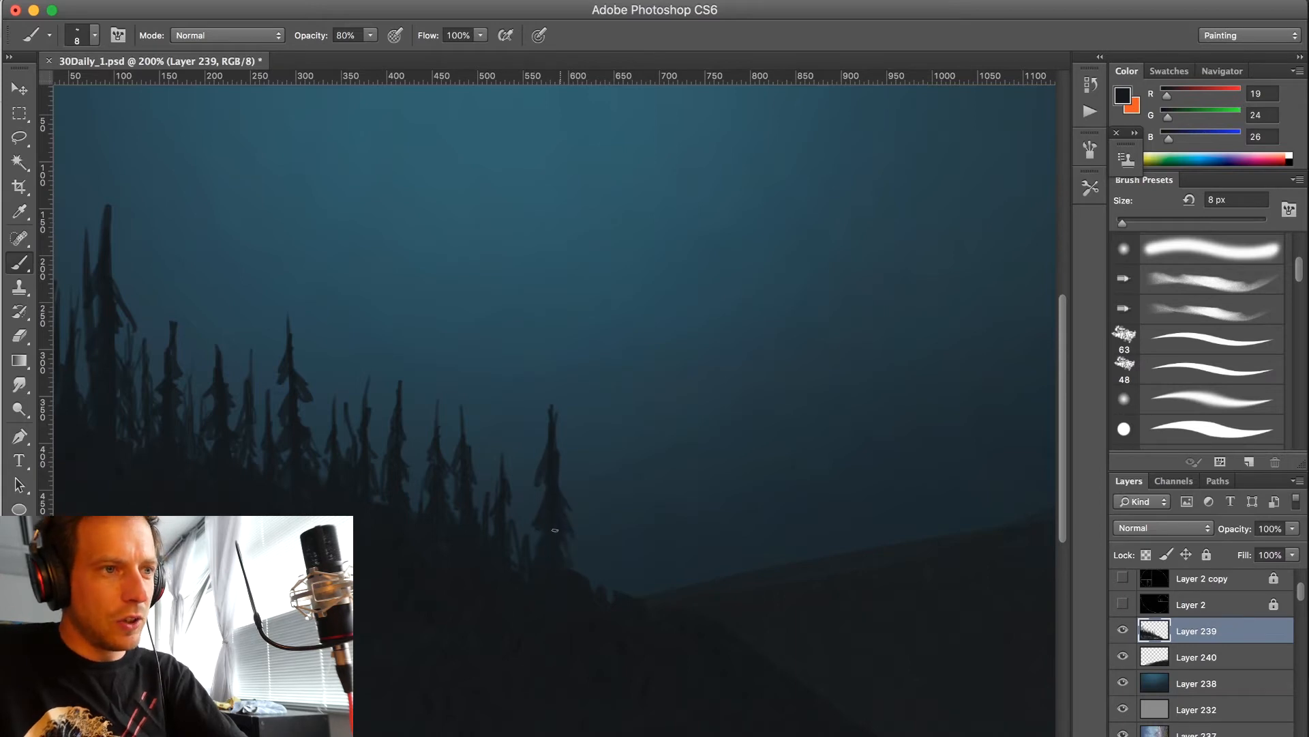
- Paint smaller pines to the right of the tall one with the 9 px brush, blending their bases into the slope
key(bracketright)
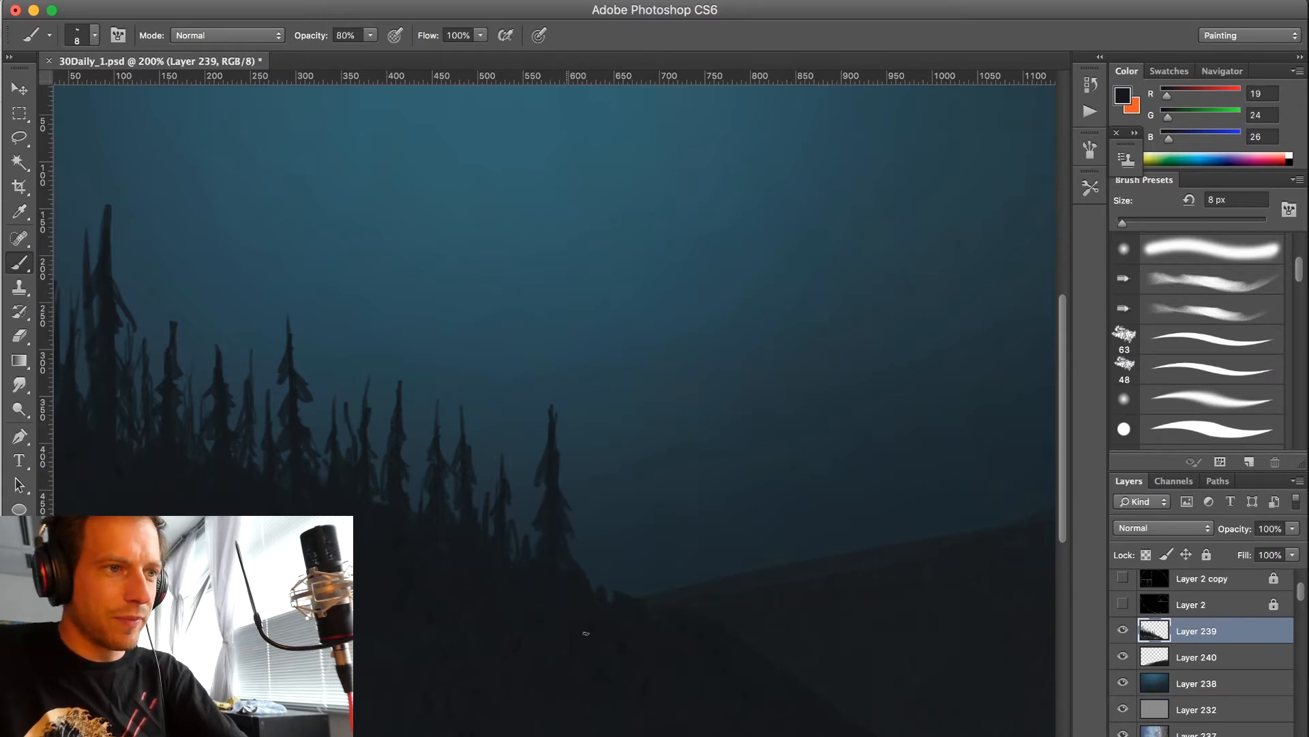
drag(613, 587, 607, 489)
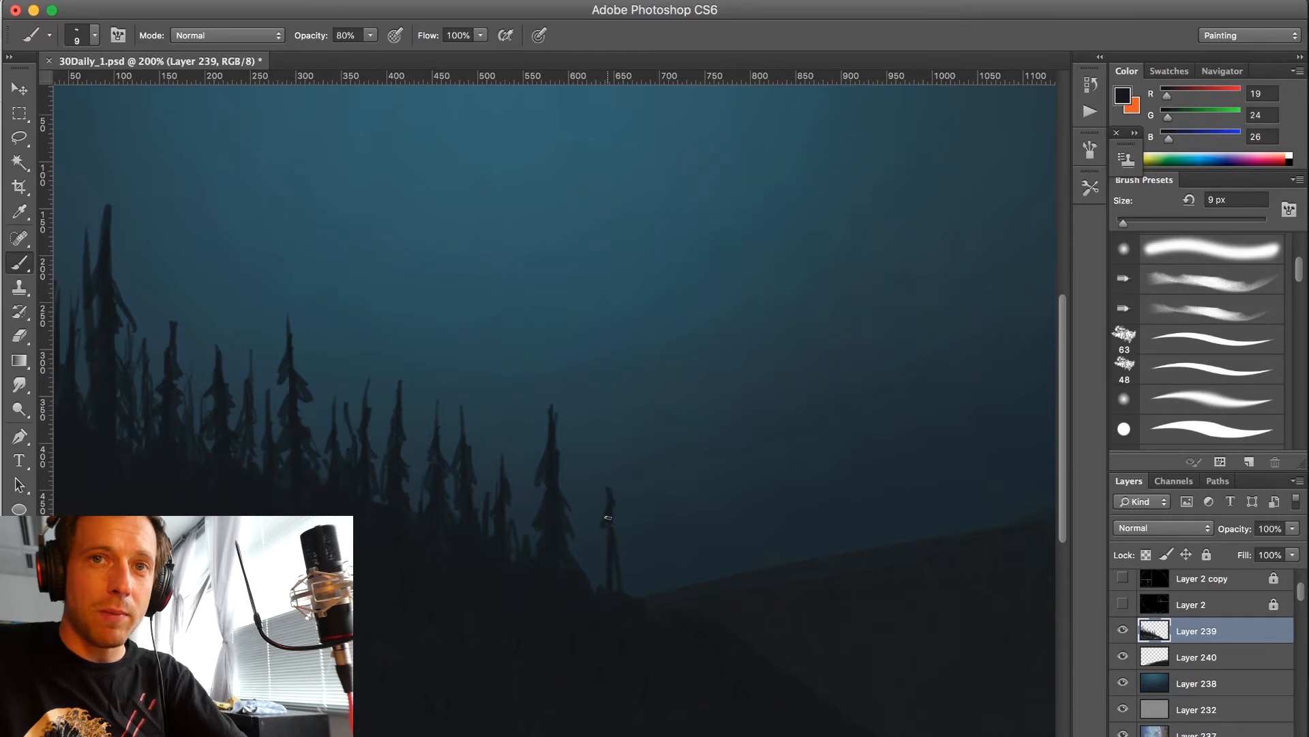
mouse_move(615, 551)
mouse_down()
mouse_move(619, 585)
mouse_move(596, 613)
mouse_up()
mouse_move(593, 511)
mouse_down()
mouse_move(587, 570)
mouse_move(650, 549)
mouse_up()
drag(633, 593, 626, 571)
scroll(684, 493, down, 3)
- Paint another pine and low trees where the slope meets the distant hill, enlarging the brush to 15 px
key(bracketright)
key(bracketright)
drag(687, 509, 696, 567)
drag(689, 460, 694, 551)
mouse_move(688, 492)
mouse_down()
mouse_move(677, 539)
mouse_move(691, 527)
mouse_move(706, 597)
mouse_up()
drag(710, 513, 718, 594)
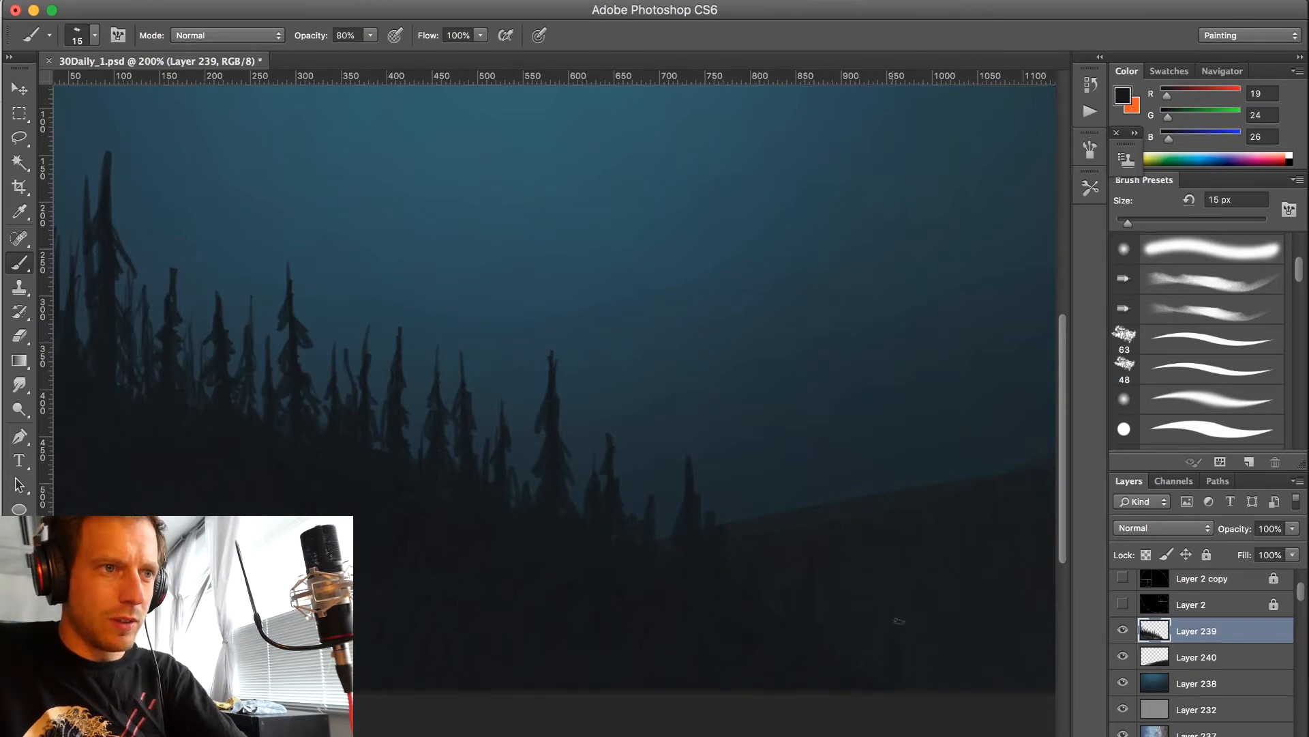
- Refine the rightmost pine with a thin pointed tip and branches using the 7 px brush
key(bracketleft)
key(bracketleft)
key(bracketleft)
key(bracketleft)
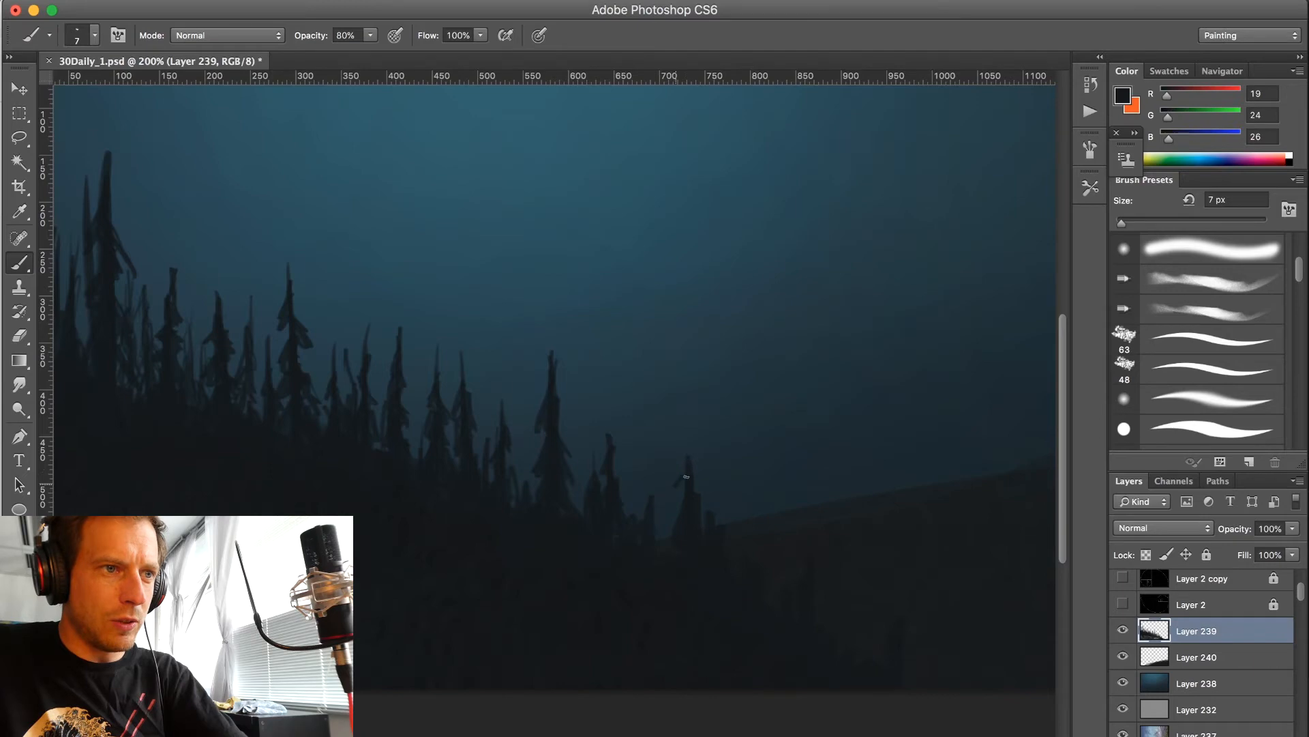
drag(689, 435, 689, 474)
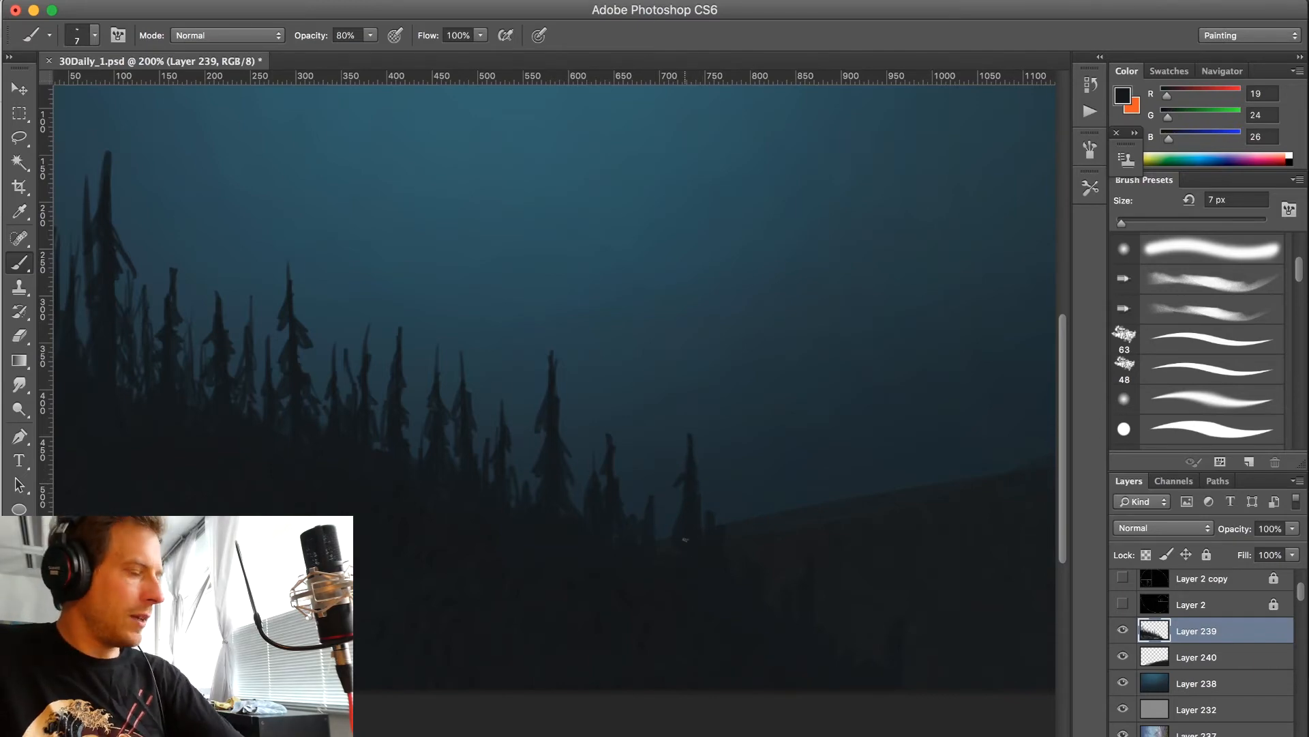
- Select the distant hill's layer and add a new empty layer between it and the pine hillside
key(super+minus)
key(super+minus)
key(super+minus)
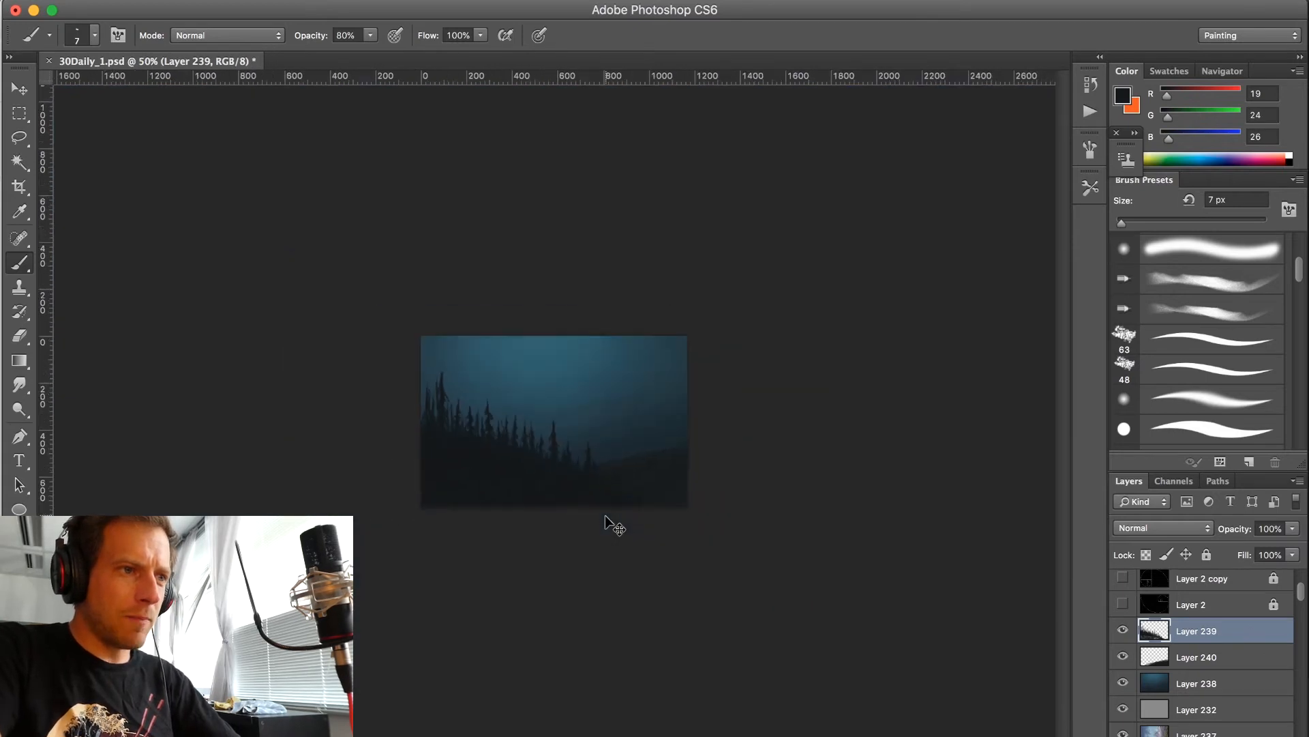
key(super+plus)
key(super+plus)
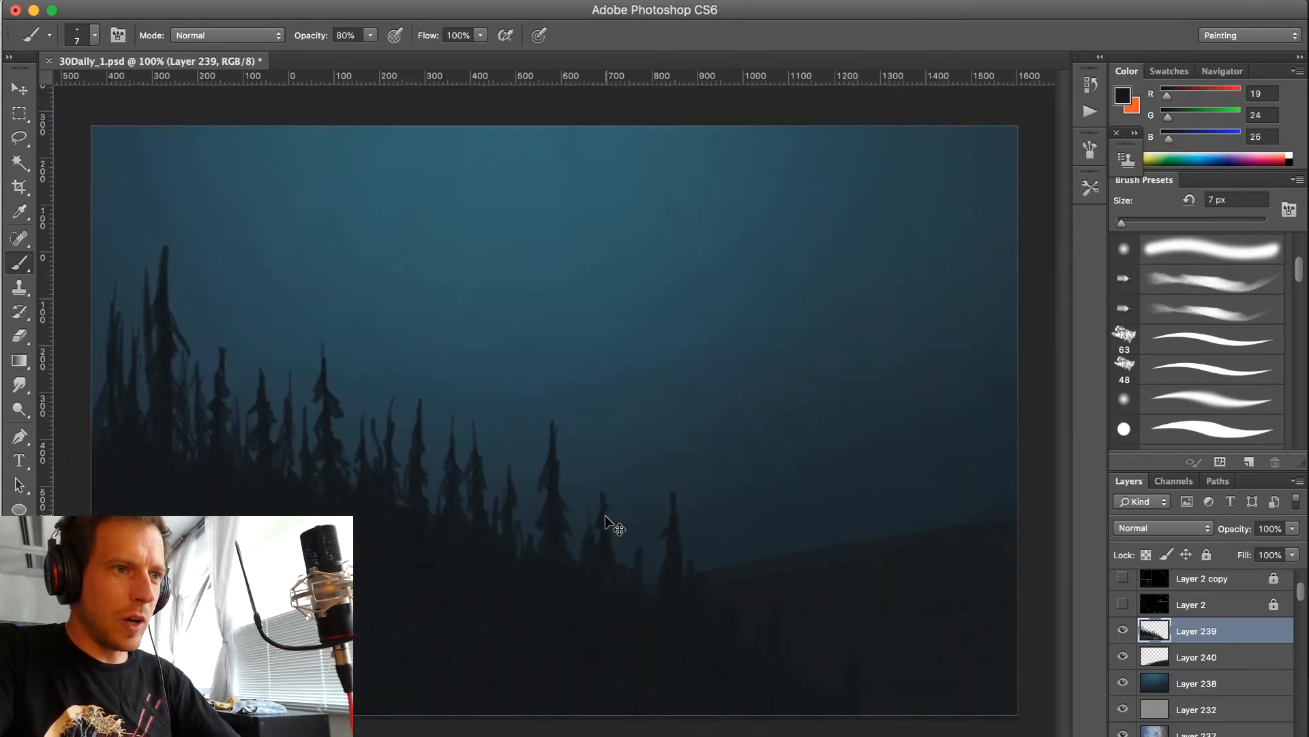
key(super+plus)
key(v)
click(829, 597)
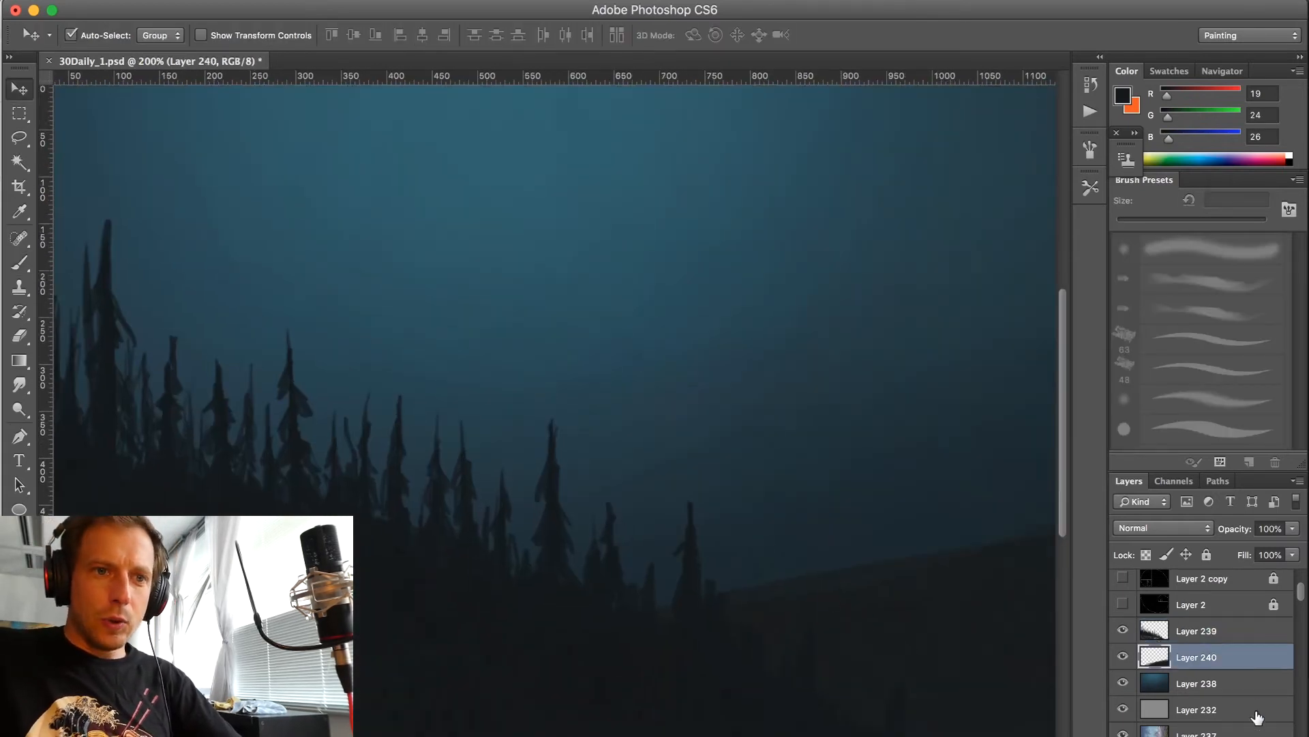
key(super+alt+shift+n)
- Sample the bright blue of the upper sky and choose the 25 px soft round brush preset
key(b)
click(1211, 257)
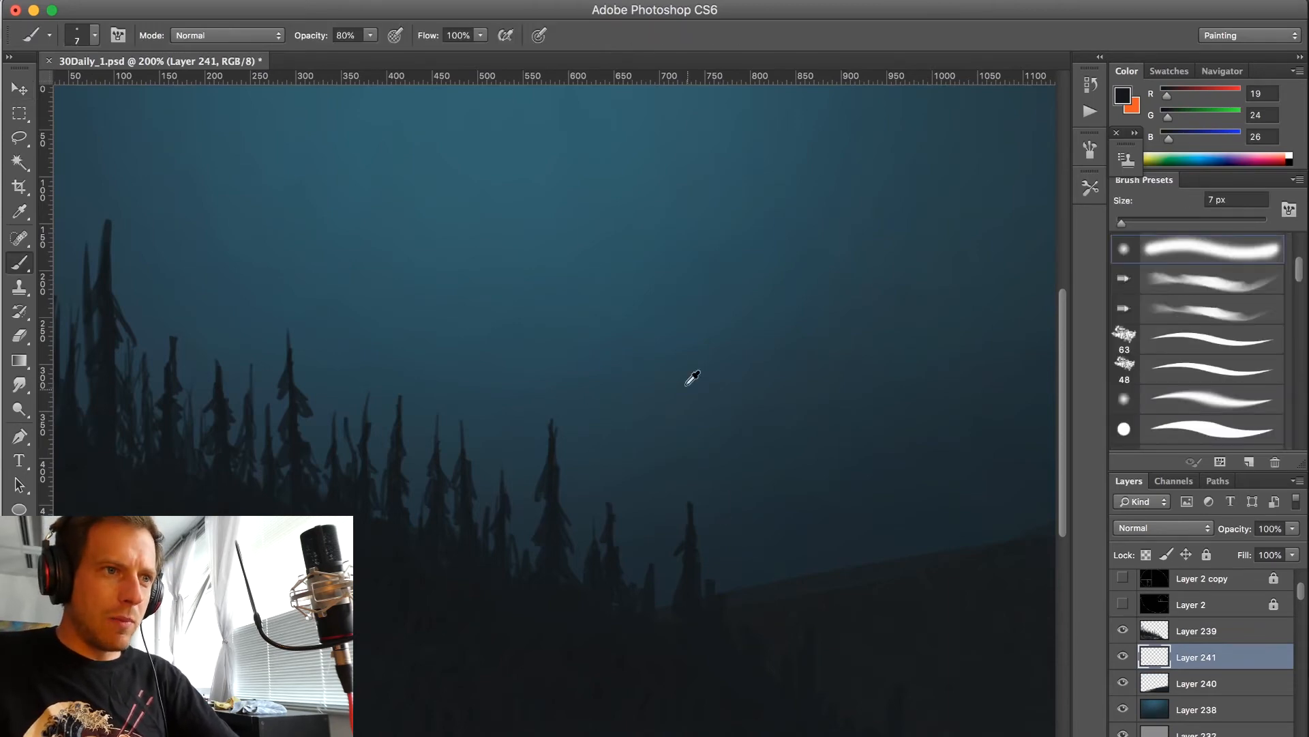
alt+click(539, 226)
scroll(1294, 440, down, 1)
drag(1293, 436, 1252, 470)
click(1227, 438)
- Enlarge the soft round brush to 500 px at 20% opacity
key(bracketright)
key(bracketright)
key(bracketright)
key(bracketright)
key(bracketright)
key(bracketright)
key(bracketright)
key(bracketright)
key(bracketright)
key(bracketright)
key(bracketright)
key(bracketright)
key(bracketright)
key(bracketright)
key(bracketright)
key(bracketright)
key(bracketright)
key(bracketright)
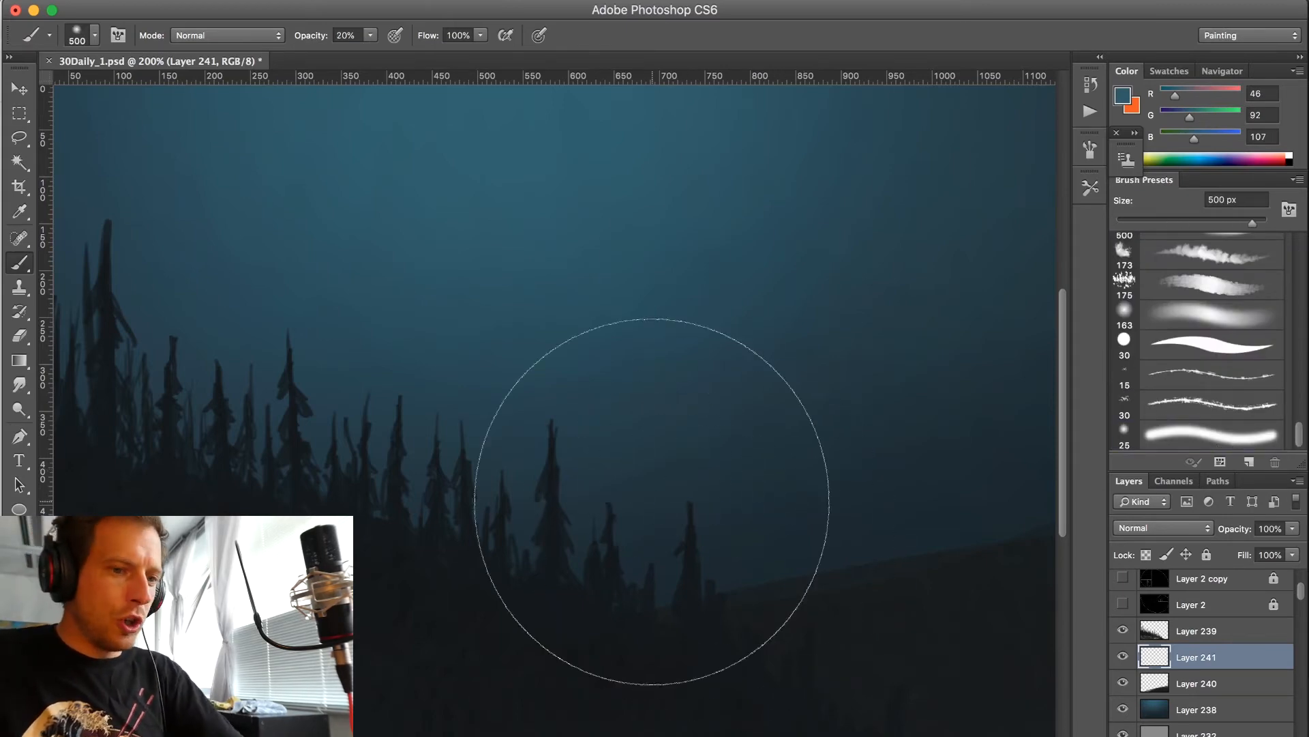
- Paint soft blue haze over the distant hill's lower slope, enlarging the soft brush to 600 px and lowering its opacity to 10%
key(super+minus)
key(super+minus)
key(2)
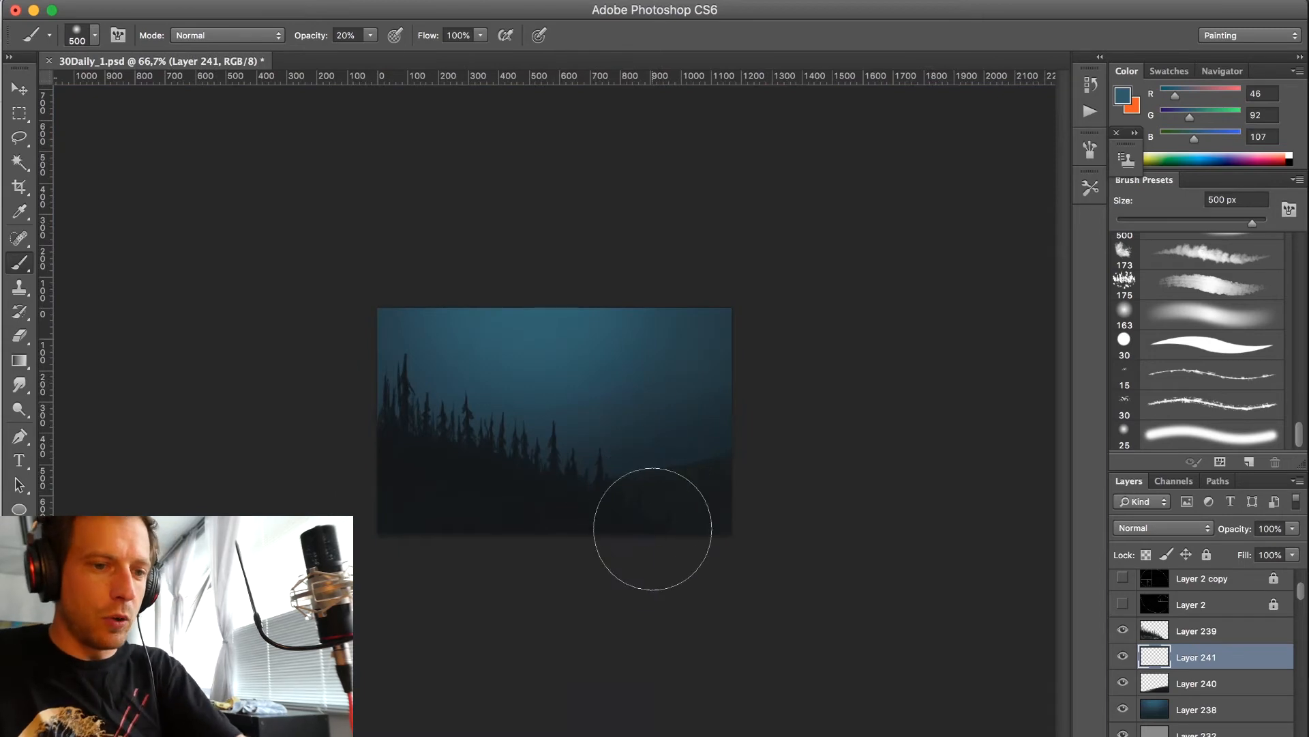
key(bracketright)
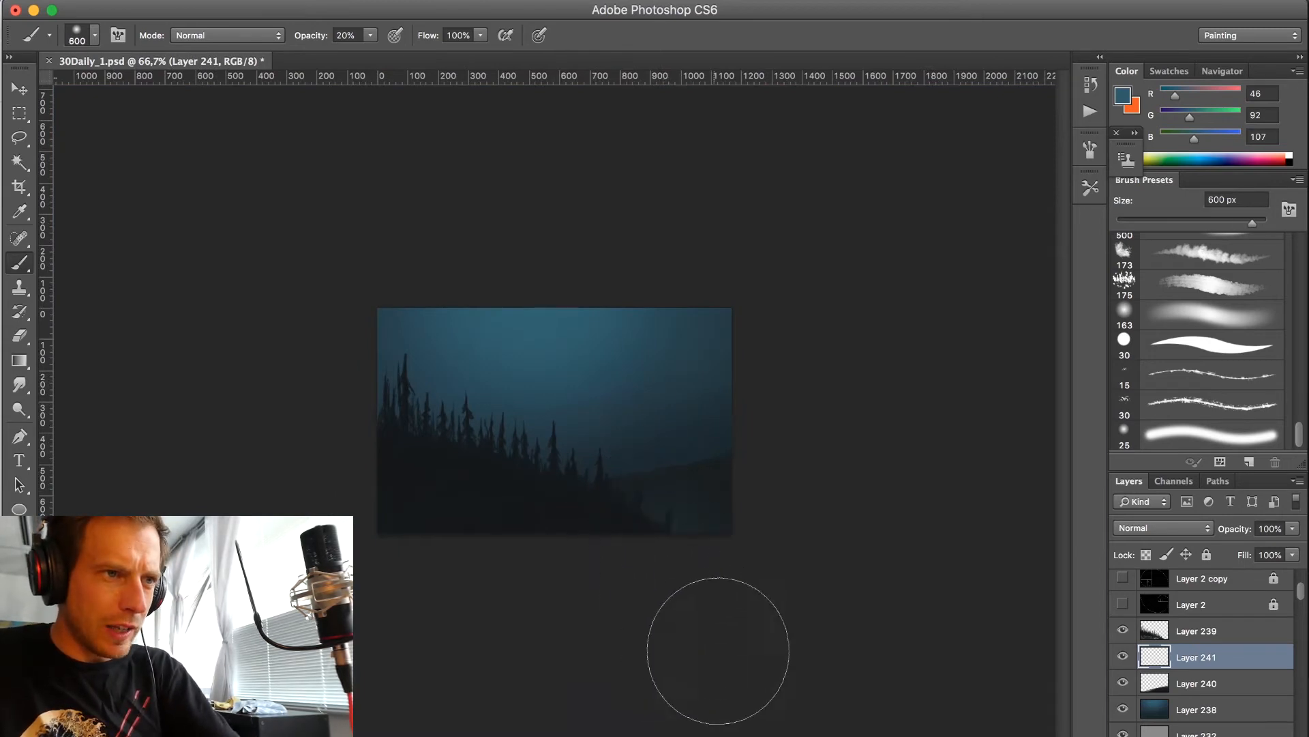
key(1)
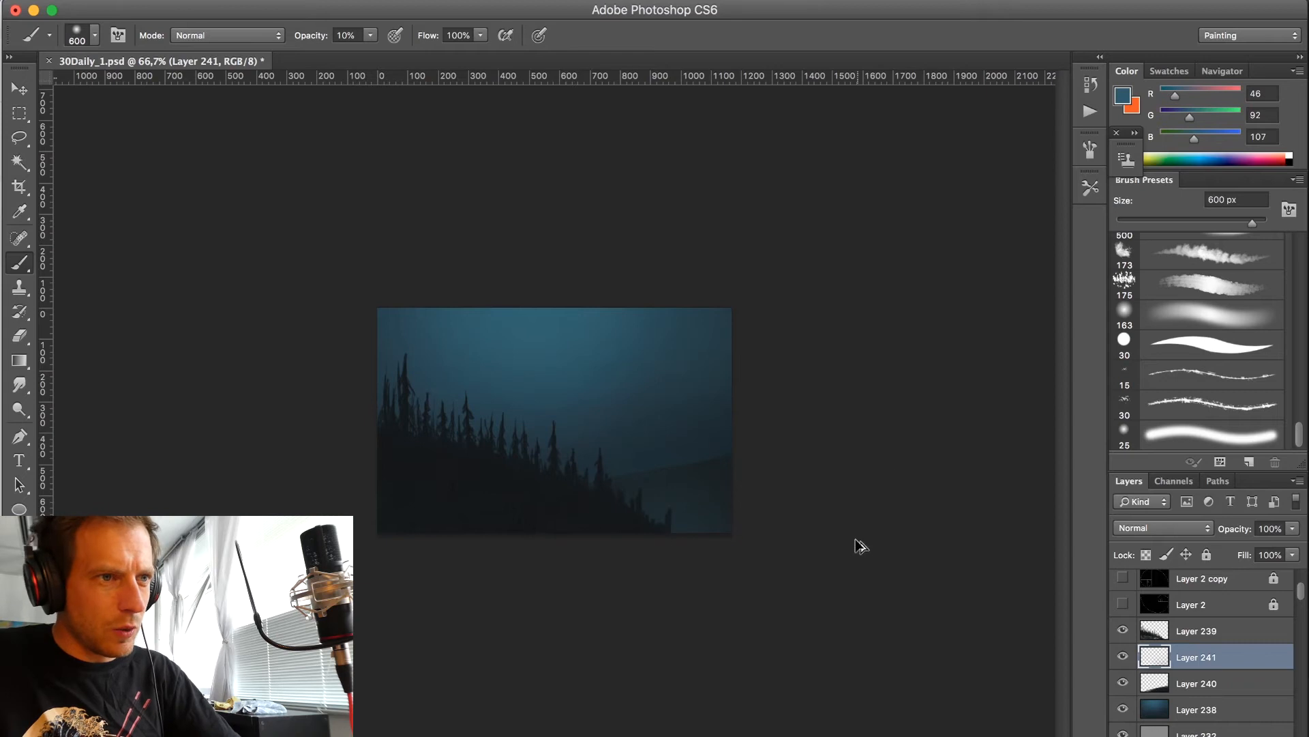
key(v)
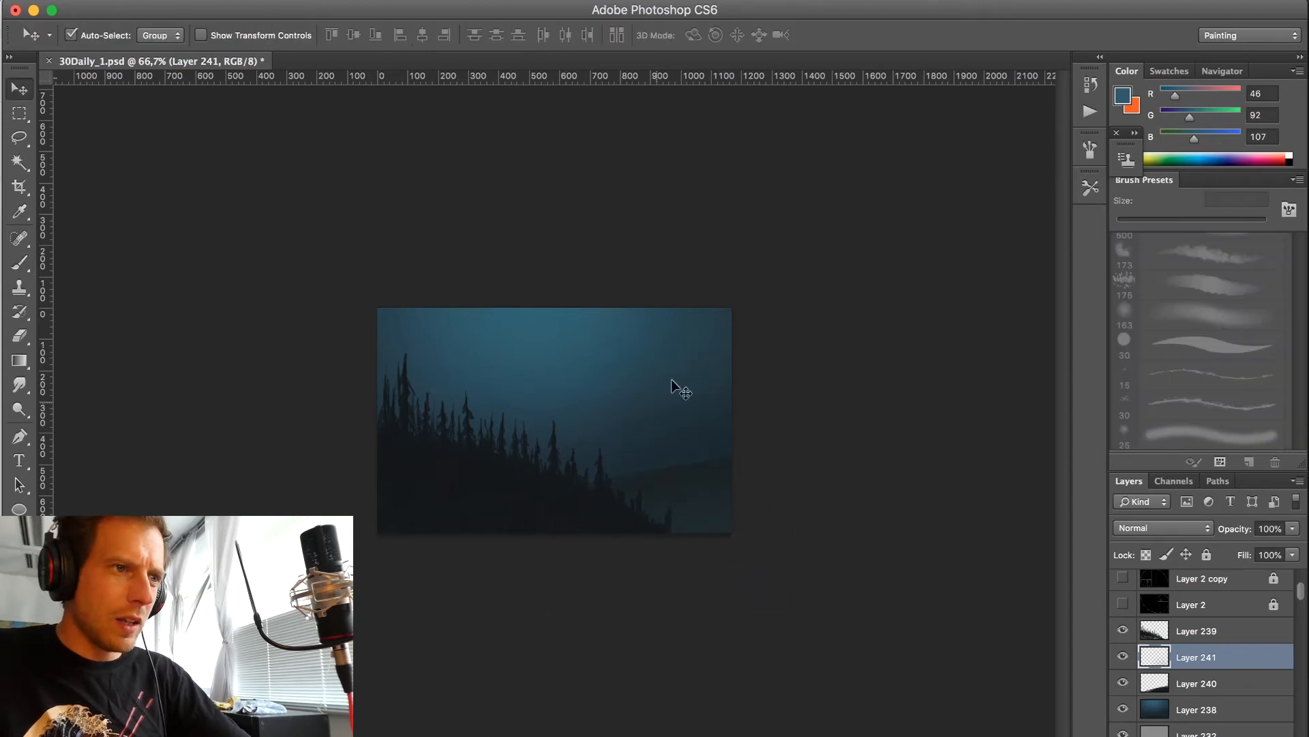
key(super+plus)
key(super+plus)
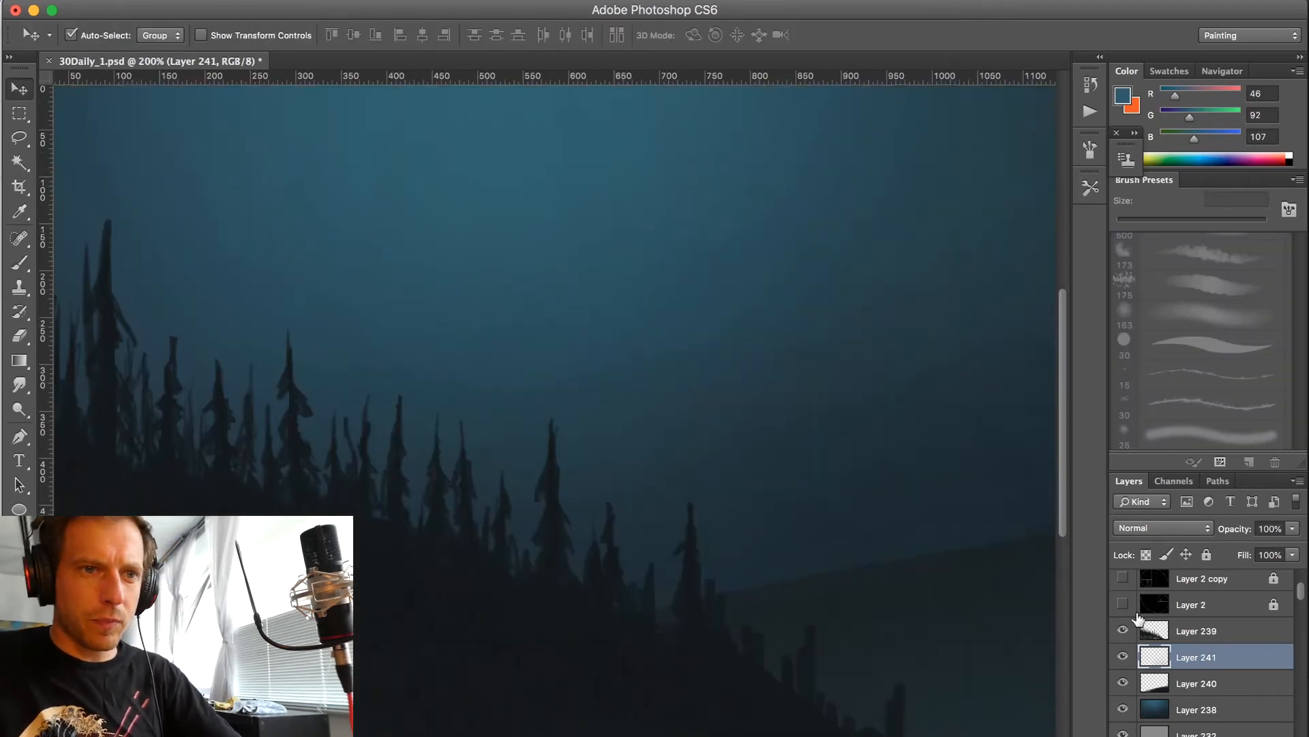
- Select the distant hill's layer and choose a textured brush preset reduced to 8 px
click(1211, 684)
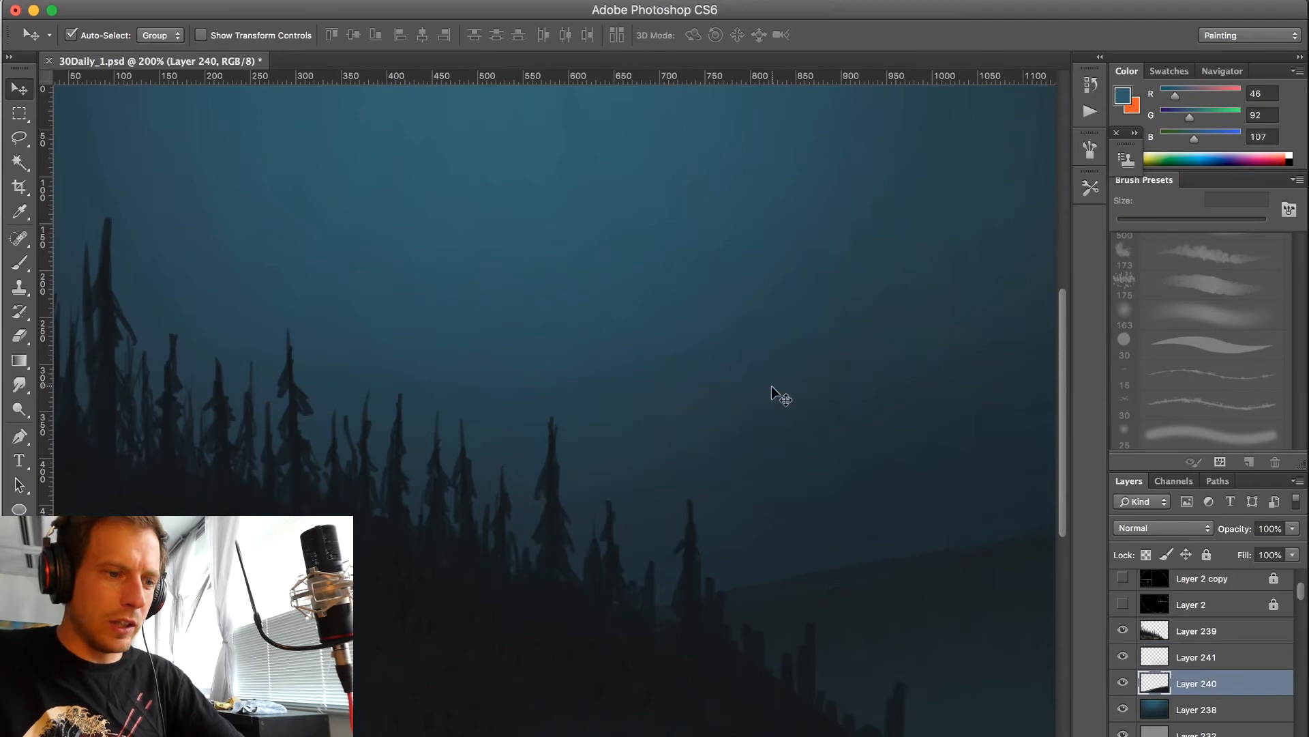
scroll(736, 376, down, 2)
key(b)
scroll(760, 351, right, 2)
scroll(1299, 428, up, 1)
drag(1300, 429, 1299, 373)
click(1228, 268)
drag(1297, 386, 1297, 382)
drag(1299, 351, 1299, 327)
click(1217, 297)
key(bracketleft)
key(bracketleft)
key(bracketleft)
key(bracketleft)
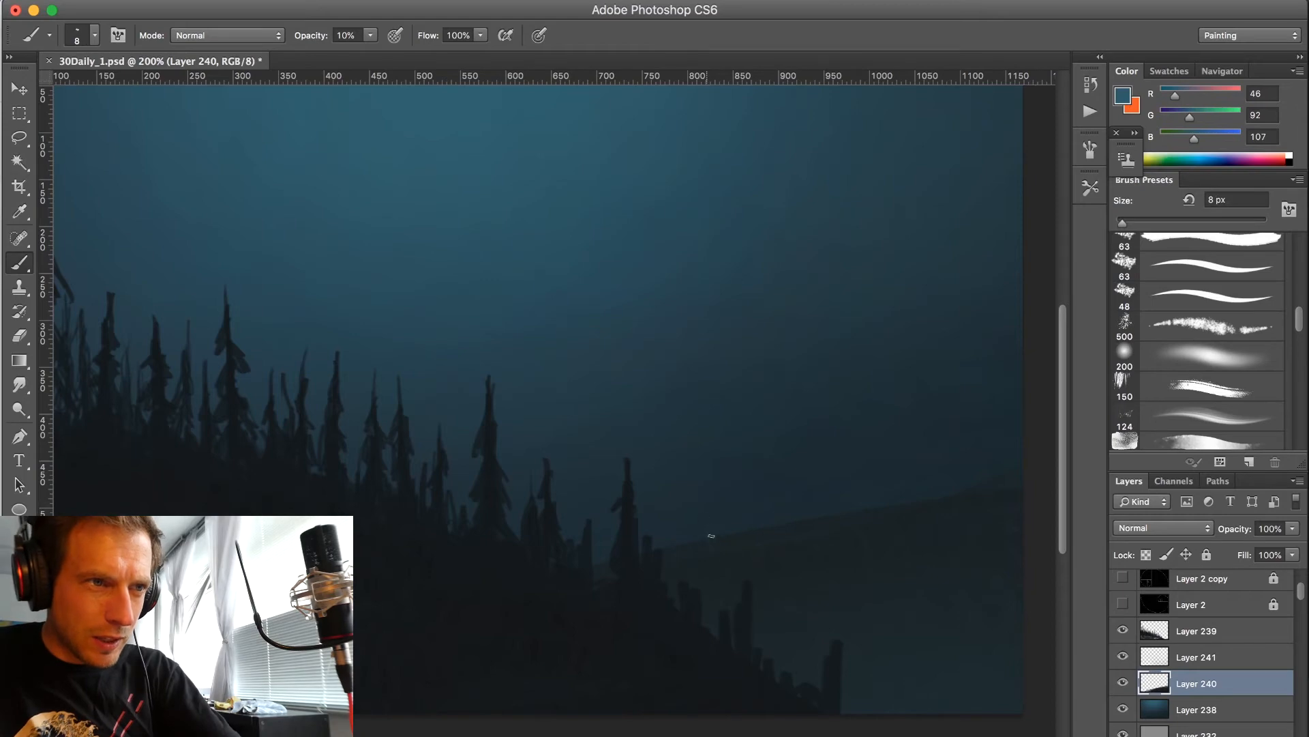
- Sample the distant hill's dark colour with the haze layer temporarily hidden, and paint small treetops along its ridge at 100% opacity
key(alt+bracketright)
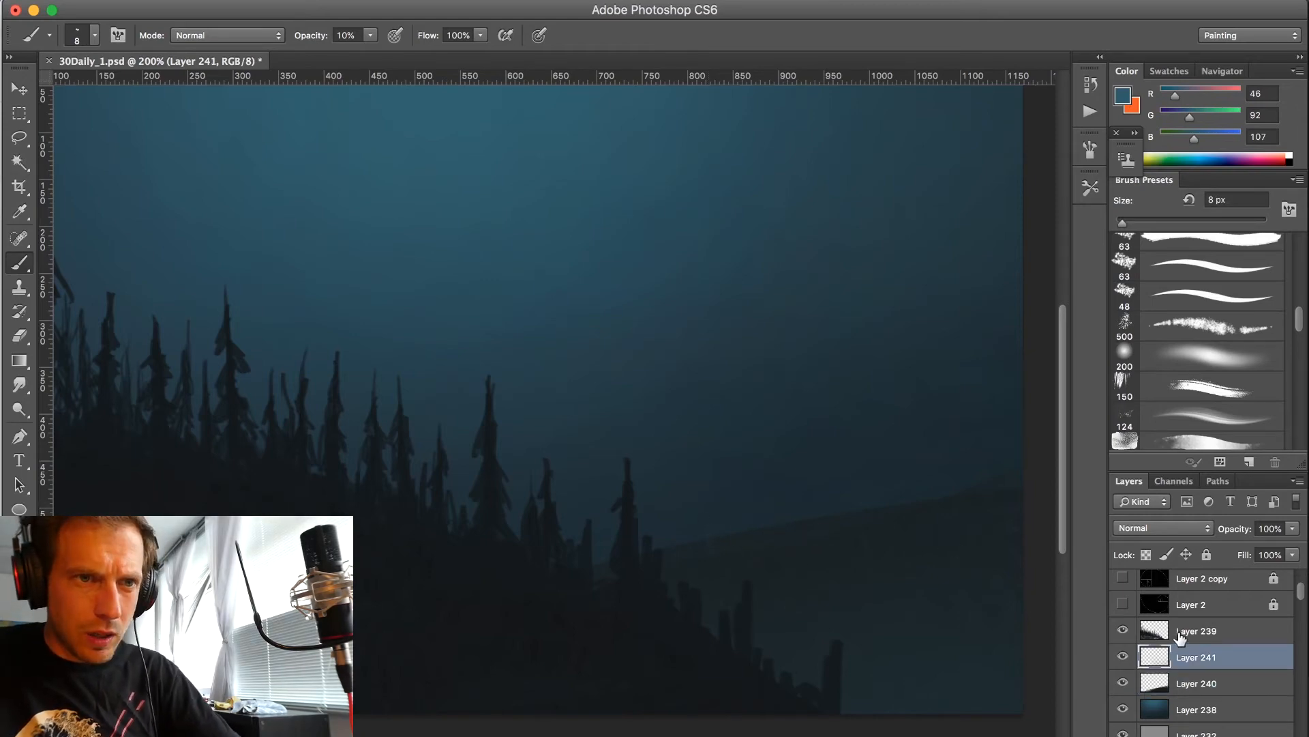
click(1217, 684)
click(1123, 657)
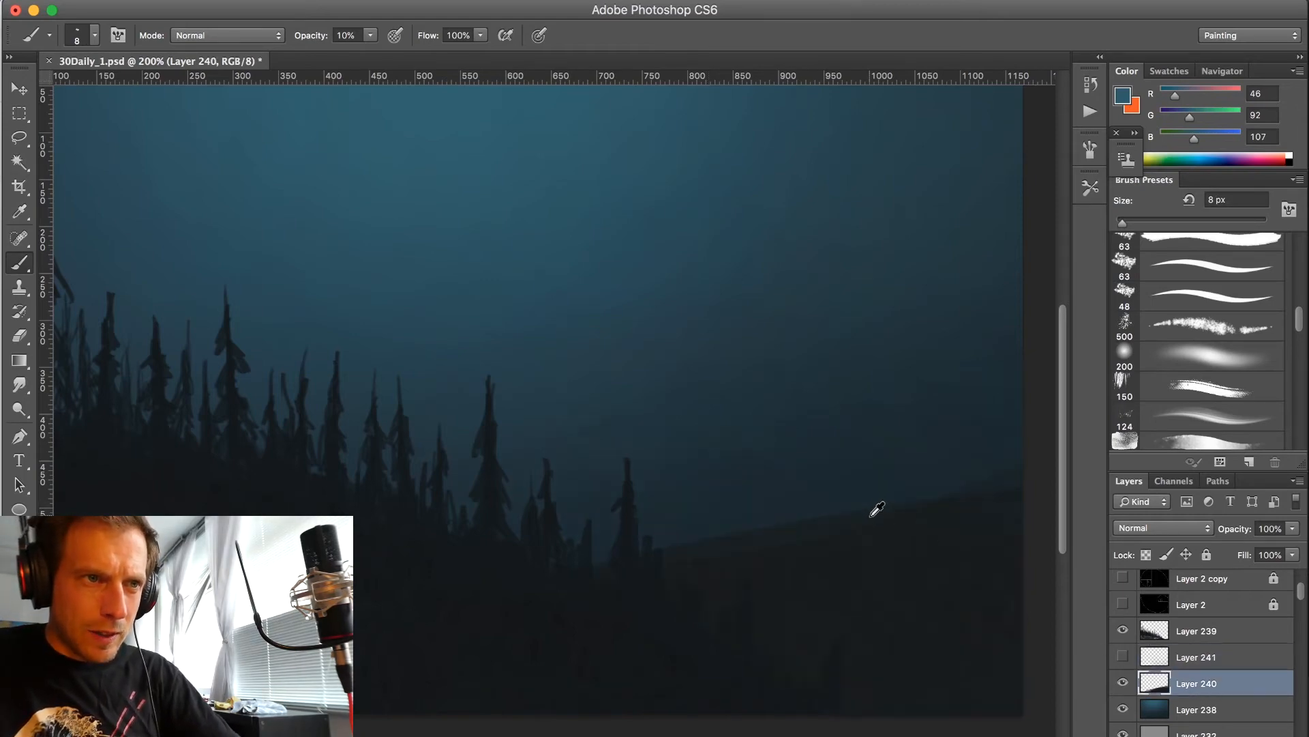
alt+click(845, 512)
click(1121, 657)
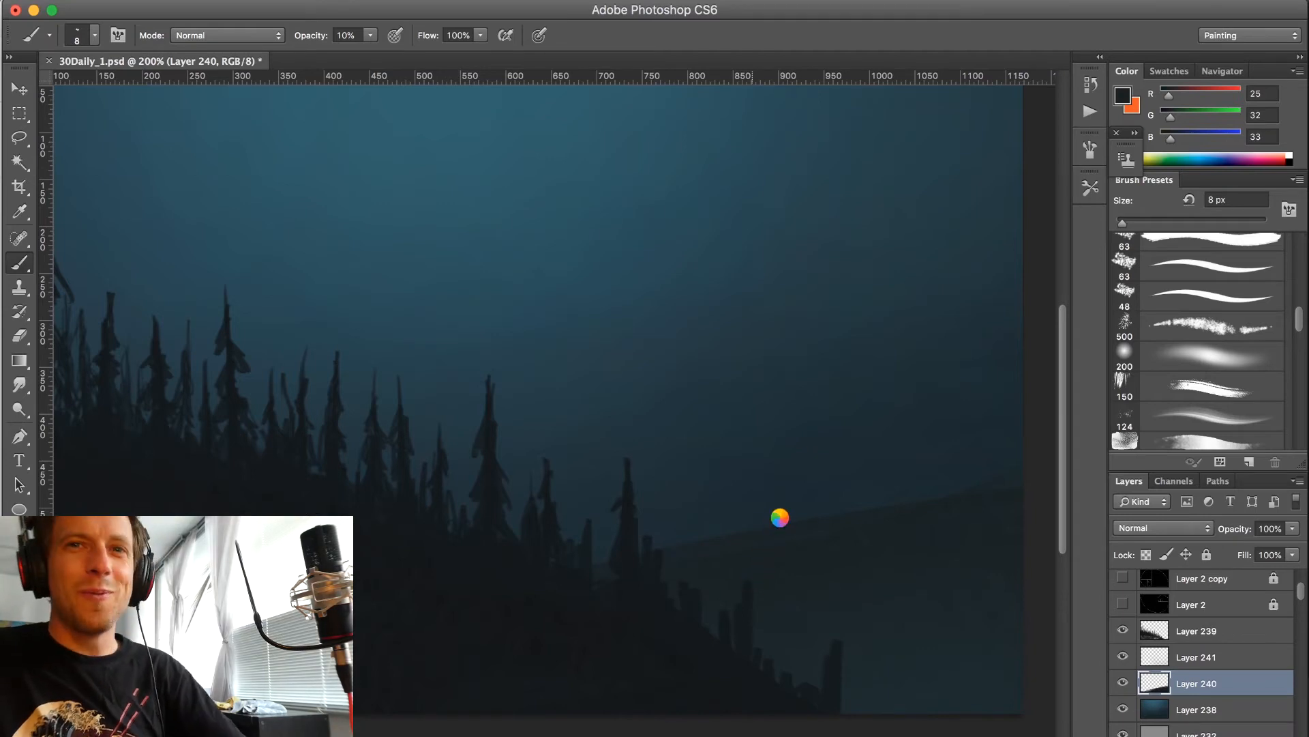
key(8)
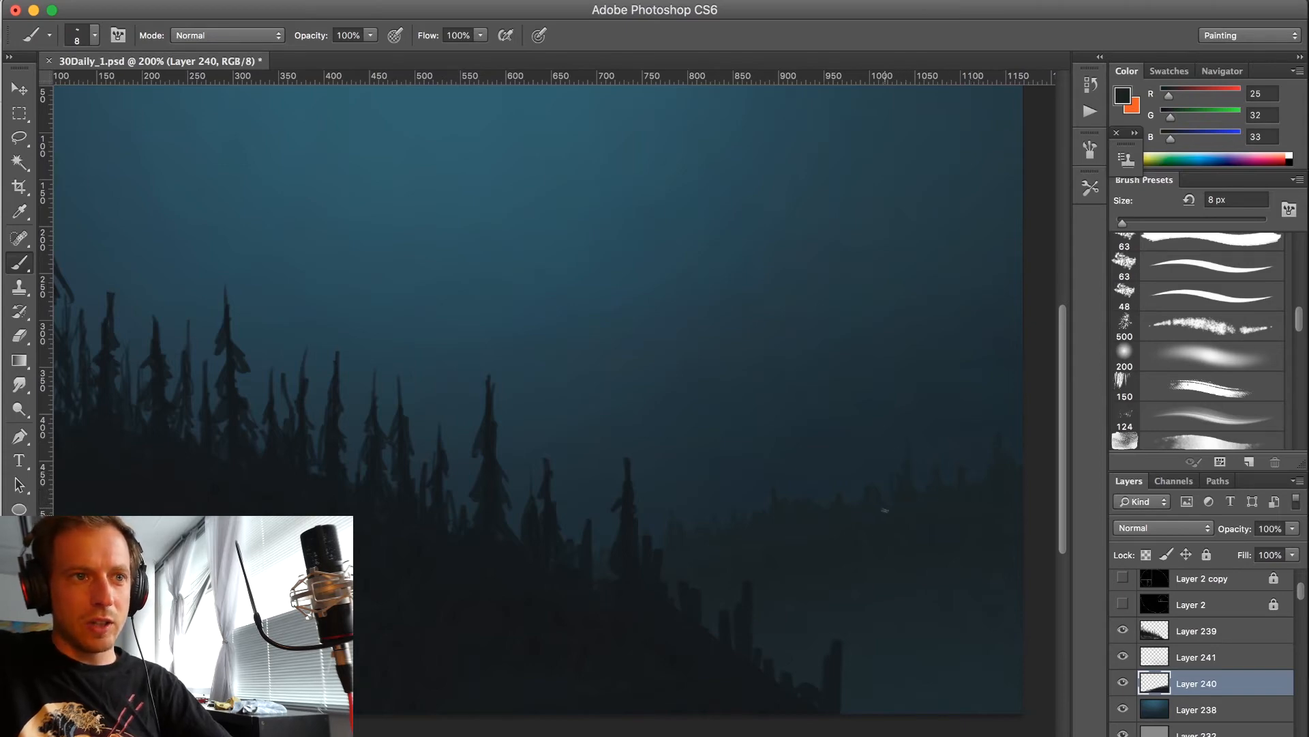
- Refine the distant hill's tree line with the Eraser reduced to 15 px
key(e)
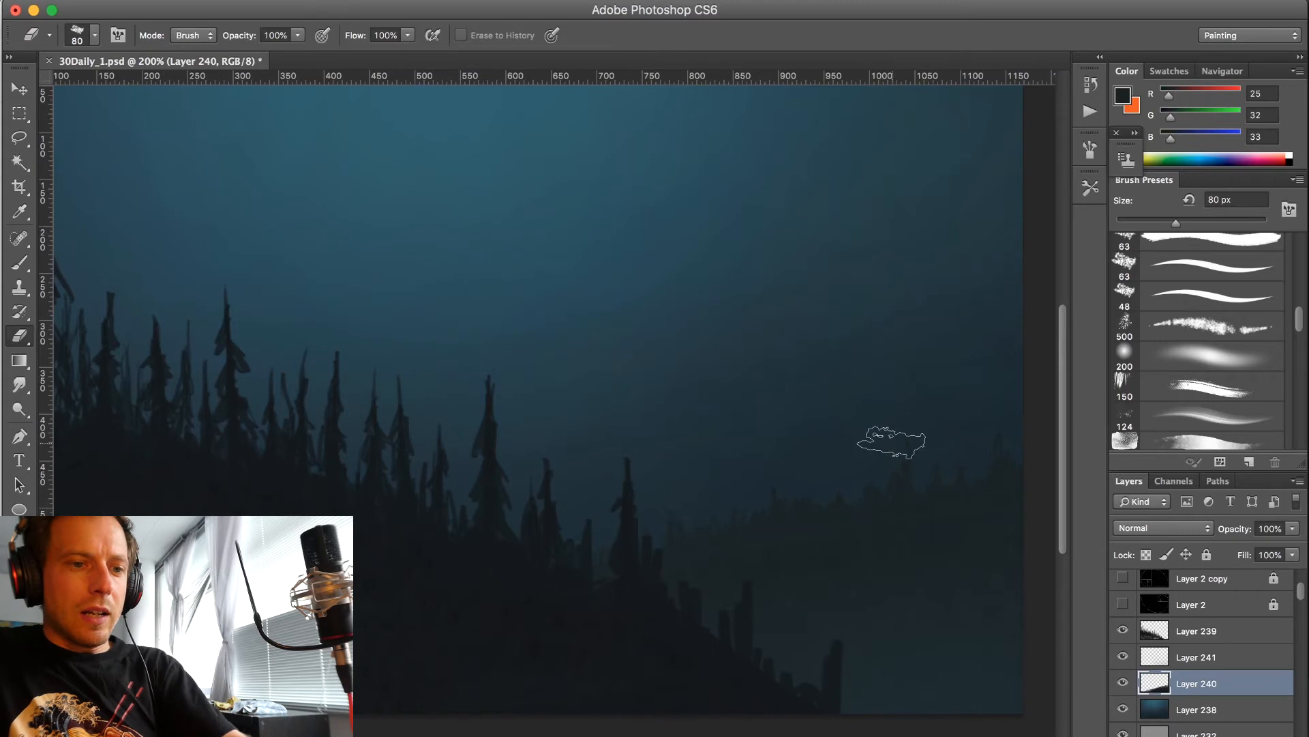
key(bracketleft)
key(bracketleft)
key(bracketleft)
key(bracketleft)
key(bracketleft)
key(bracketleft)
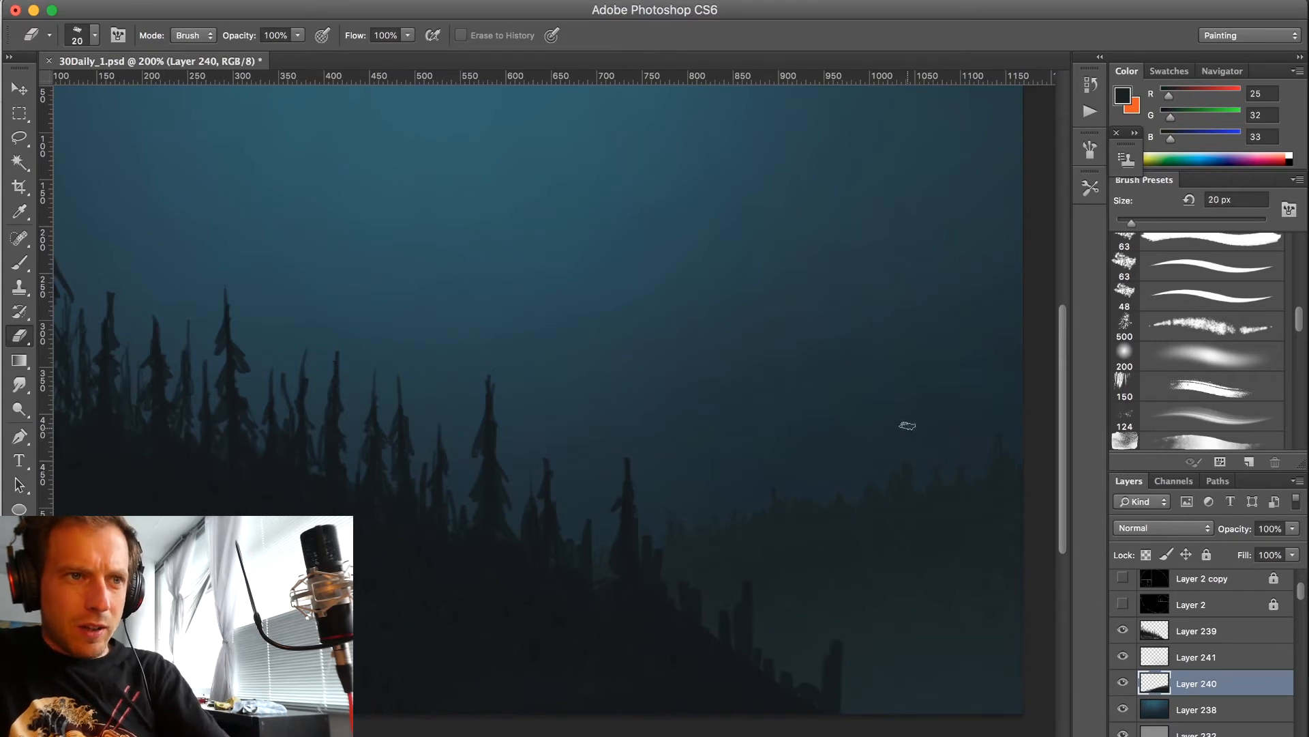
key(bracketleft)
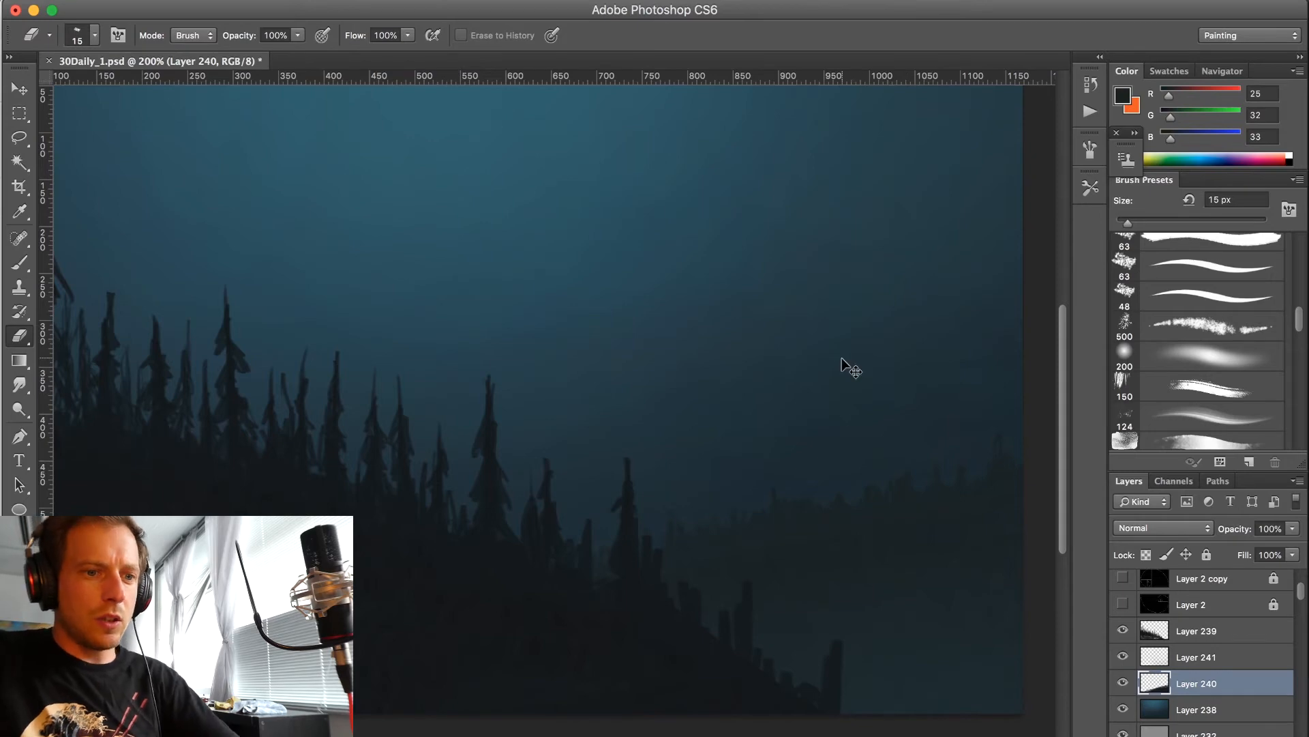
key(super+minus)
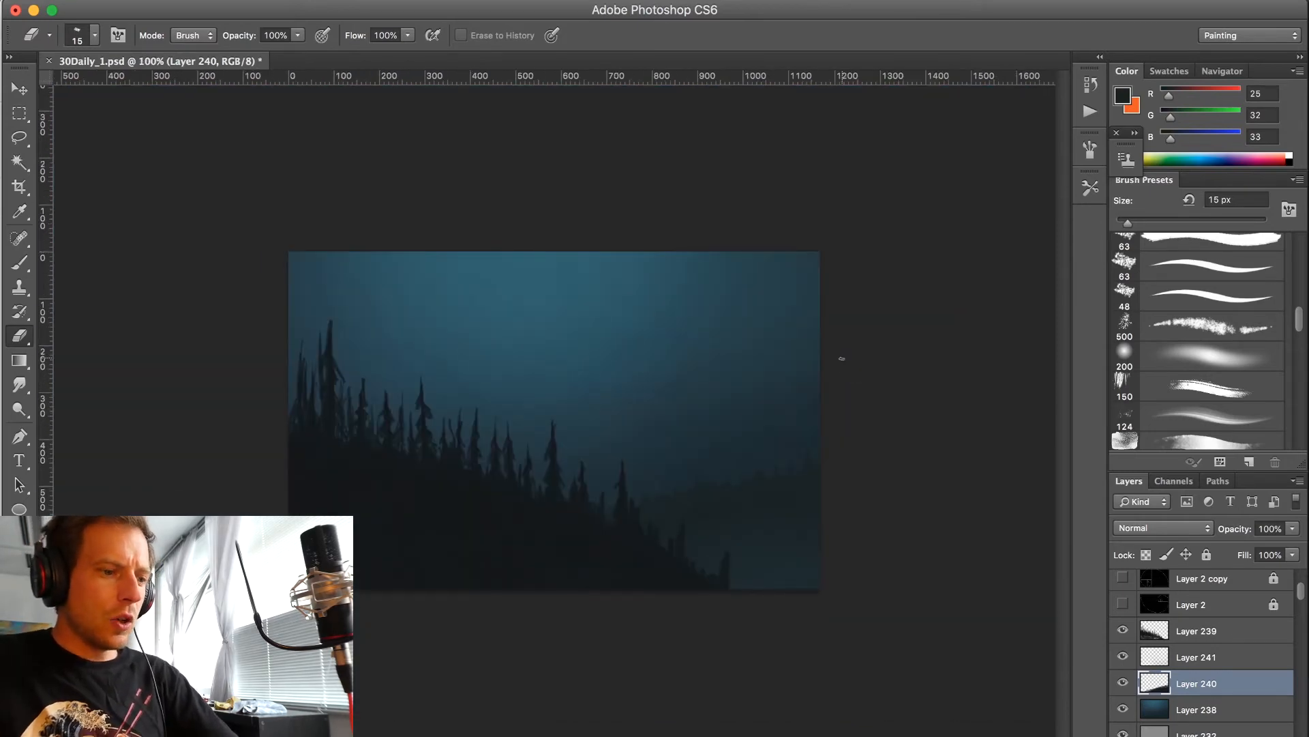
key(super+plus)
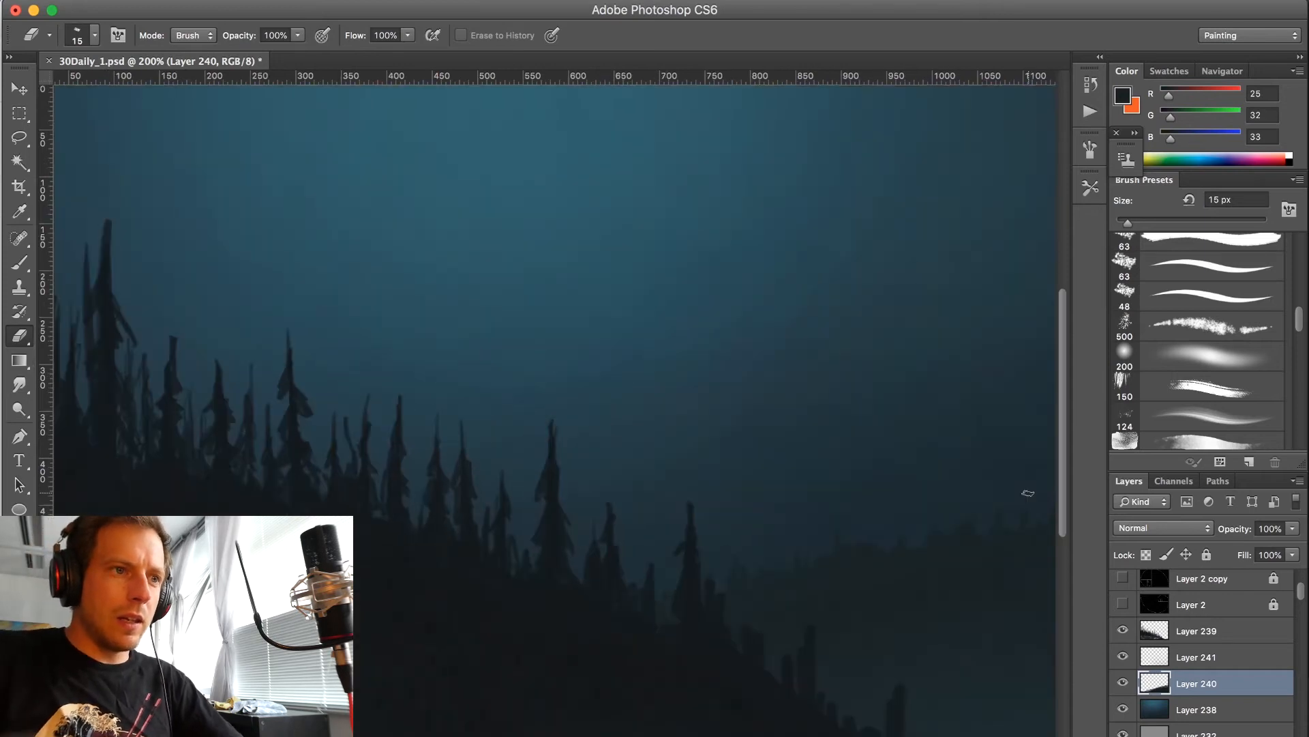
- Show the golden-ratio spiral guide in Layer 2 and add a new empty layer directly below the distant hill's layer
click(1122, 603)
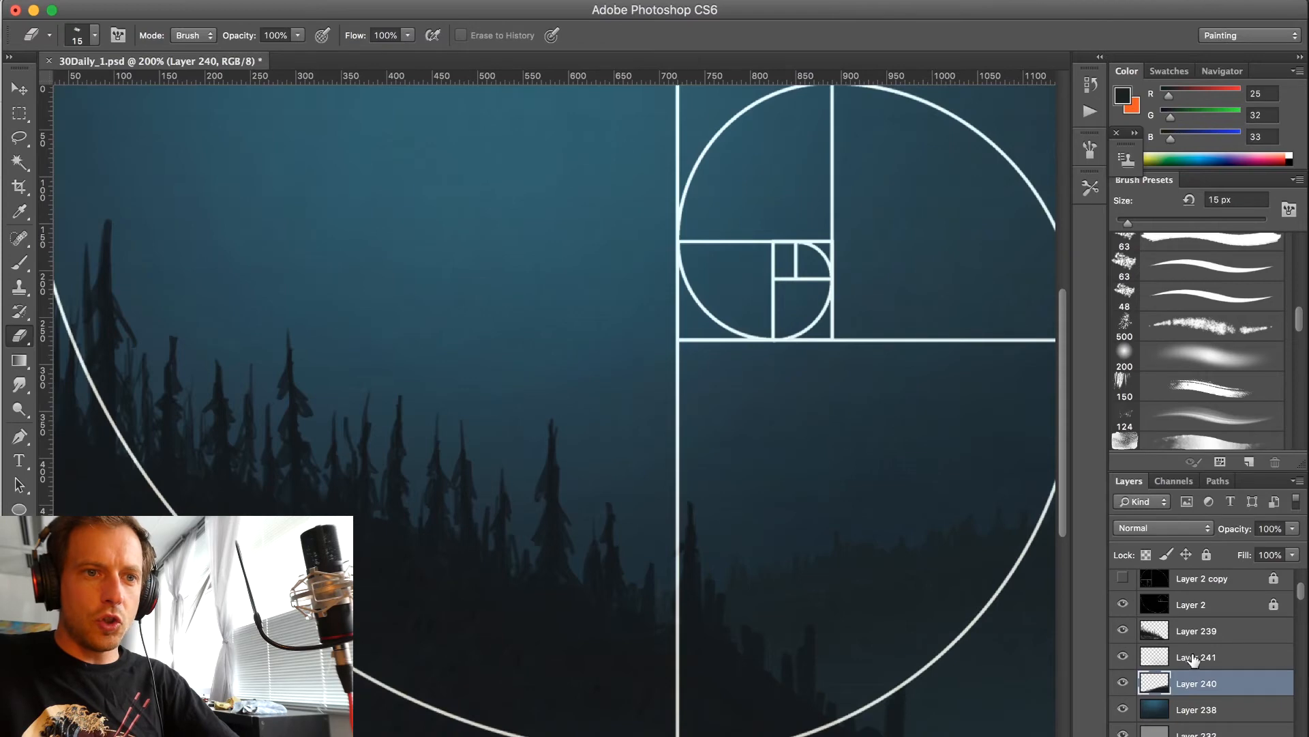
key(alt+shift+super+n)
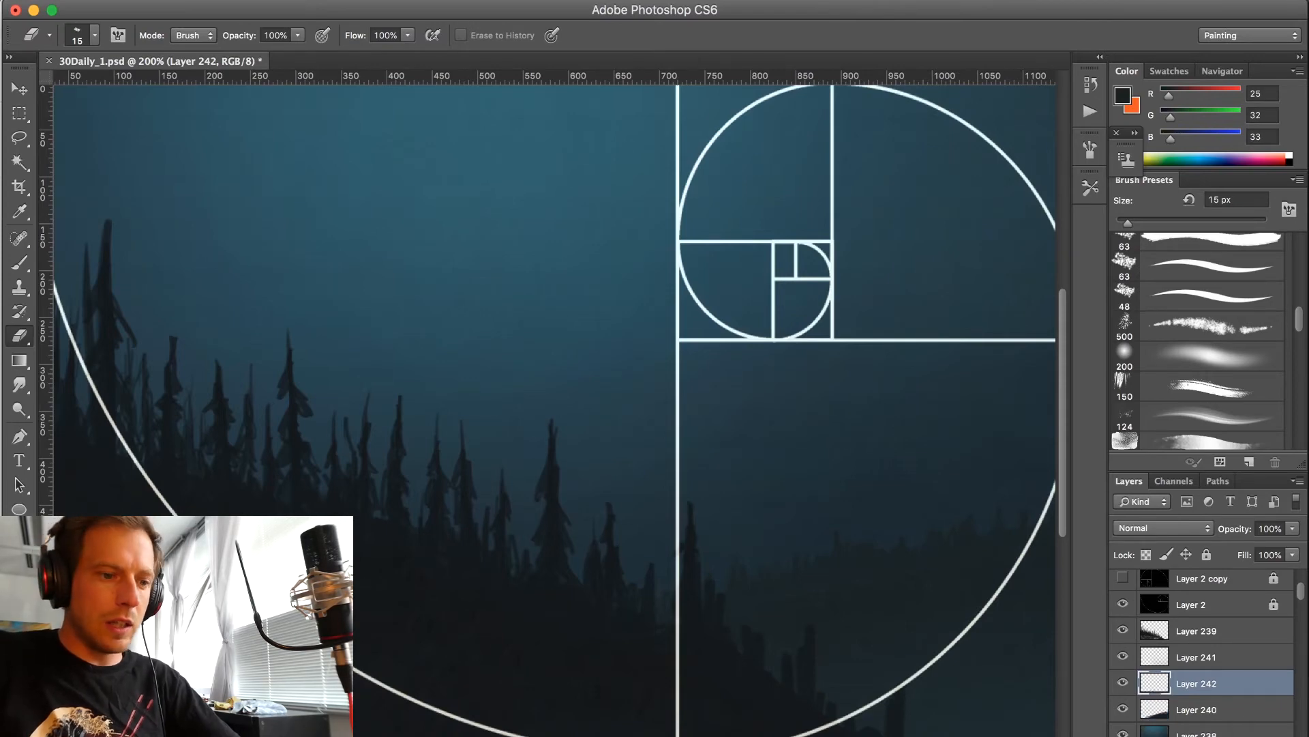
key(super+bracketleft)
- Choose the soft round brush preset and set the foreground to pale blue-white, RGB 204, 223, 226
key(b)
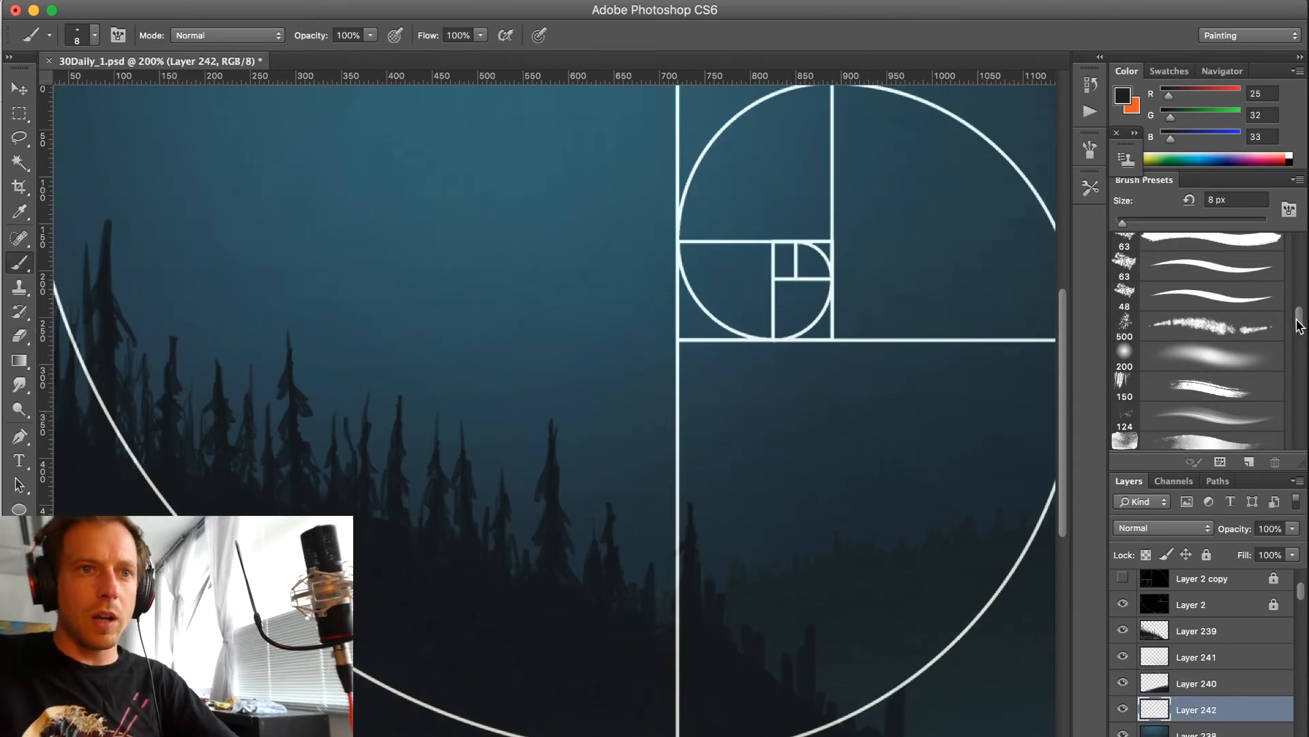
drag(1303, 324, 1295, 277)
click(1208, 376)
key(z)
drag(787, 251, 877, 219)
key(b)
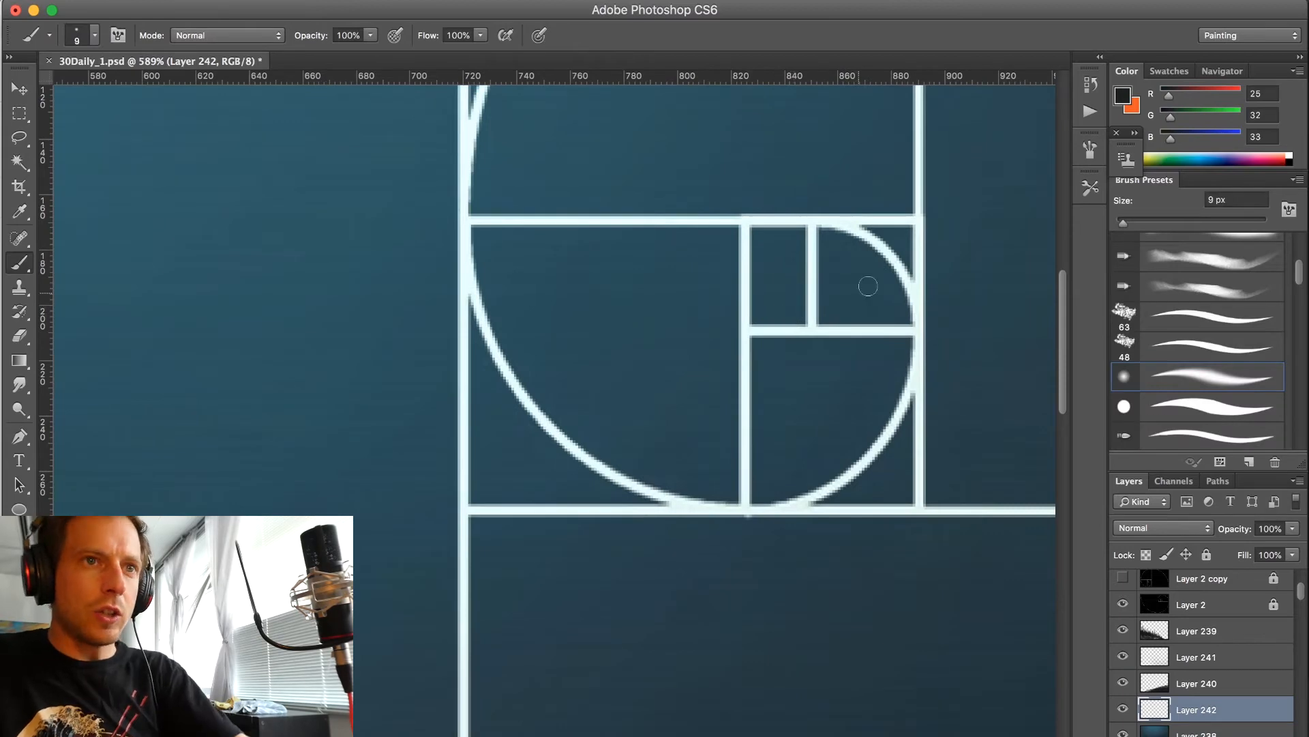
click(1124, 97)
drag(727, 234, 719, 186)
click(1094, 153)
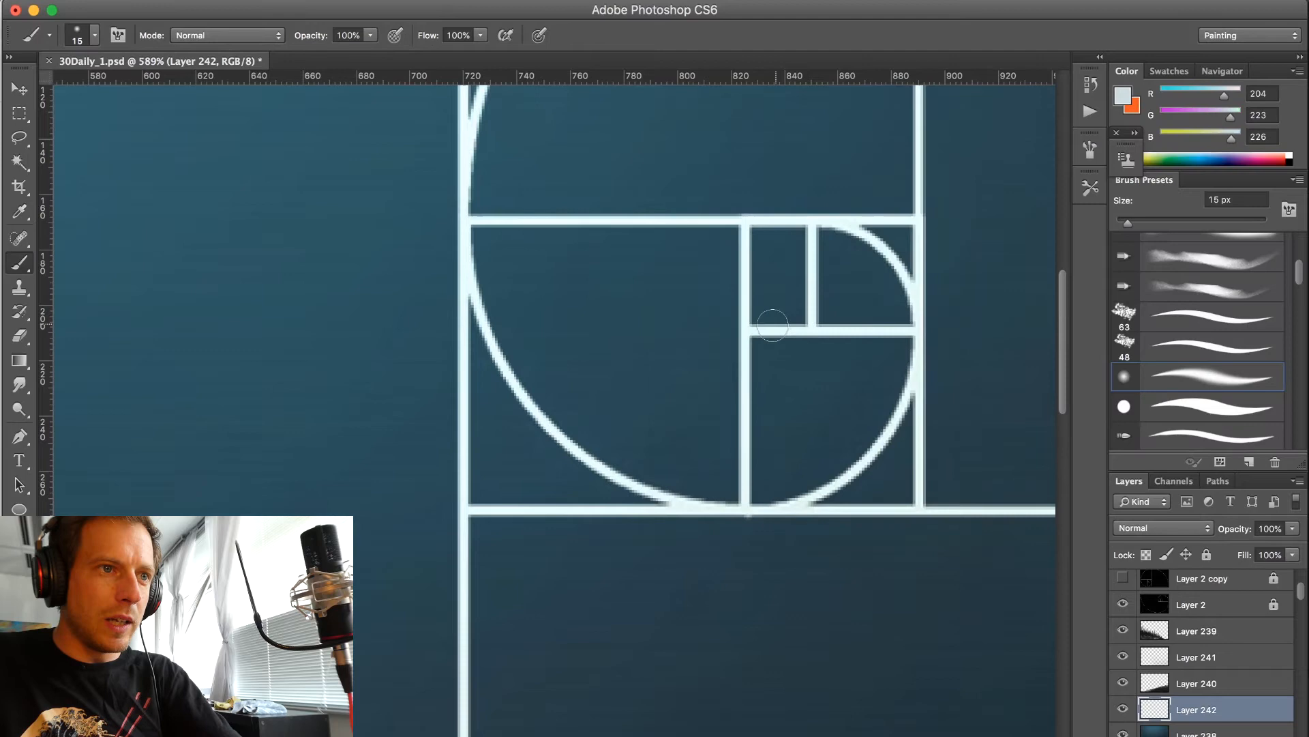
- Paint a glowing star at the spiral's focal point with the soft brush at 25 px, and hide the spiral guides
key(bracketleft)
key(bracketleft)
key(bracketleft)
click(807, 316)
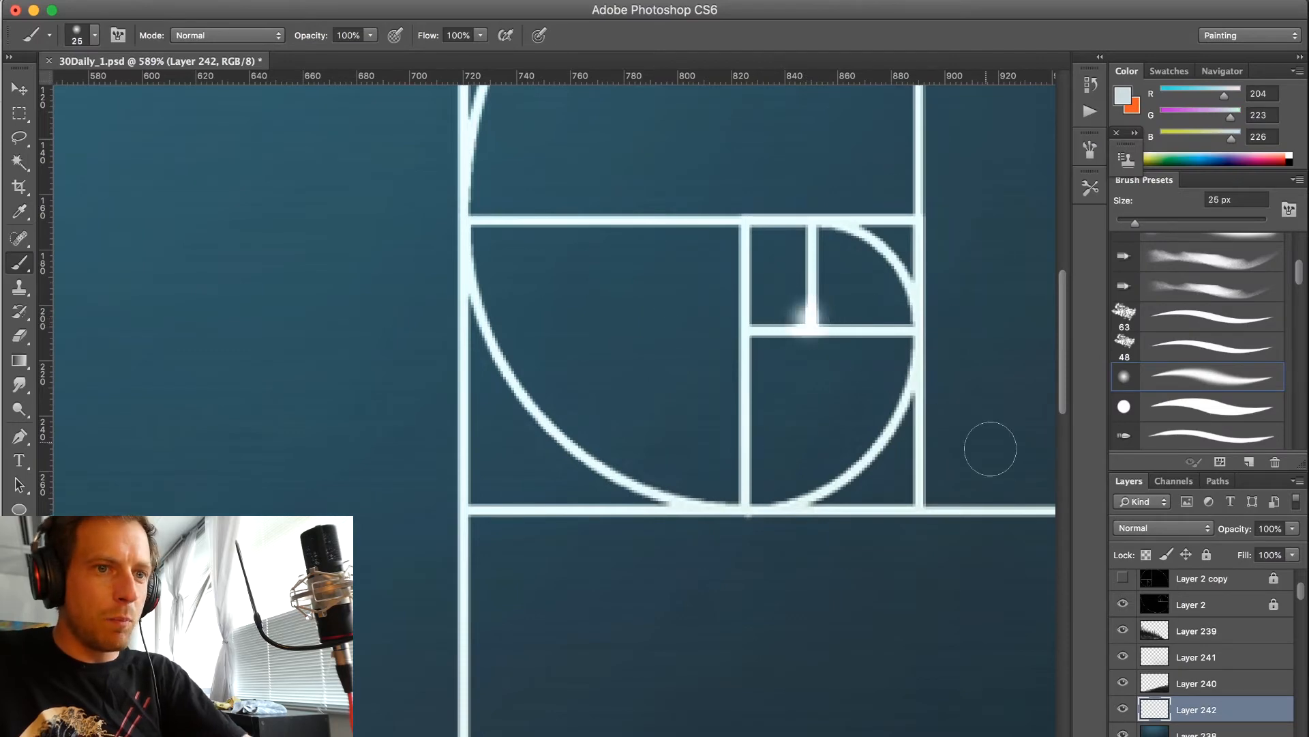
click(1124, 578)
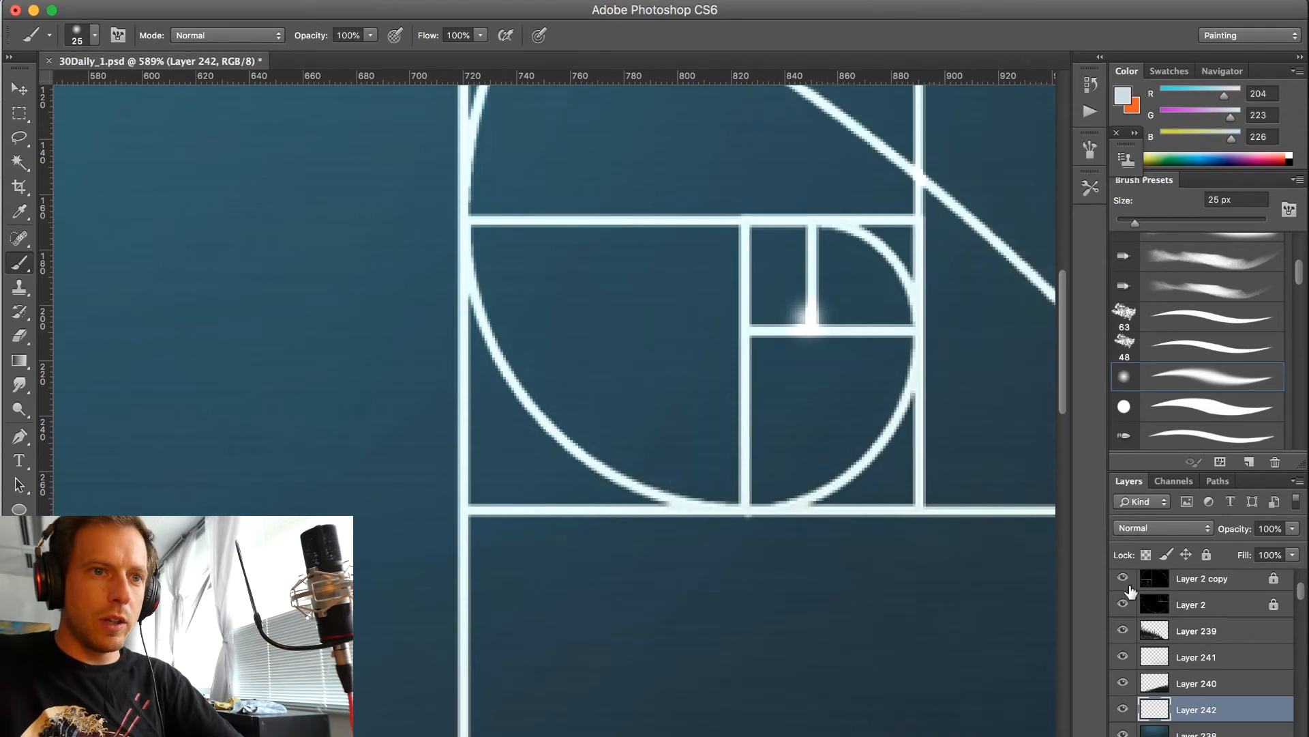
click(1124, 579)
click(1121, 604)
key(super+1)
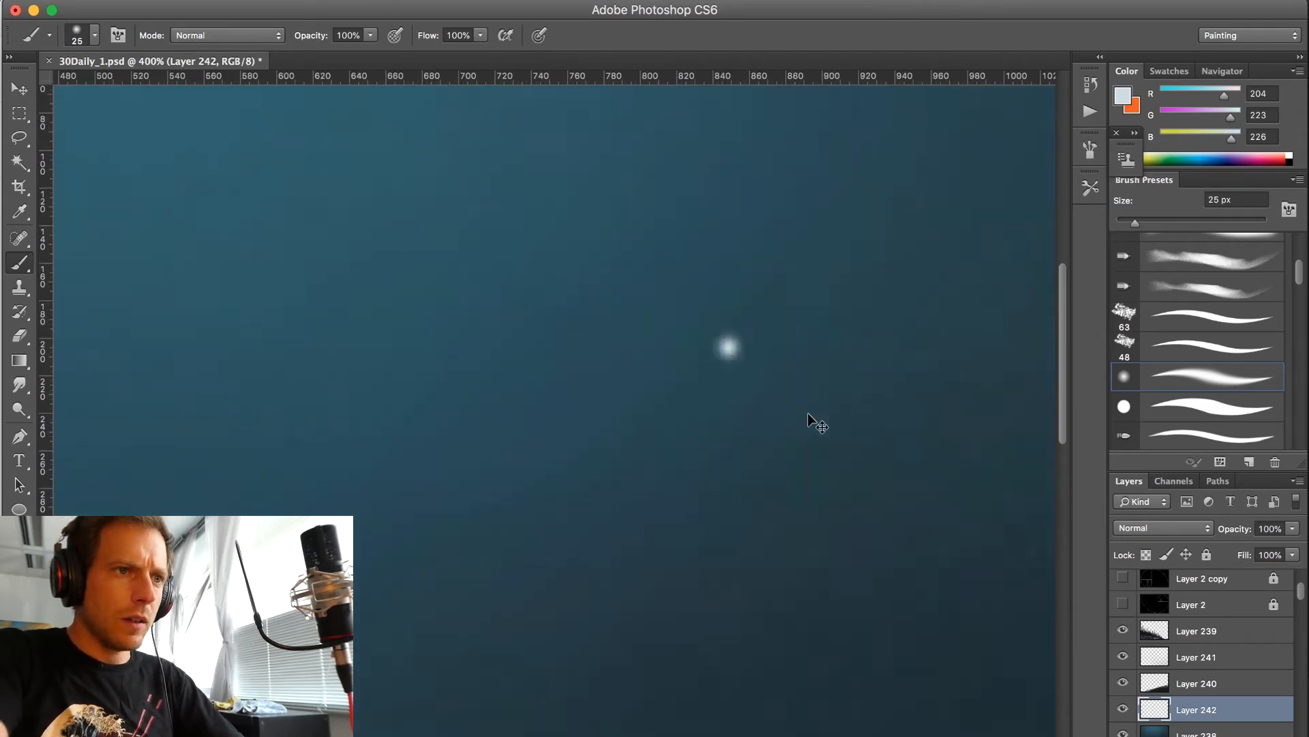
- Enlarge the glowing star by stamping over it with the soft brush at 35 px
key(super+space)
mouse_move(684, 343)
mouse_down()
mouse_move(872, 262)
mouse_move(818, 293)
mouse_up()
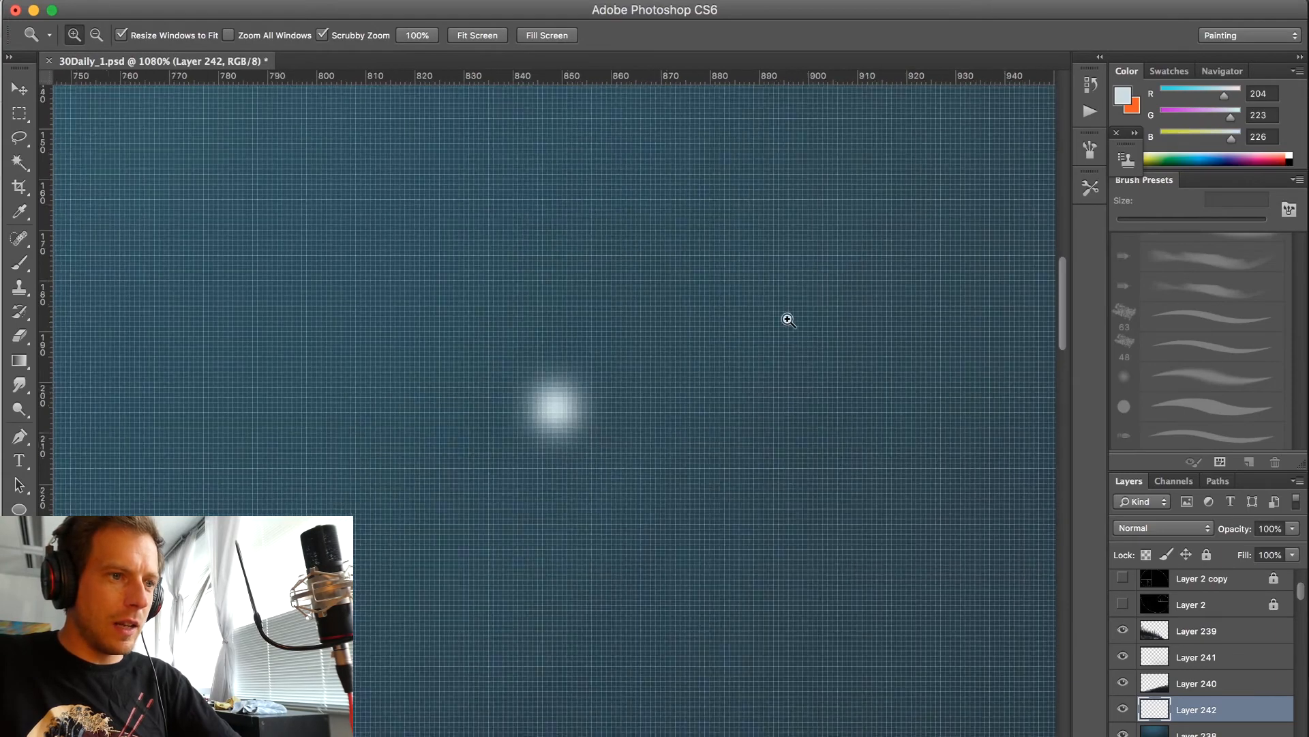
key(bracketleft)
key(bracketleft)
key(bracketleft)
click(558, 406)
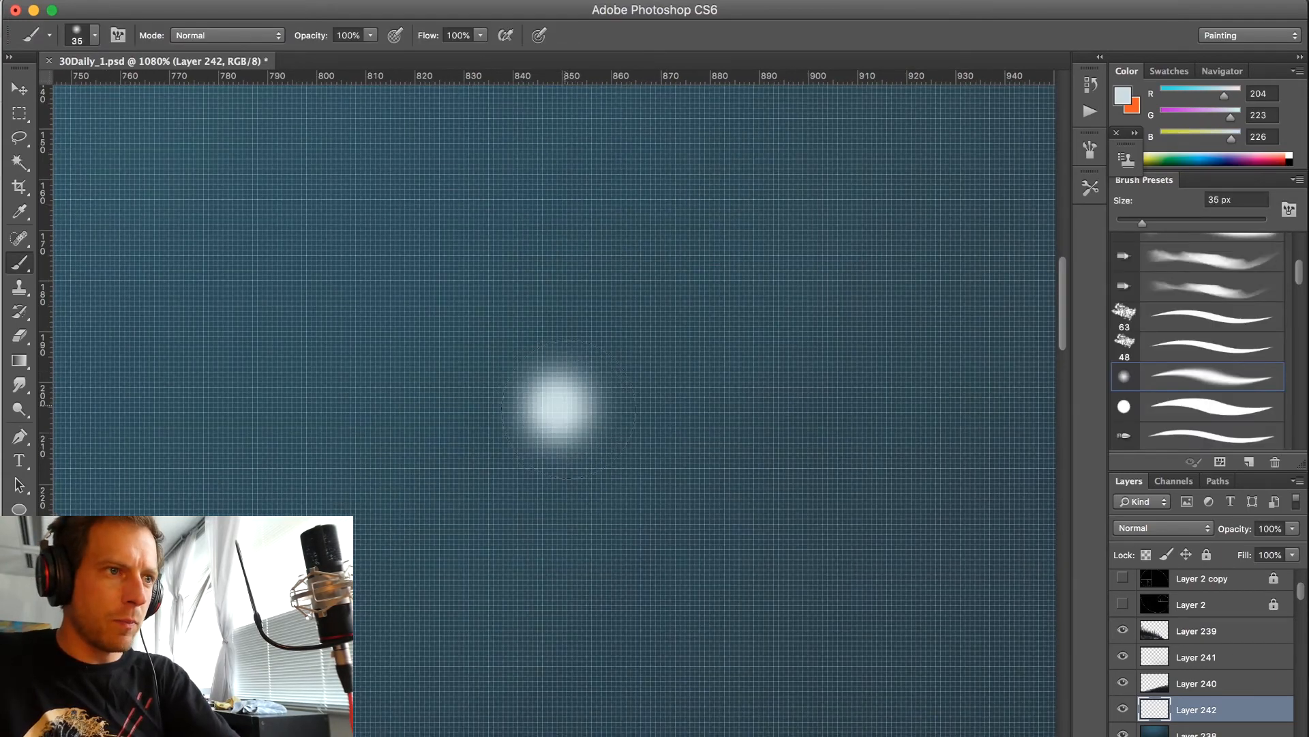
- Dot two small stars to the left of the glowing star with the 3 px soft brush, plus a tinier one between them
key(bracketleft)
key(bracketleft)
key(bracketleft)
key(bracketleft)
key(bracketleft)
key(bracketleft)
key(bracketleft)
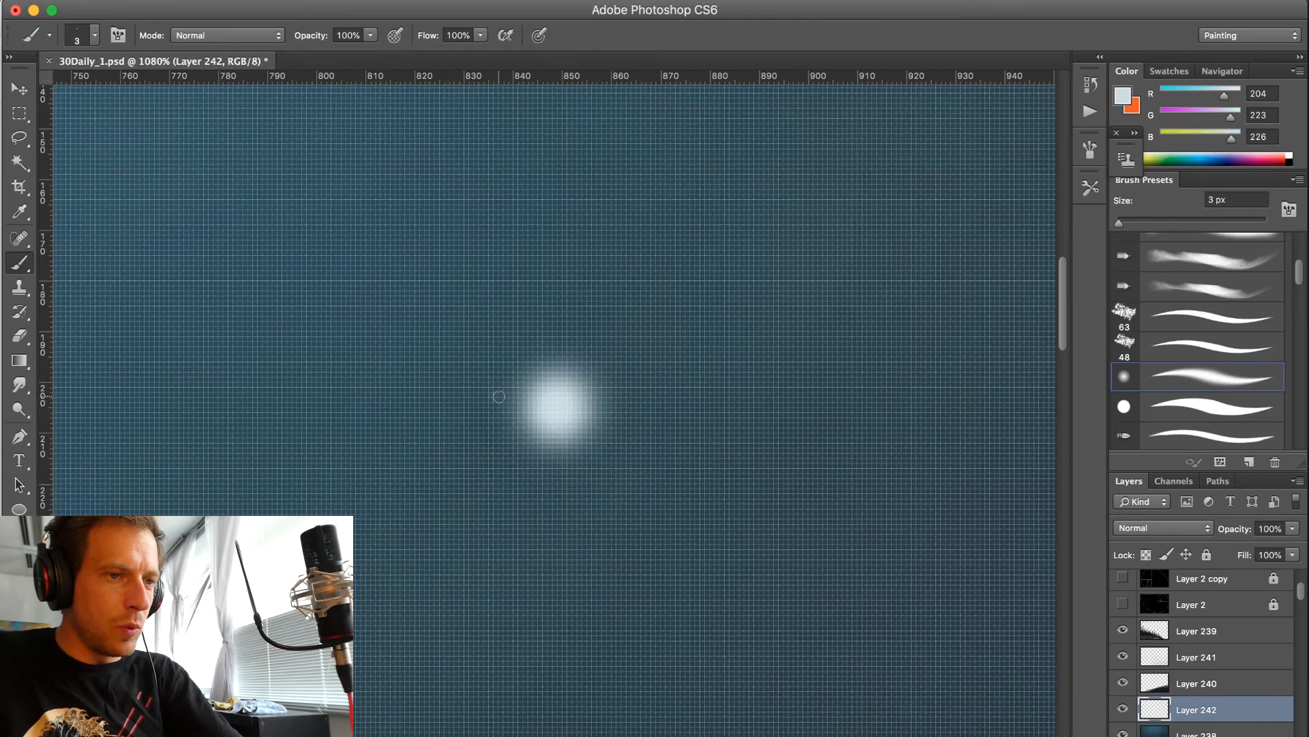
click(493, 394)
click(493, 394)
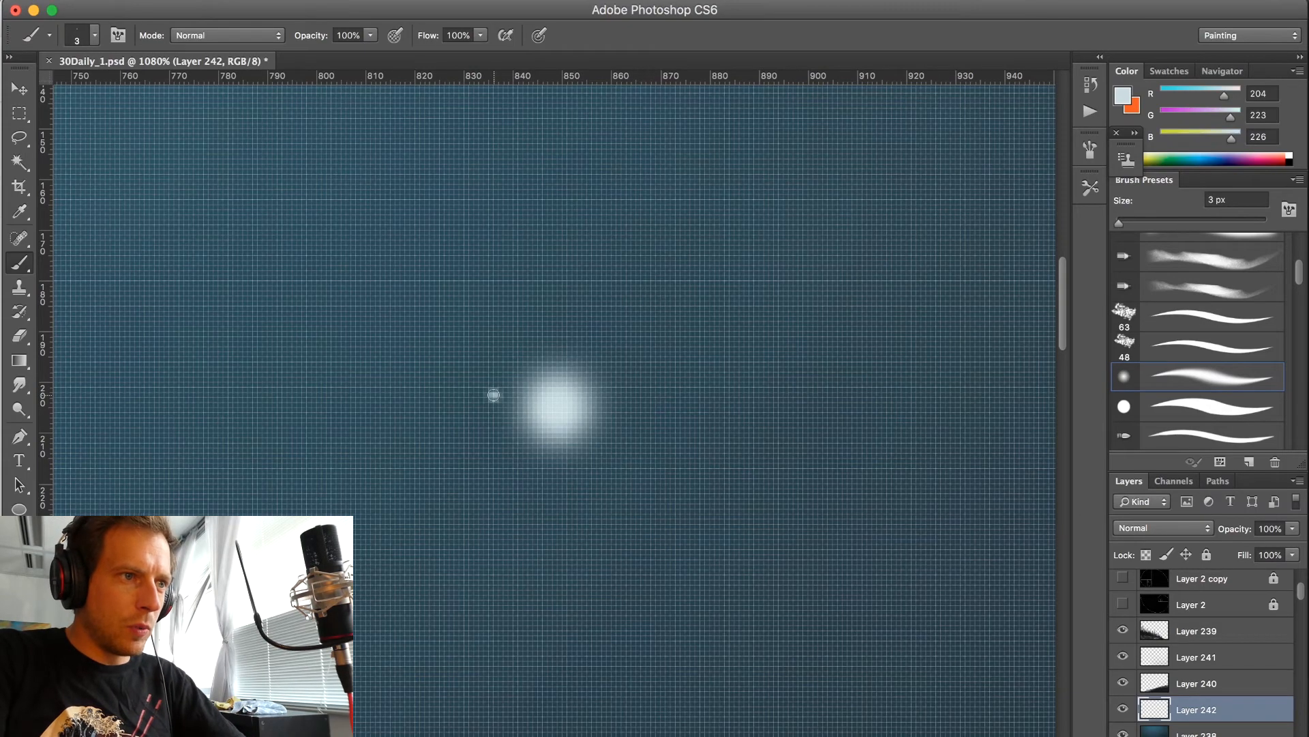
click(432, 379)
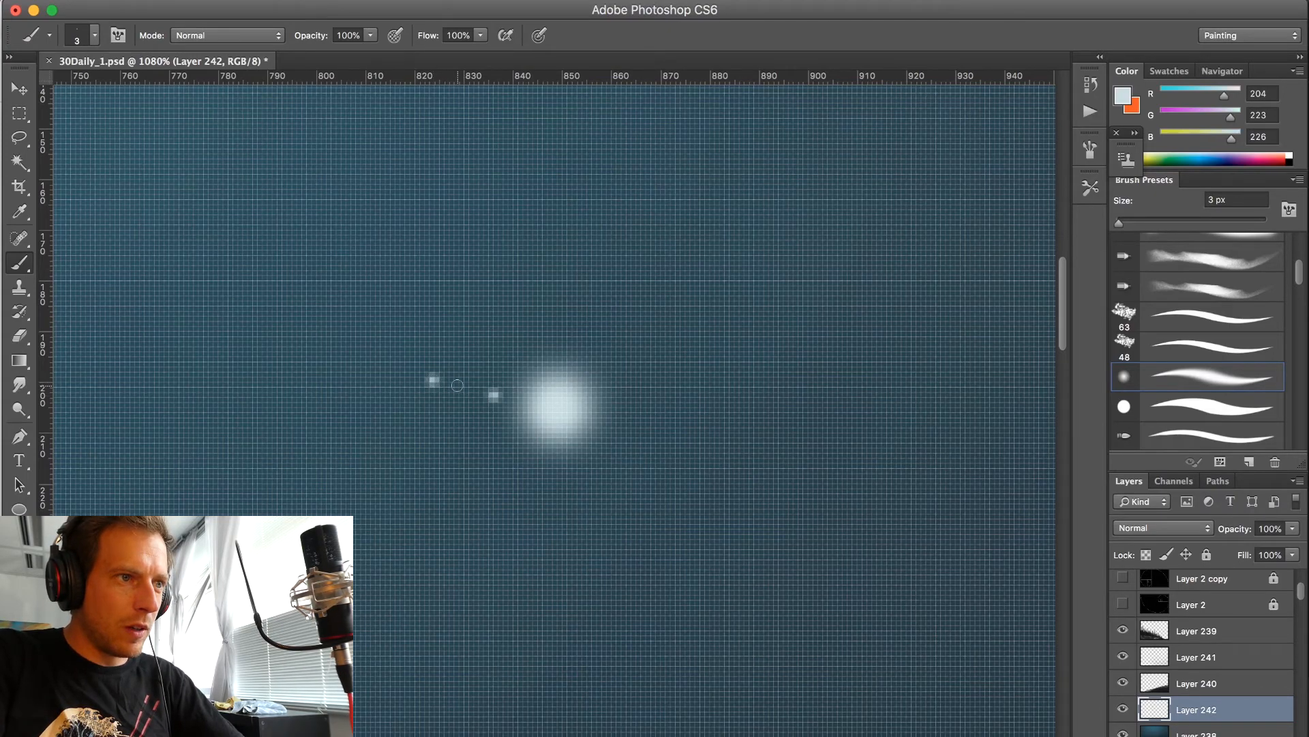
key(bracketleft)
key(bracketleft)
- Dot a 6 px star to the lower right of the glowing star and a faint 1 px star just beyond it
key(bracketright)
key(bracketright)
key(bracketright)
key(bracketright)
key(bracketright)
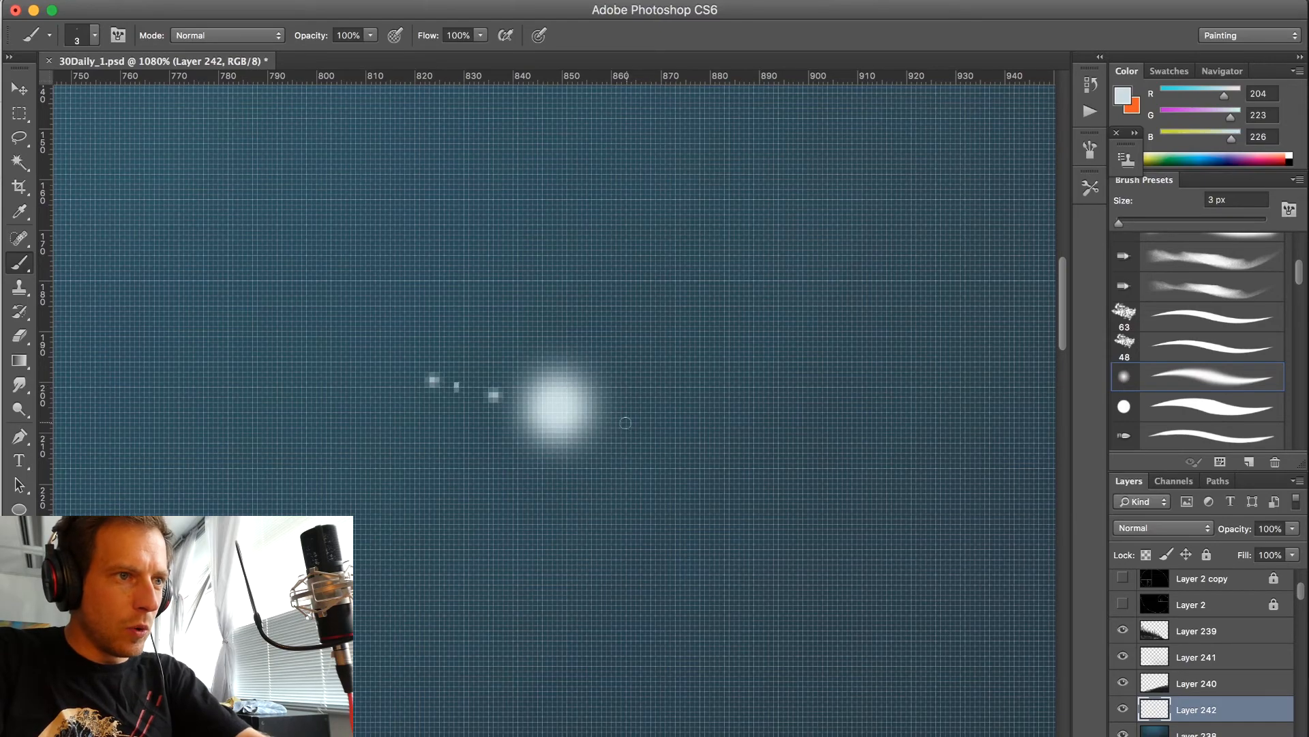
click(639, 432)
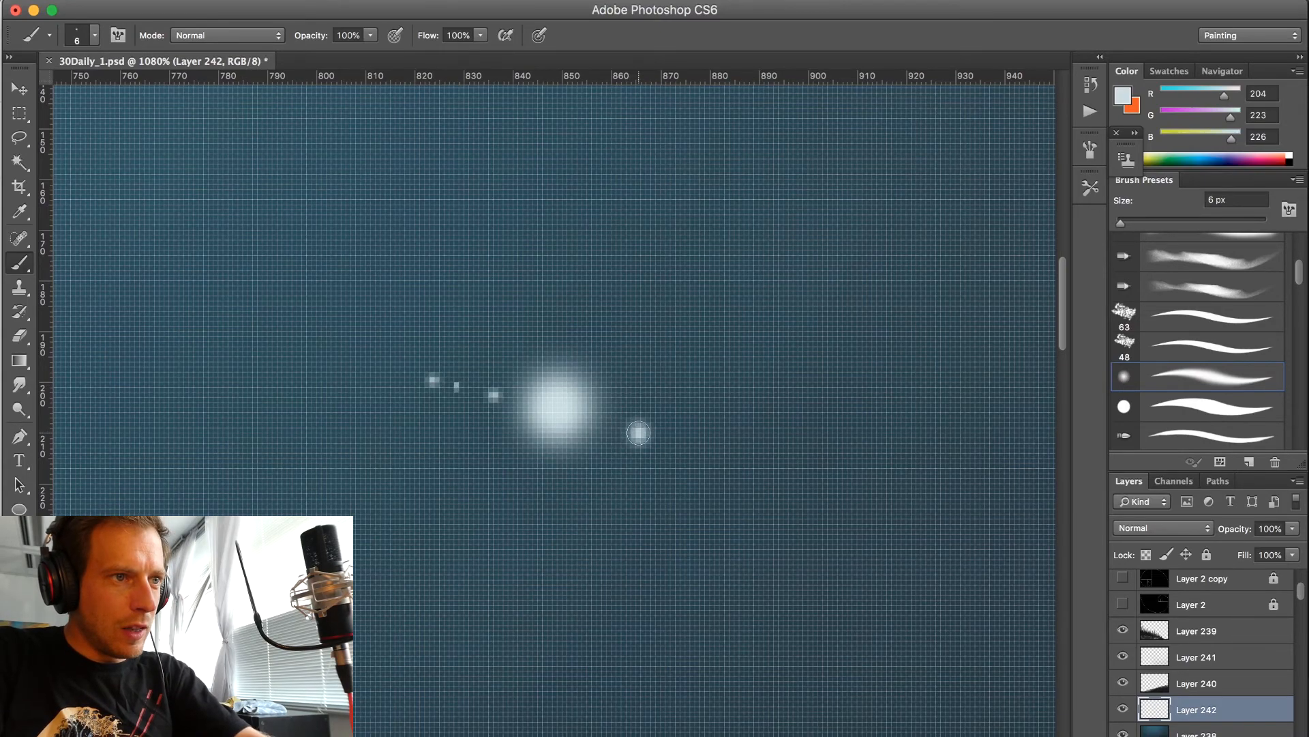
key(bracketleft)
key(bracketleft)
key(bracketleft)
key(bracketleft)
key(bracketleft)
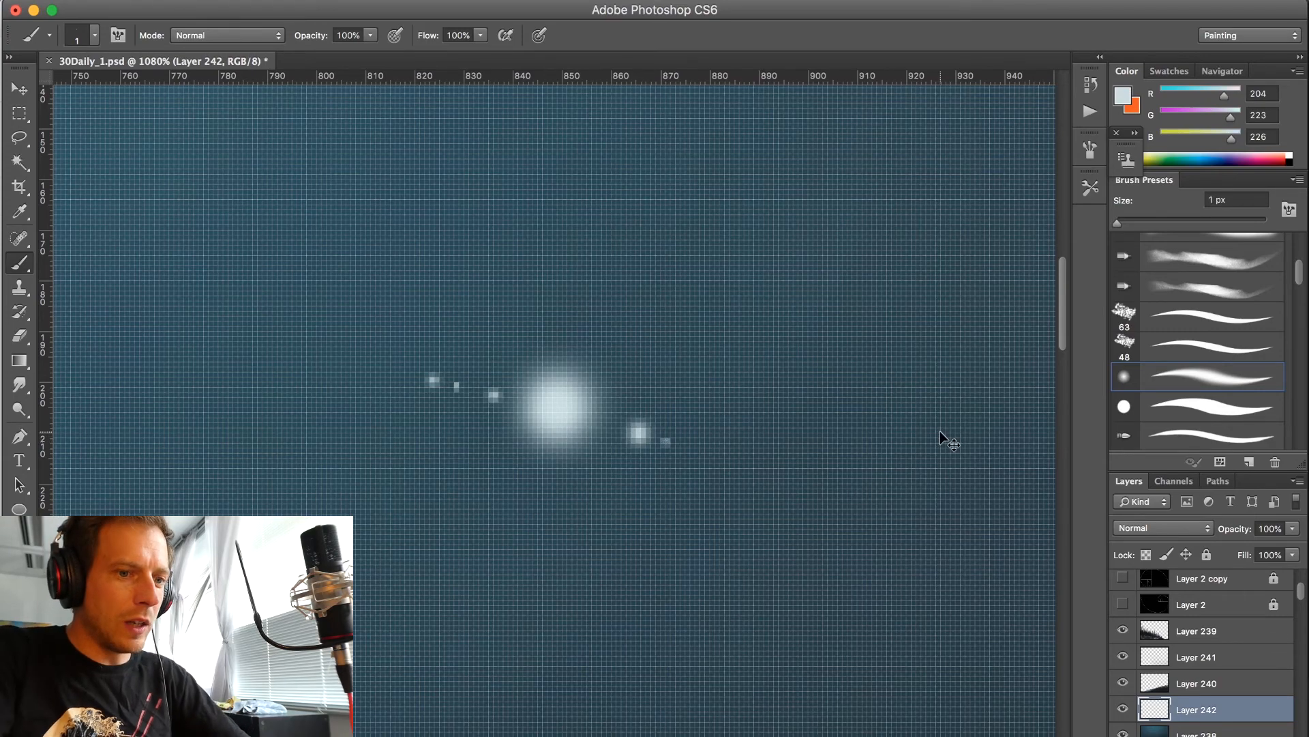
- Examine the star cluster's size and placement within the whole composition at different magnifications
key(ctrl+minus)
key(ctrl+minus)
key(ctrl+minus)
key(ctrl+minus)
key(ctrl+minus)
key(ctrl+minus)
key(ctrl+minus)
key(ctrl+minus)
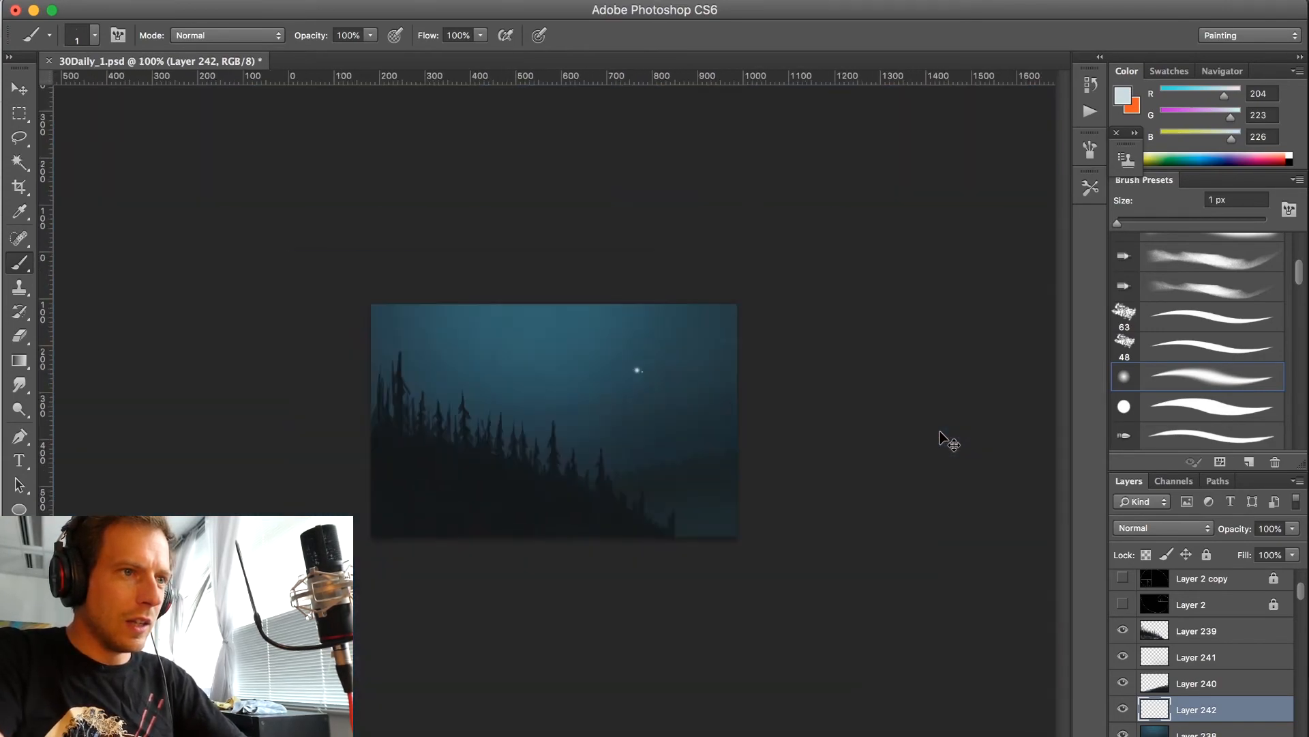
key(ctrl+plus)
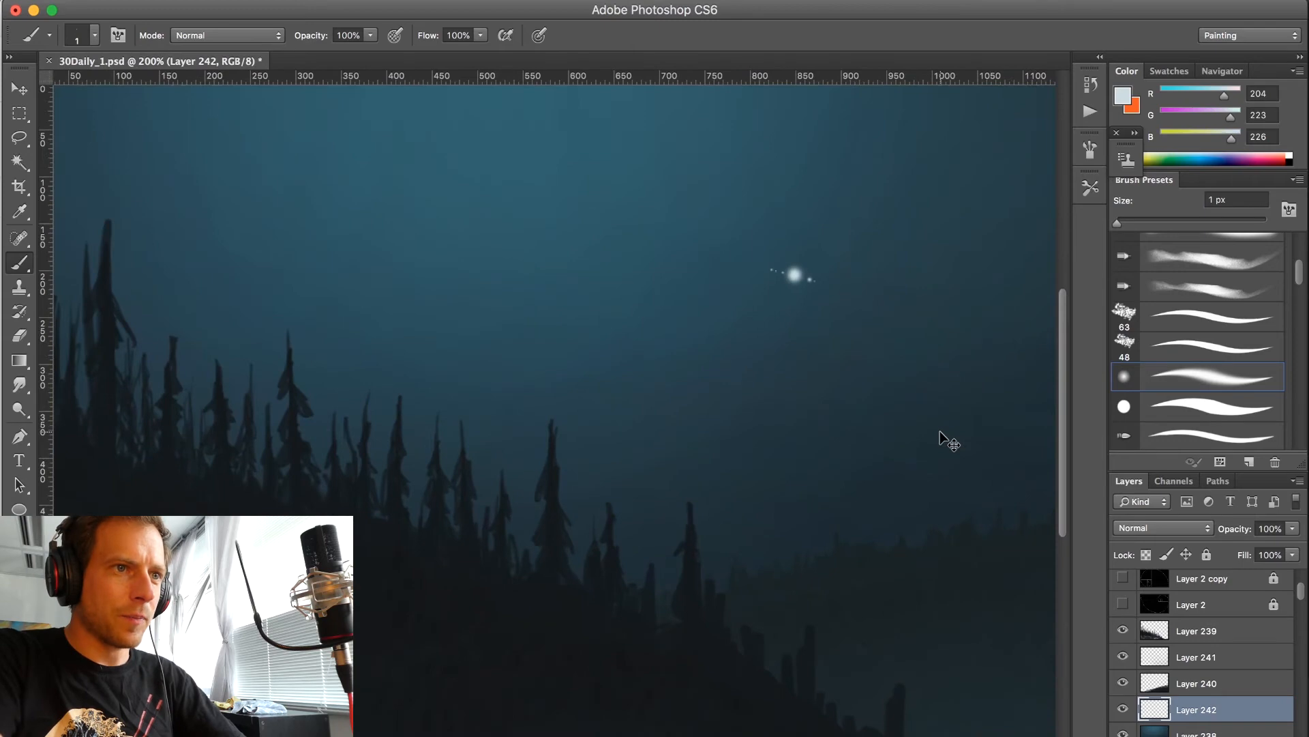
key(ctrl+minus)
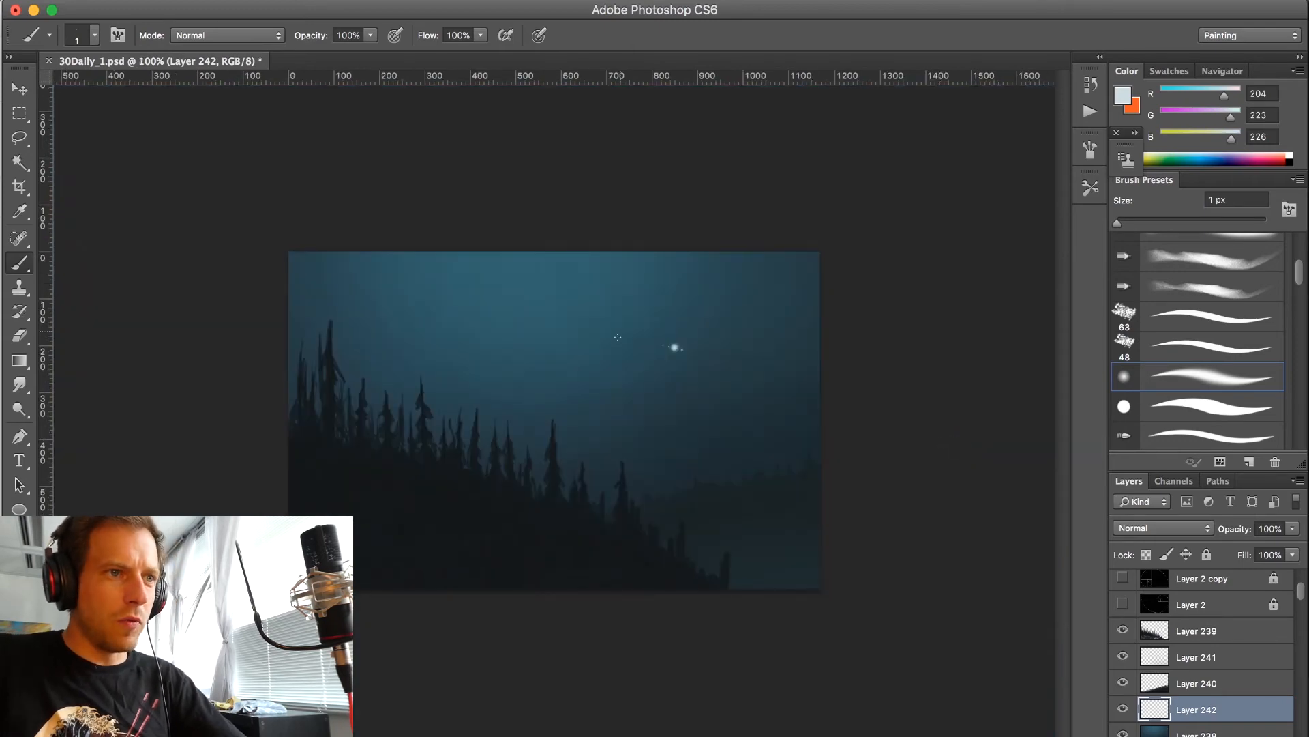
- Set up the Eraser with the third round brush preset at 20 px and 10% opacity for the glowing star
key(z)
mouse_move(677, 346)
mouse_down()
mouse_move(797, 288)
mouse_move(739, 300)
mouse_move(719, 337)
mouse_up()
key(b)
key(super+minus)
key(super+minus)
key(super+plus)
key(z)
drag(690, 349, 774, 319)
key(e)
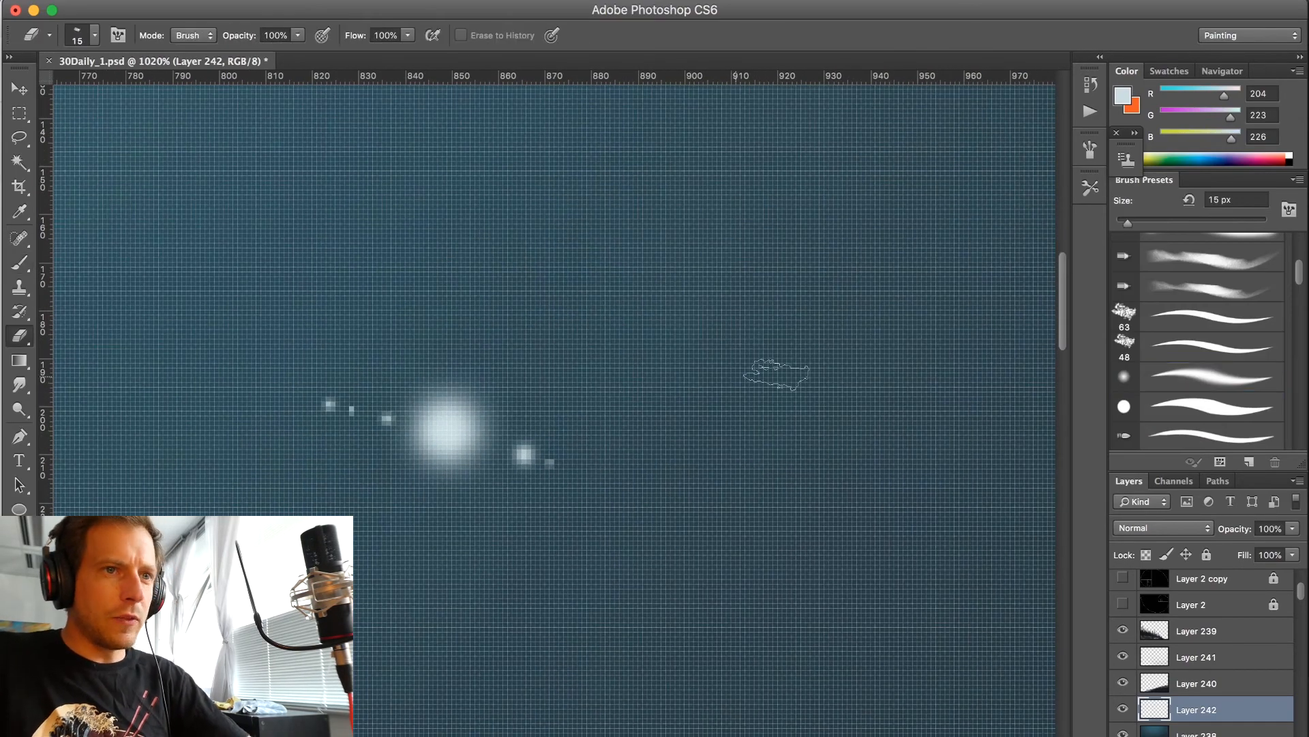
scroll(1294, 252, down, 5)
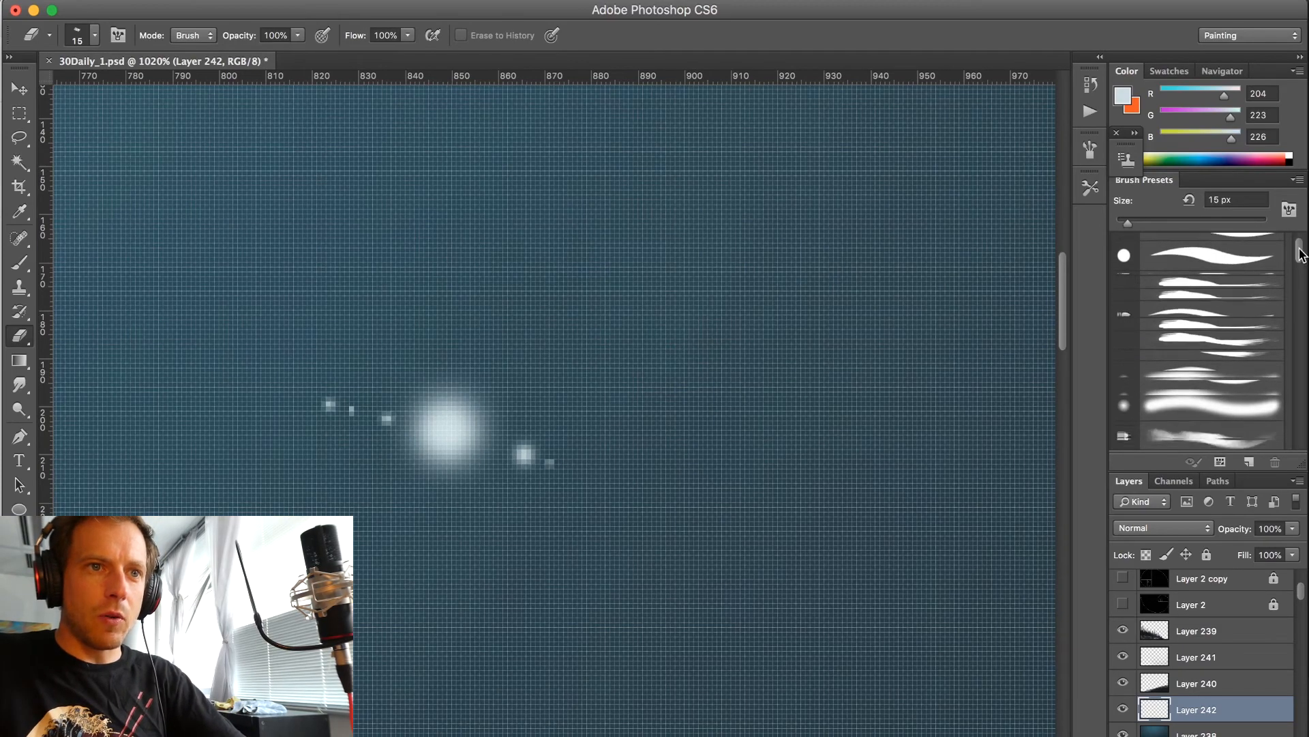
scroll(1295, 248, up, 1)
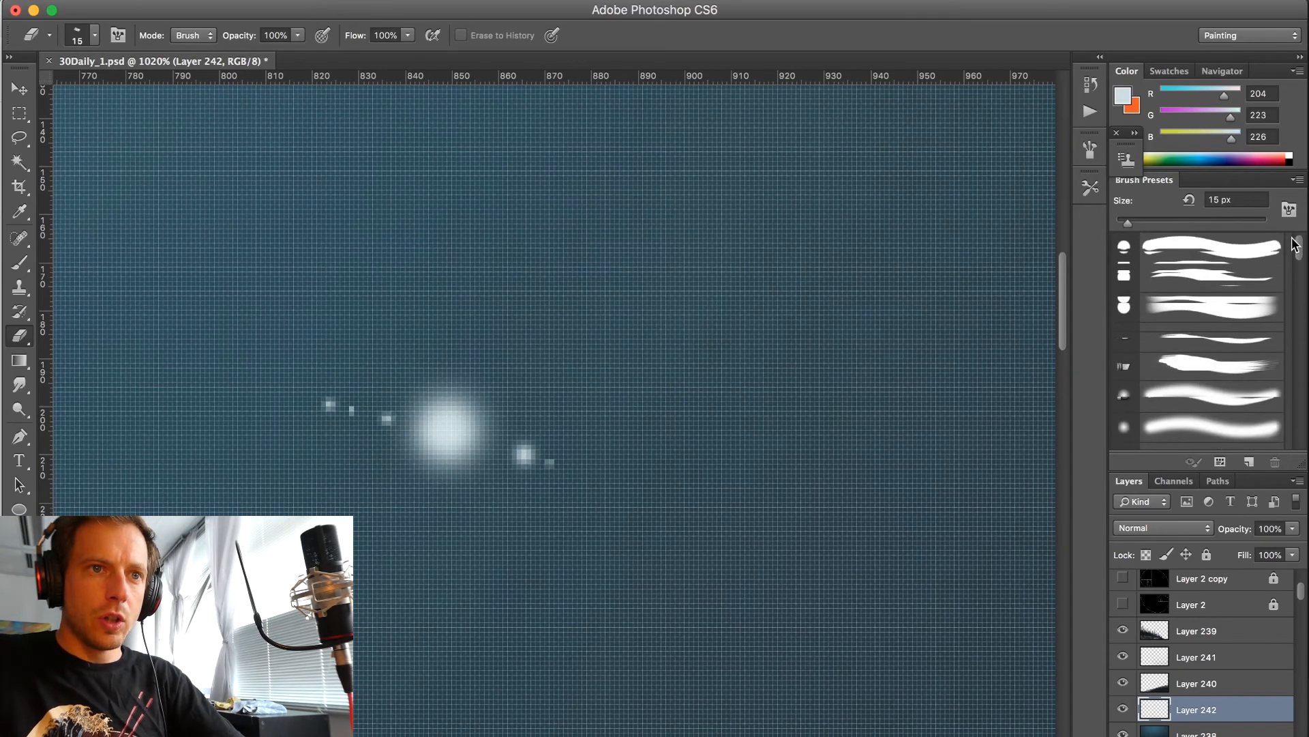
click(1212, 311)
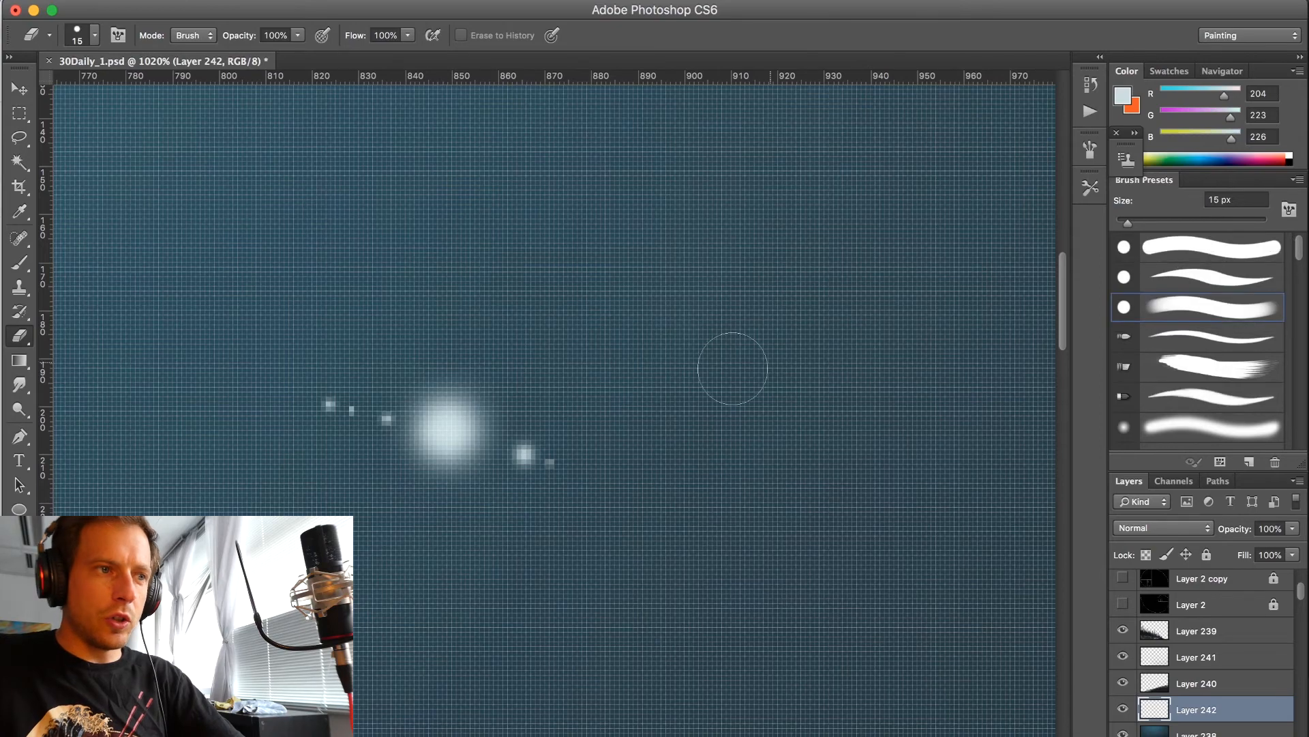
key(bracketright)
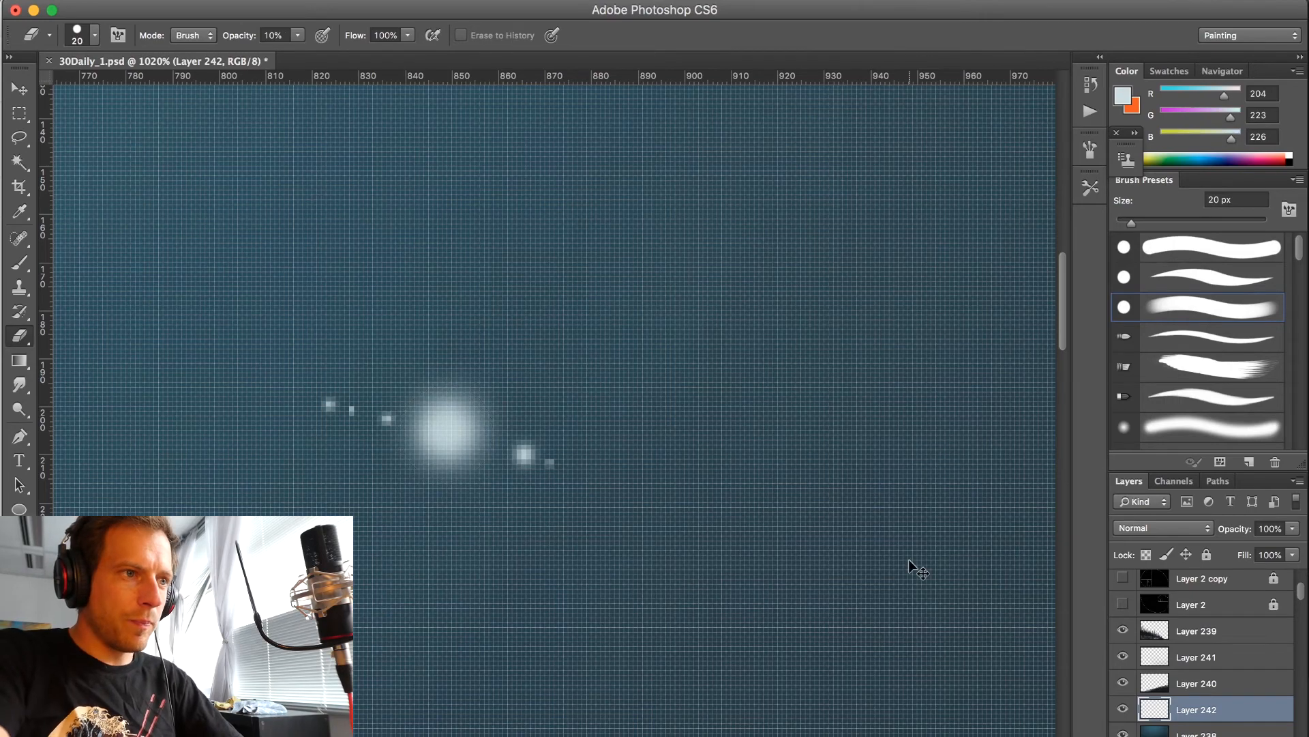
- Soften the core of the glowing star with light dabs of the Eraser at 8 px and 10% opacity
key(super+minus)
key(super+minus)
key(super+minus)
key(super+minus)
key(super+minus)
key(super+minus)
key(super+minus)
key(super+minus)
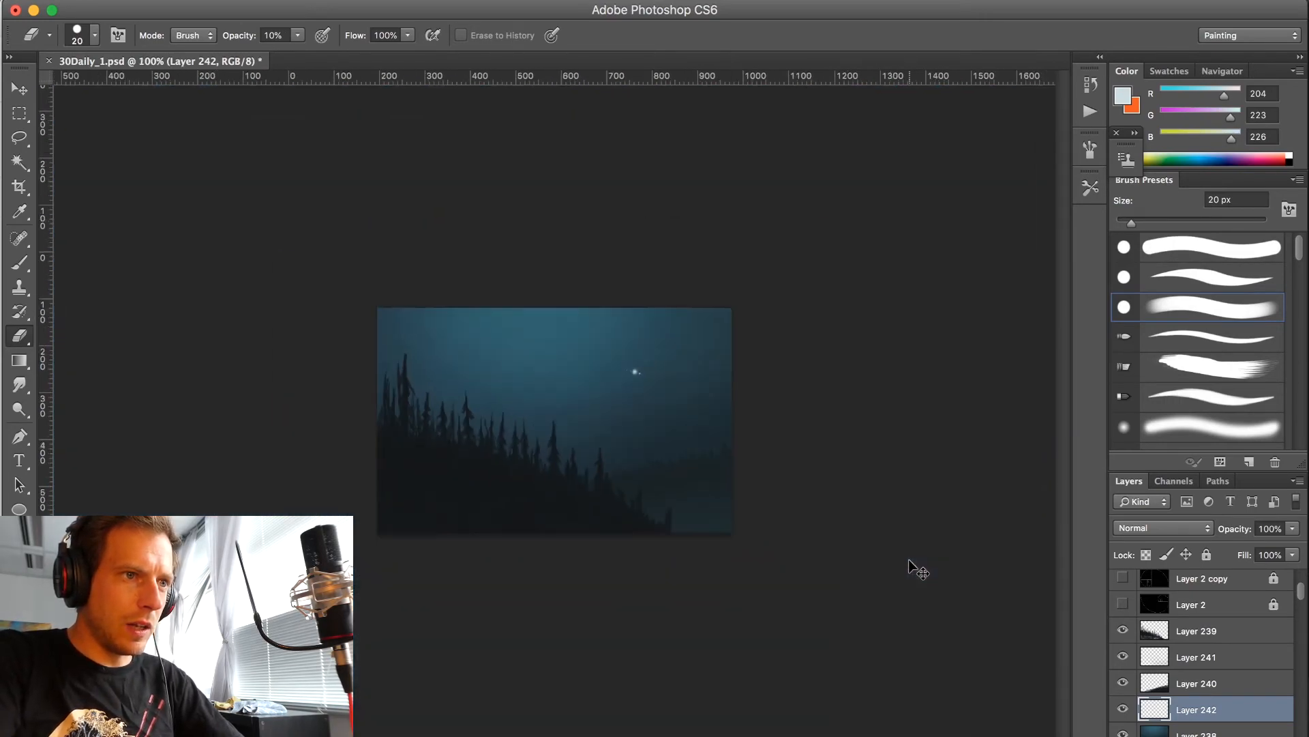
drag(637, 369, 851, 253)
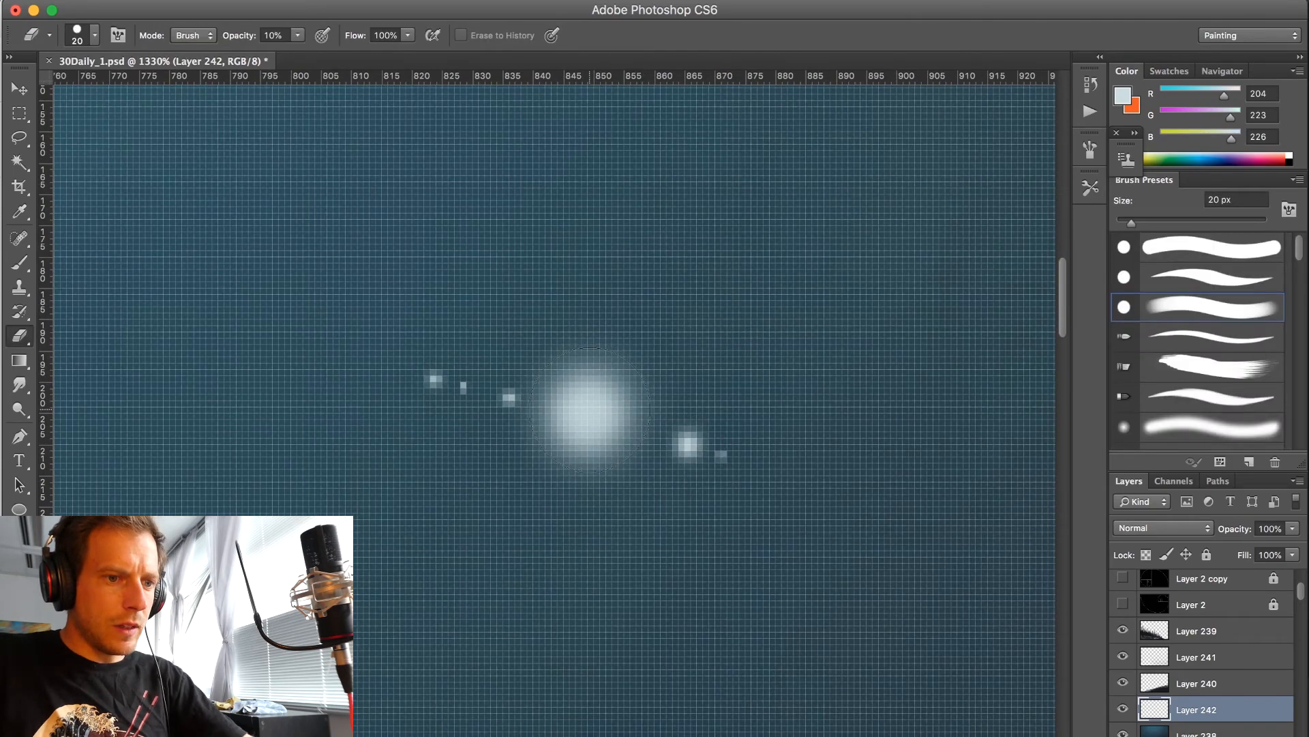
key(bracketleft)
key(bracketleft)
key(bracketleft)
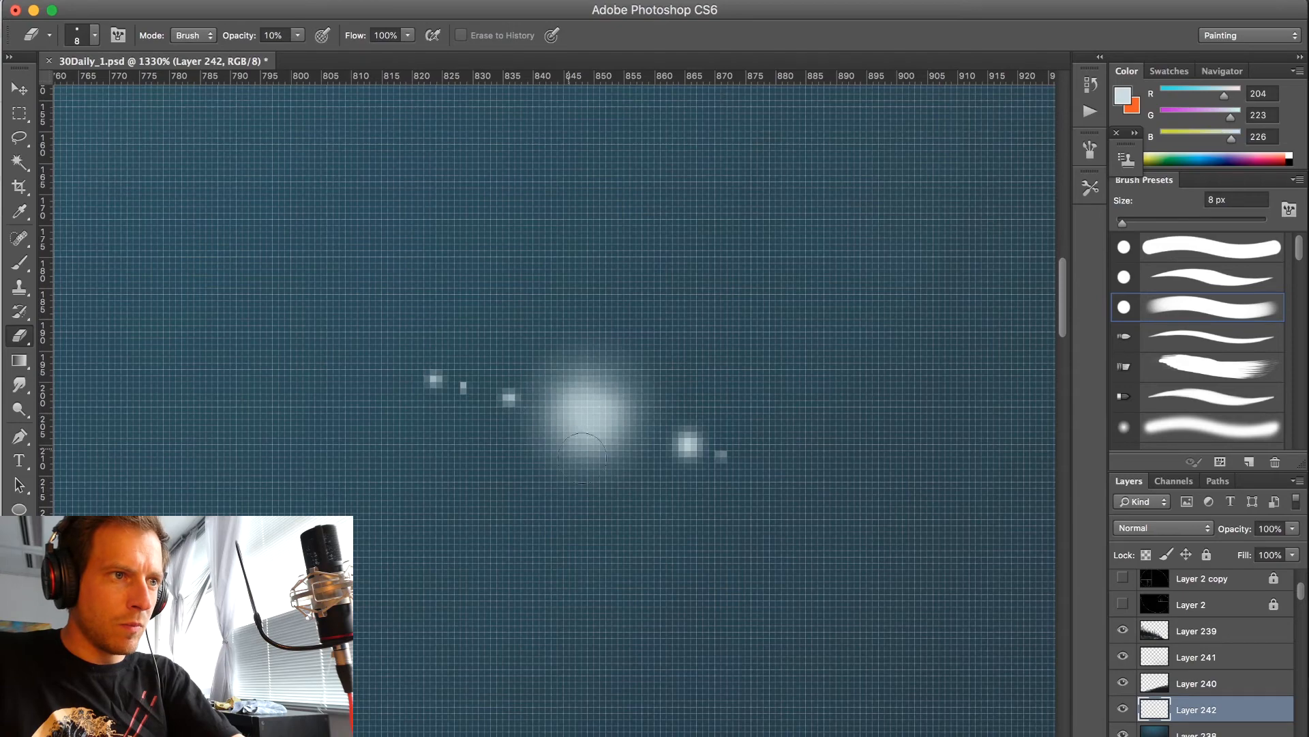
click(595, 417)
click(585, 418)
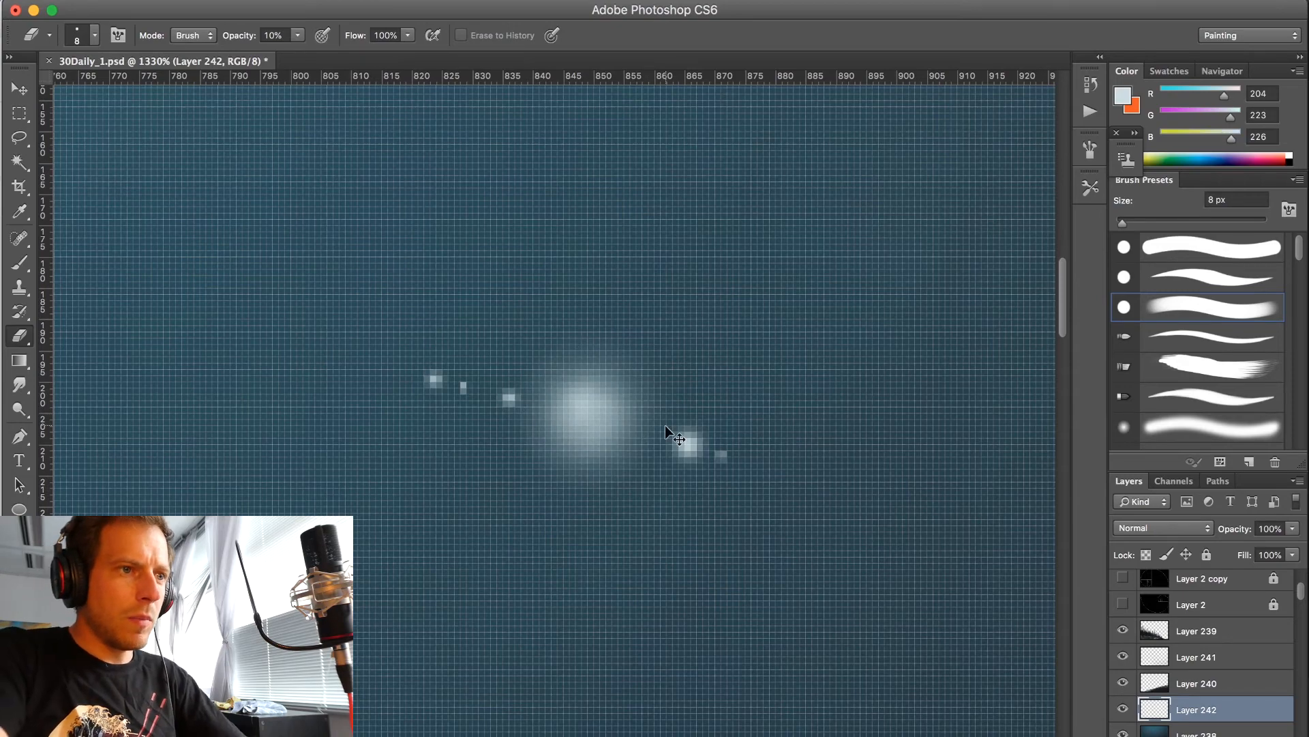
- Examine how the softened star reads within the whole composition
key(super+minus)
key(super+minus)
key(super+minus)
key(super+minus)
key(super+minus)
key(super+minus)
key(super+minus)
key(super+minus)
key(super+minus)
key(super+minus)
key(super+minus)
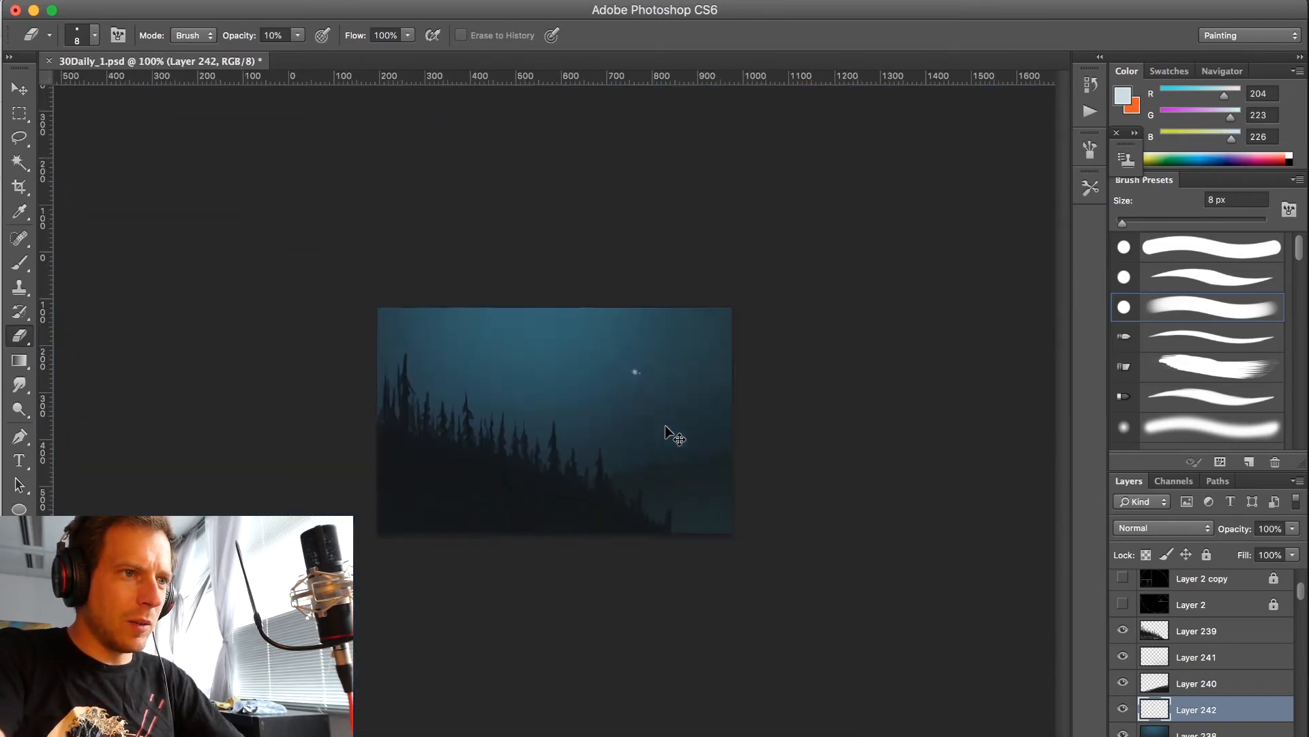
- Fade the upper and lower edges of the star's glow with short 8 px Eraser strokes at 10% opacity
key(z)
drag(620, 360, 848, 247)
key(e)
drag(738, 418, 725, 475)
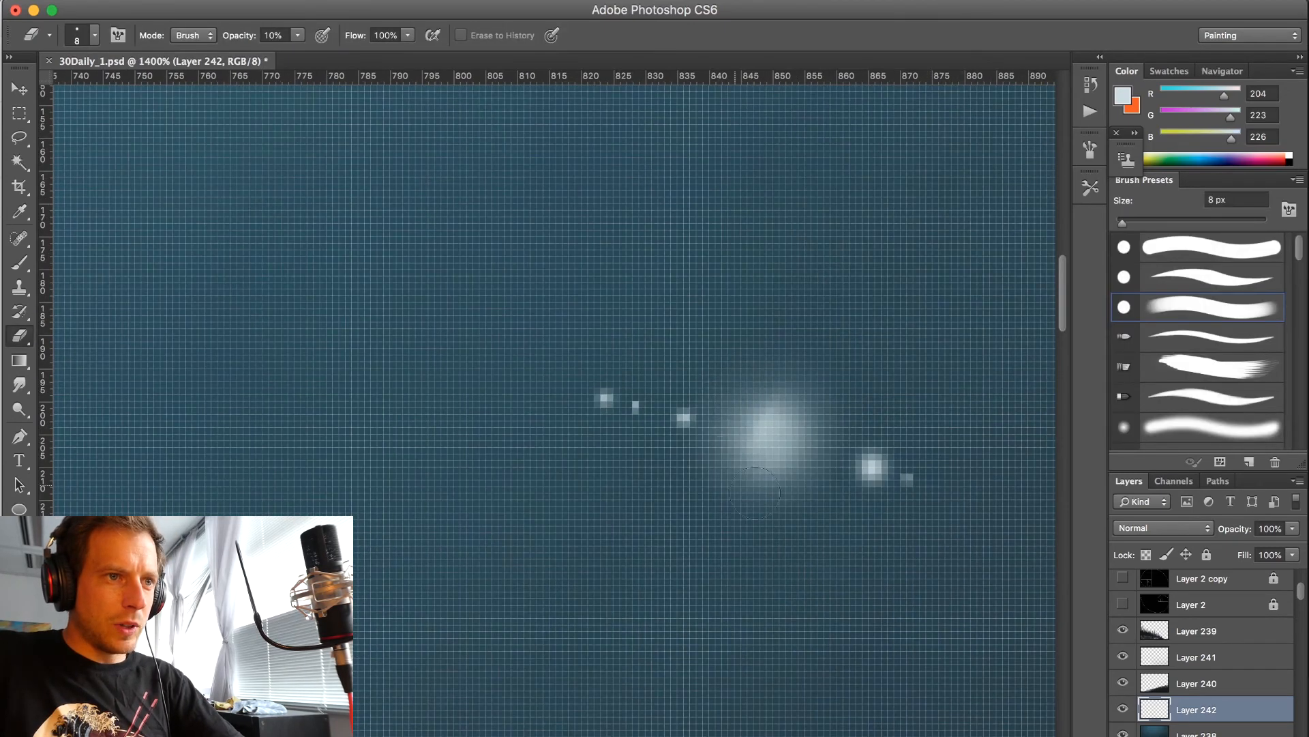
drag(785, 345, 761, 373)
drag(747, 482, 764, 461)
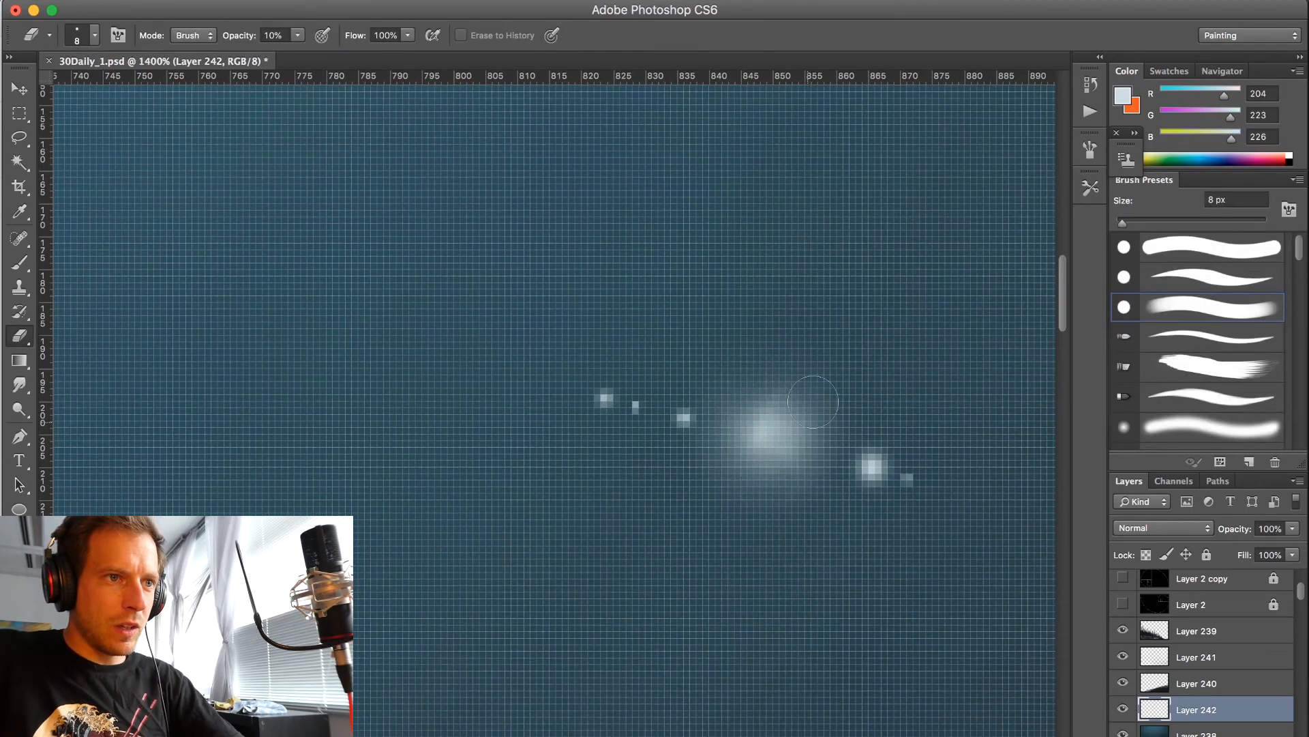
- Brighten the centre of the large star with one soft brush dab at 5 px and 100% opacity
key(super+minus)
key(super+minus)
key(super+minus)
key(super+minus)
key(super+minus)
key(super+minus)
key(super+minus)
key(super+minus)
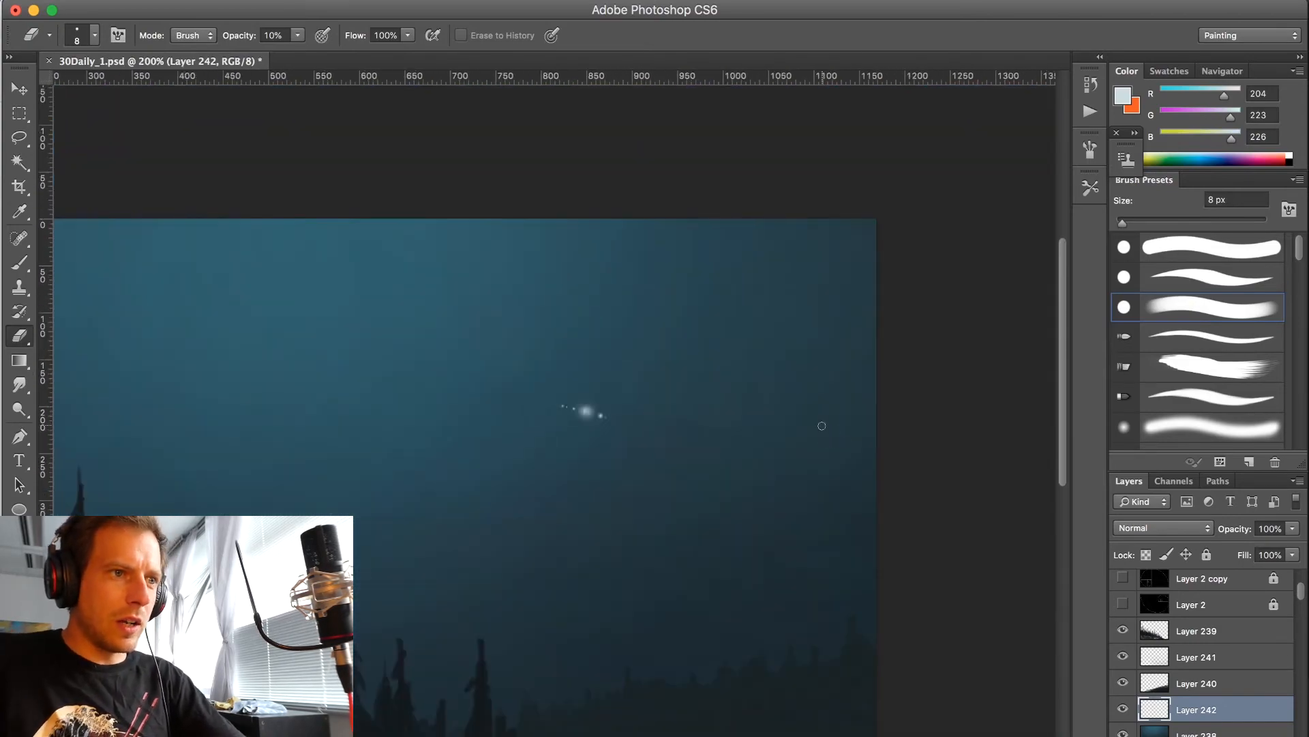
key(z)
drag(648, 366, 751, 298)
key(b)
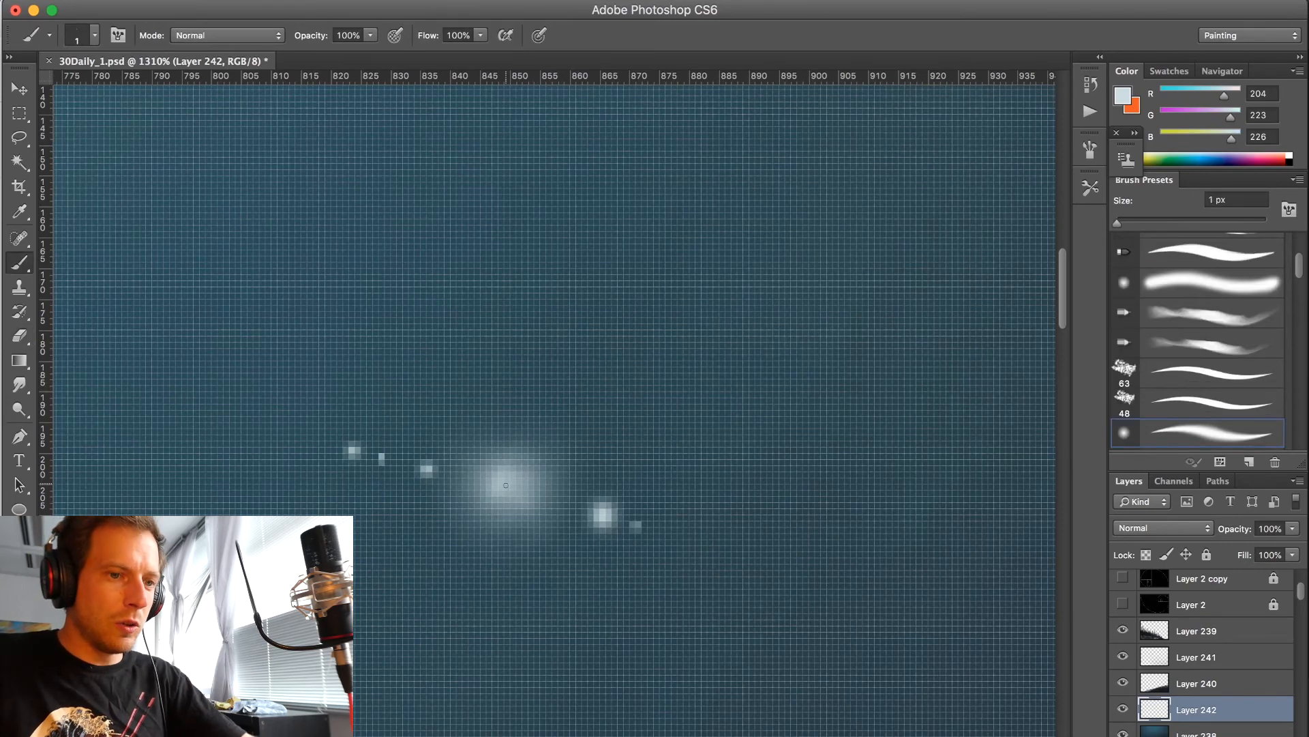
key(bracketright)
key(bracketright)
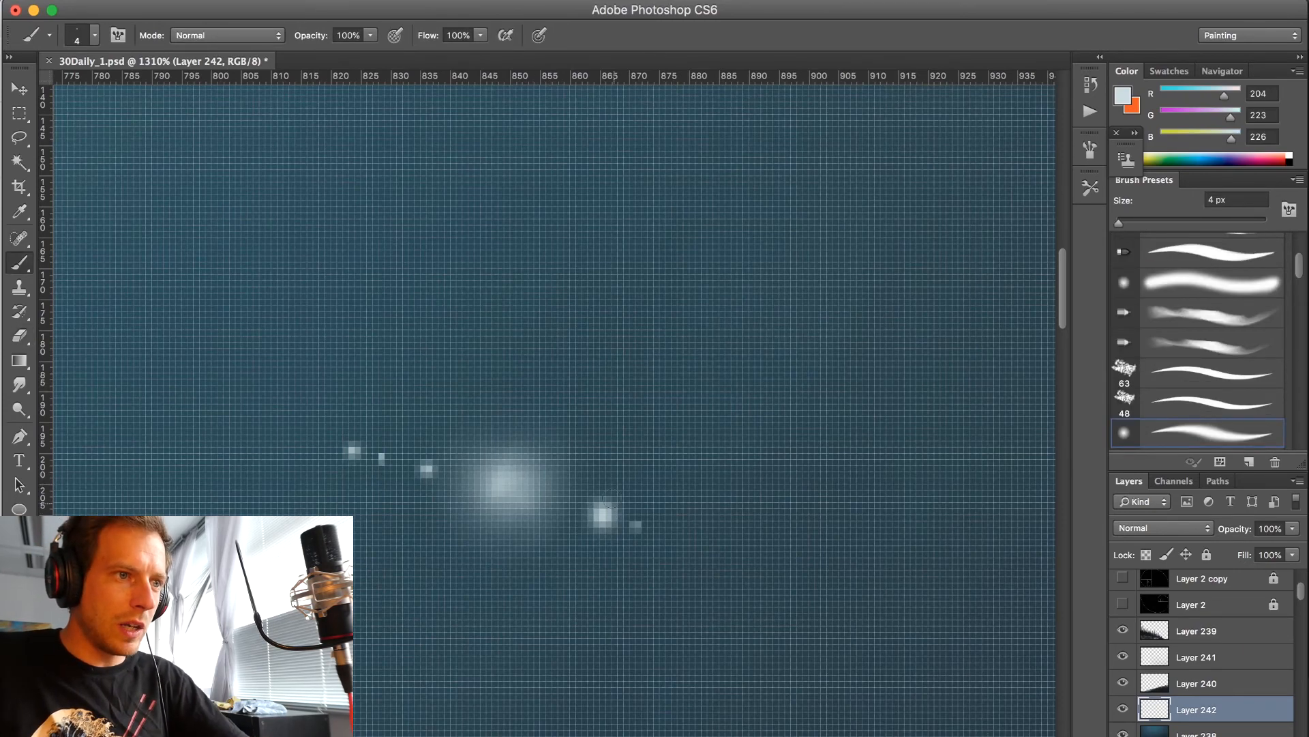
key(bracketright)
click(503, 484)
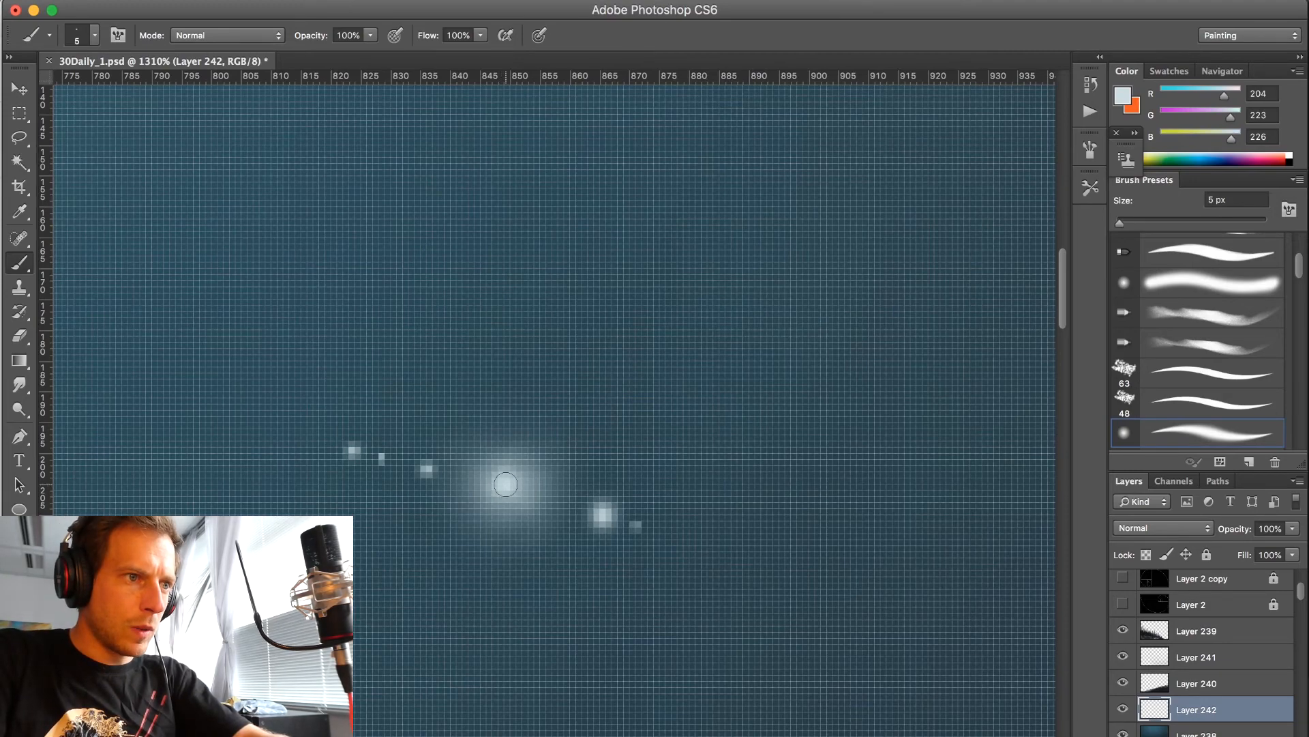
- Check the brightened star core and surrounding small stars at several magnifications
key(super+minus)
key(super+minus)
key(super+minus)
key(super+minus)
key(super+minus)
key(super+minus)
key(super+minus)
key(super+minus)
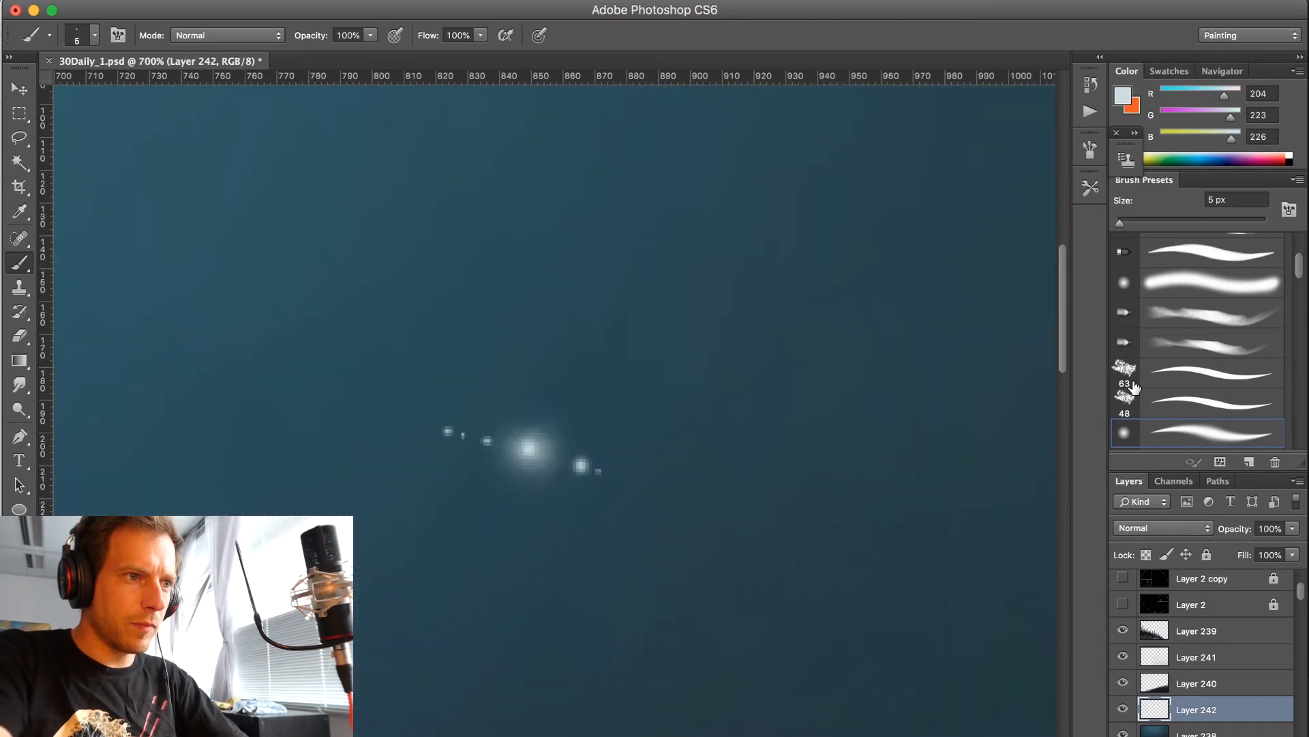
key(super+plus)
key(super+plus)
key(super+plus)
key(super+plus)
key(super+plus)
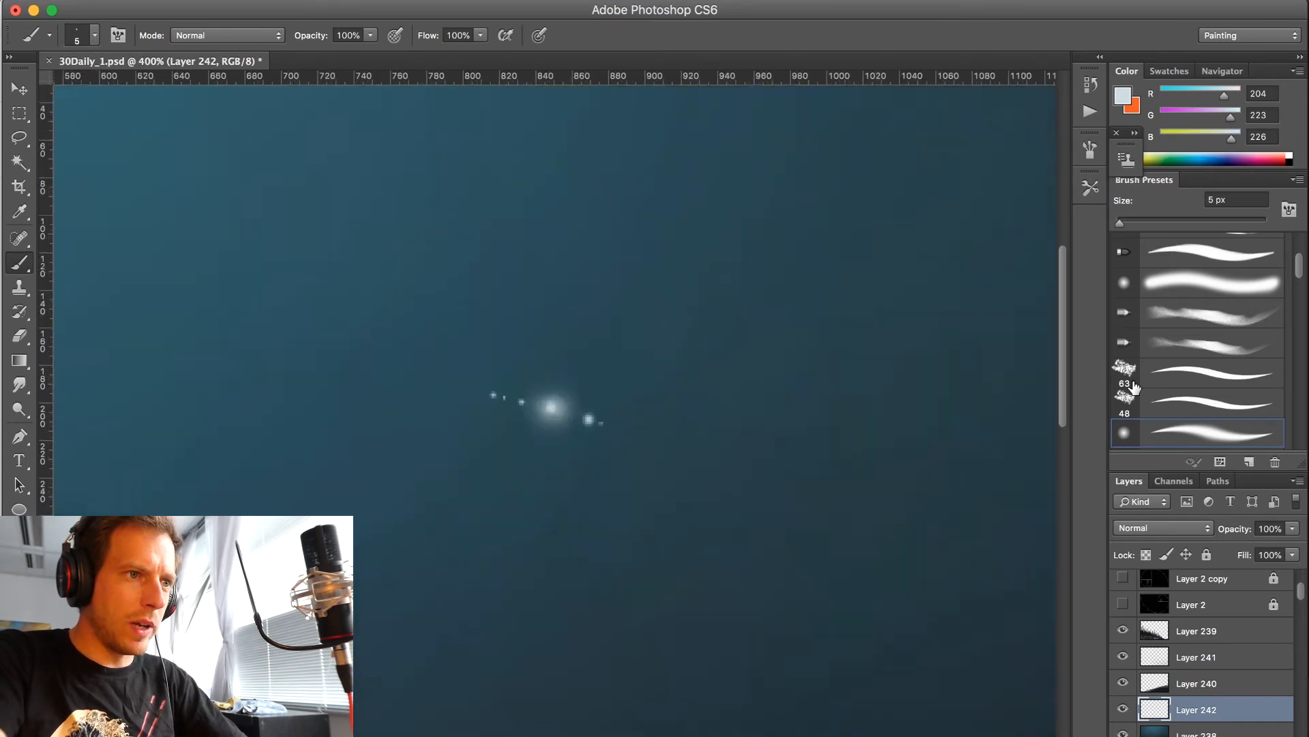
- Switch to the first solid round brush preset and enlarge it to 7 px over the star's core
scroll(1187, 326, down, 10)
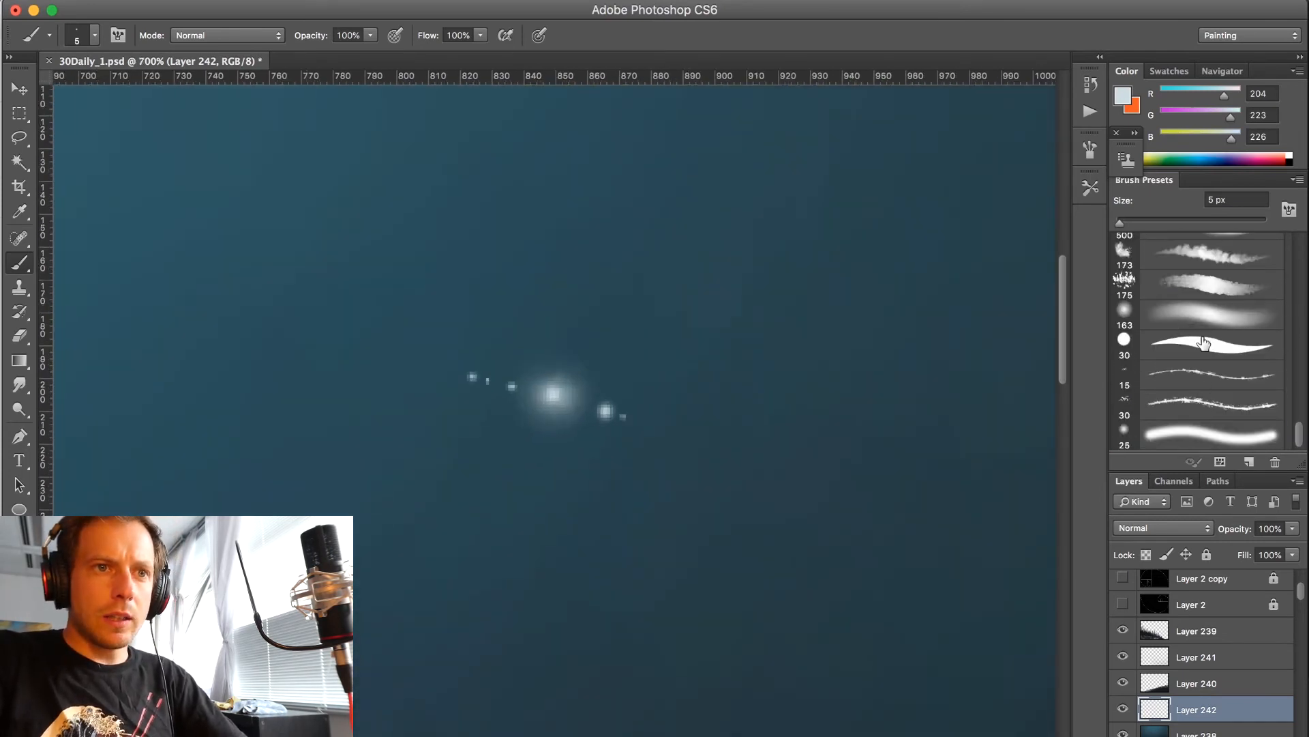
scroll(1203, 343, up, 15)
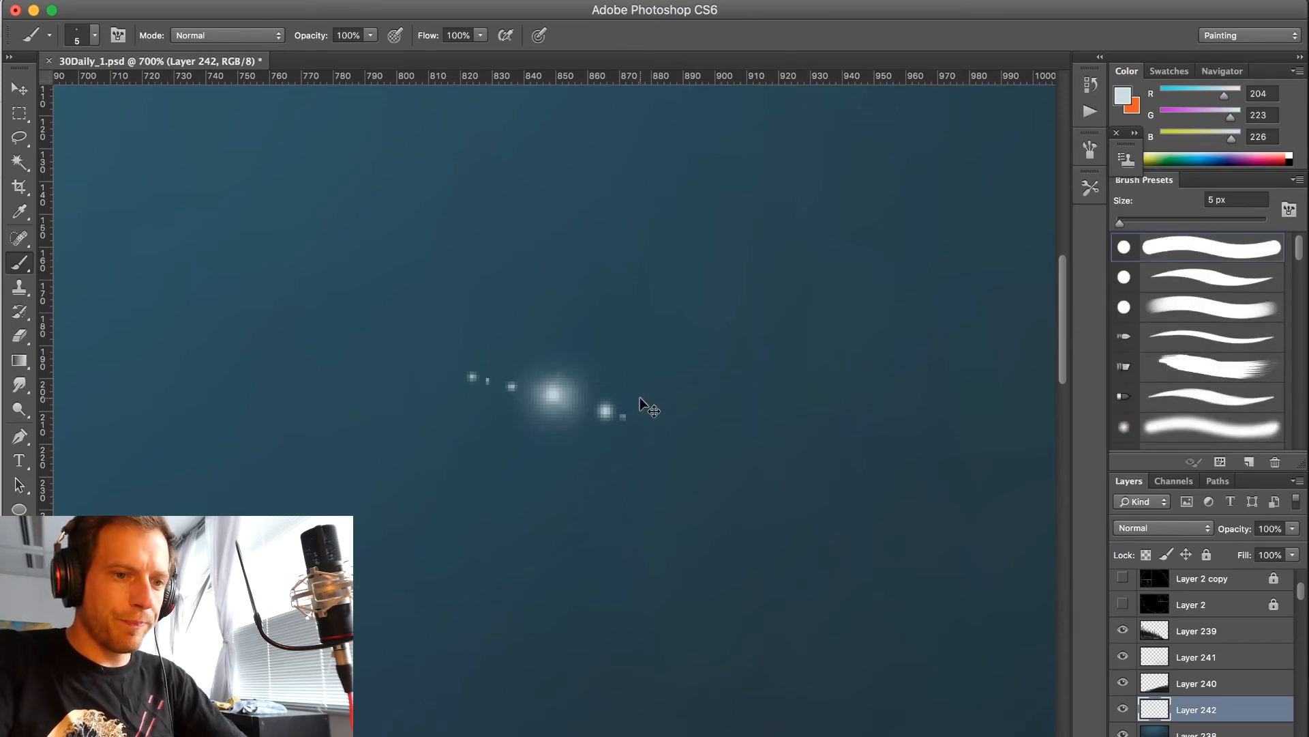
key(super+equal)
key(super+equal)
key(bracketright)
key(bracketright)
key(bracketright)
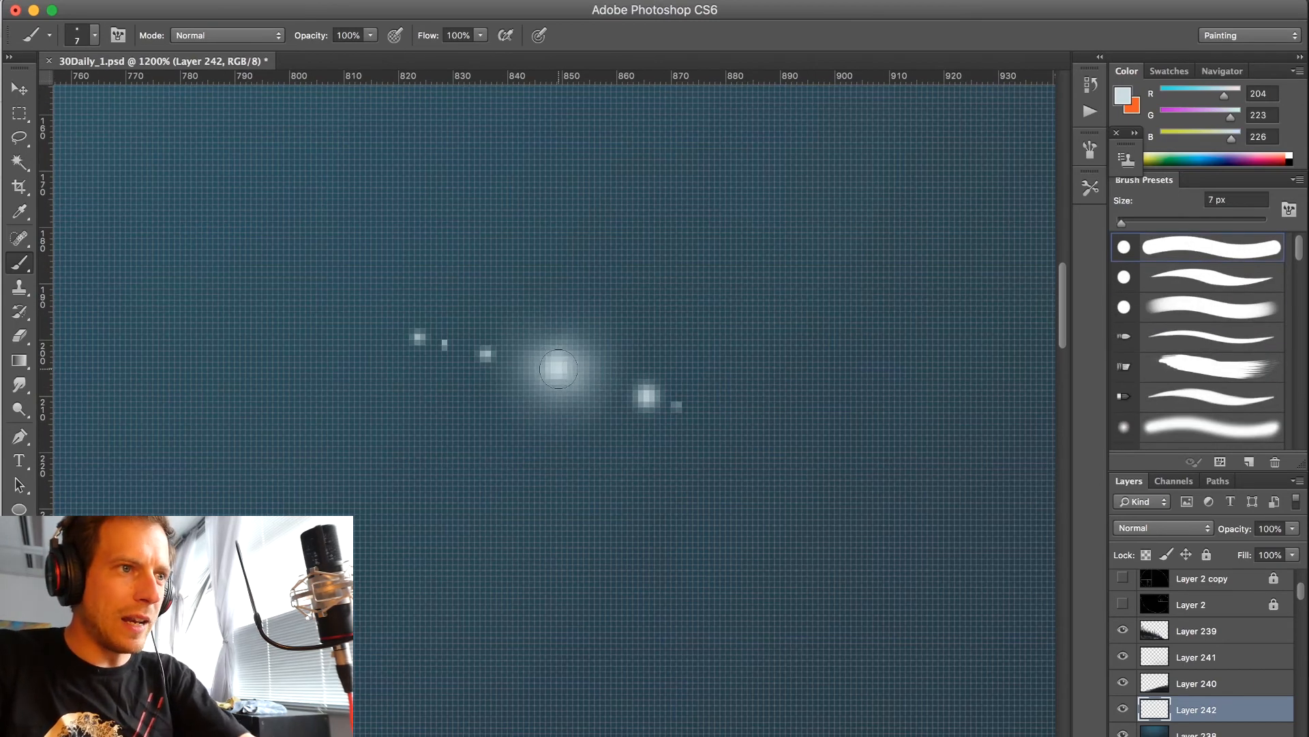
- Strengthen the large star's centre with a single round brush dab at 9 px and 30% opacity
click(558, 368)
key(super+z)
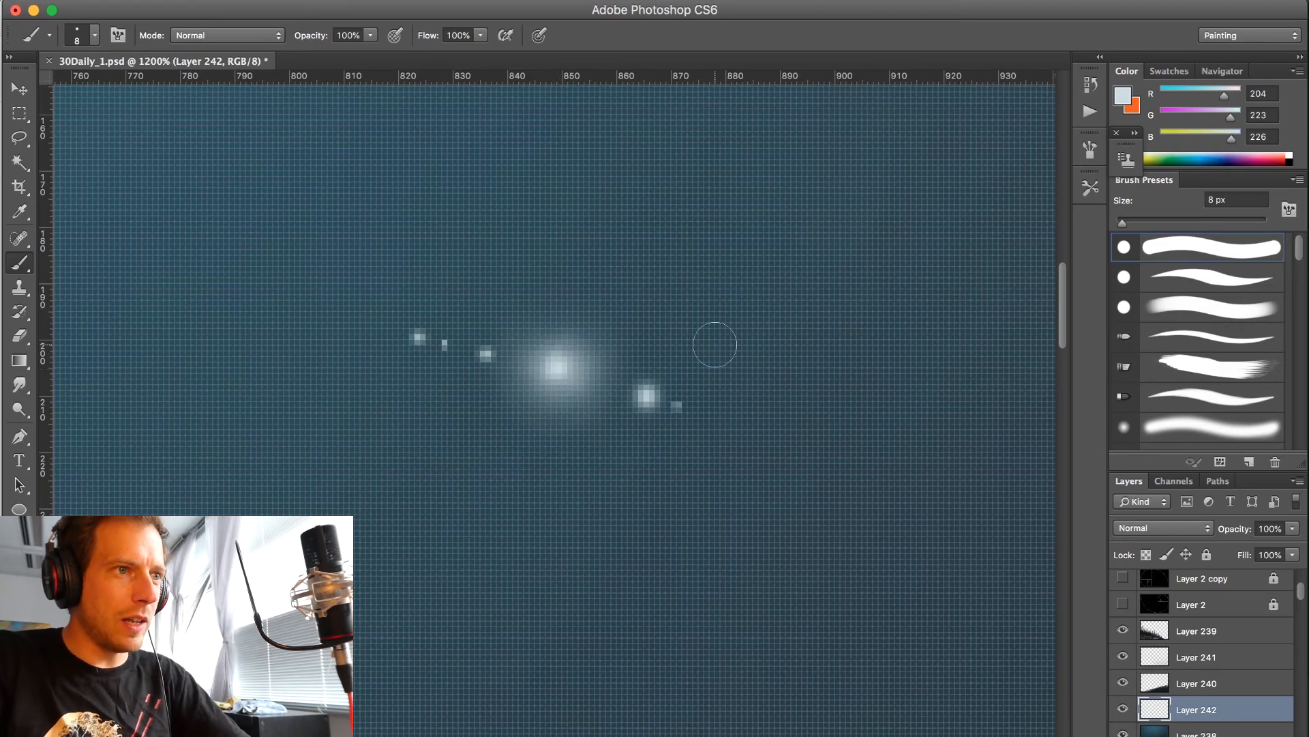
key(3)
key(bracketright)
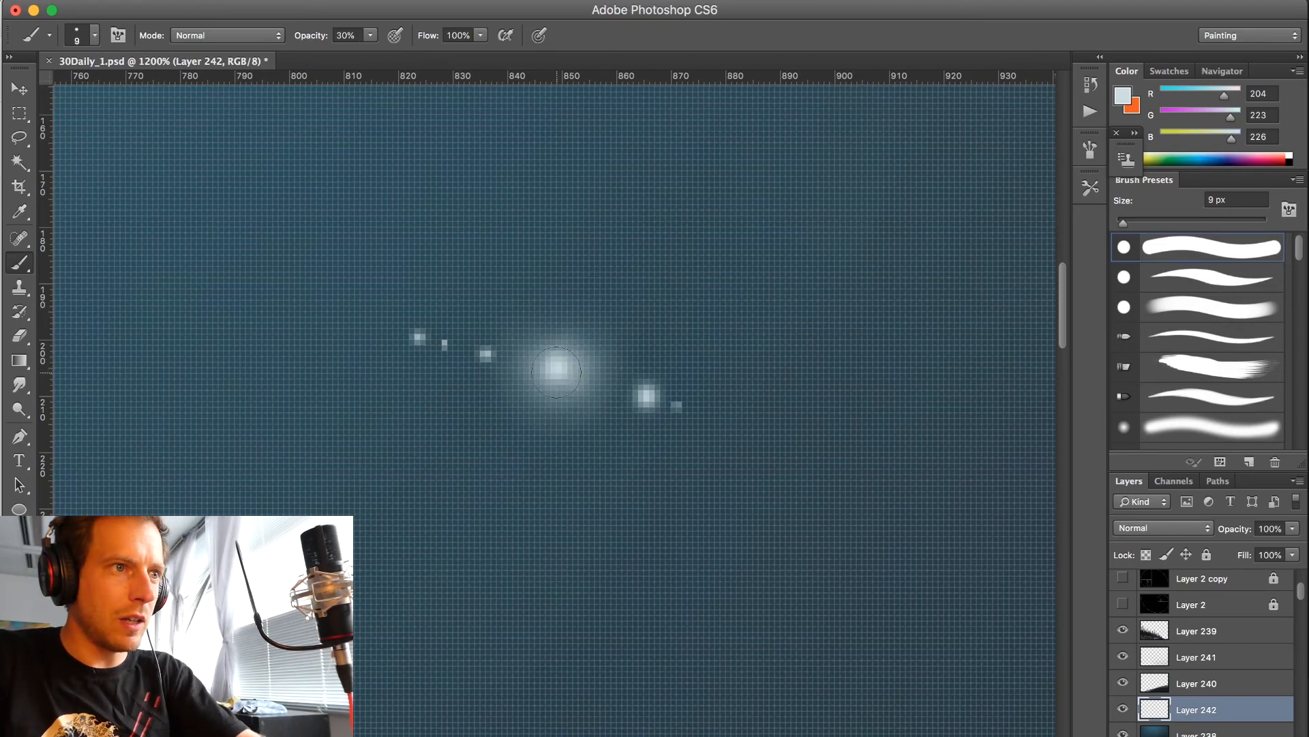
click(557, 368)
- Examine the finished star cluster's brightness and scale against the full landscape
key(super+minus)
key(super+minus)
key(super+minus)
key(super+minus)
key(super+minus)
key(super+minus)
key(super+minus)
key(super+minus)
key(super+minus)
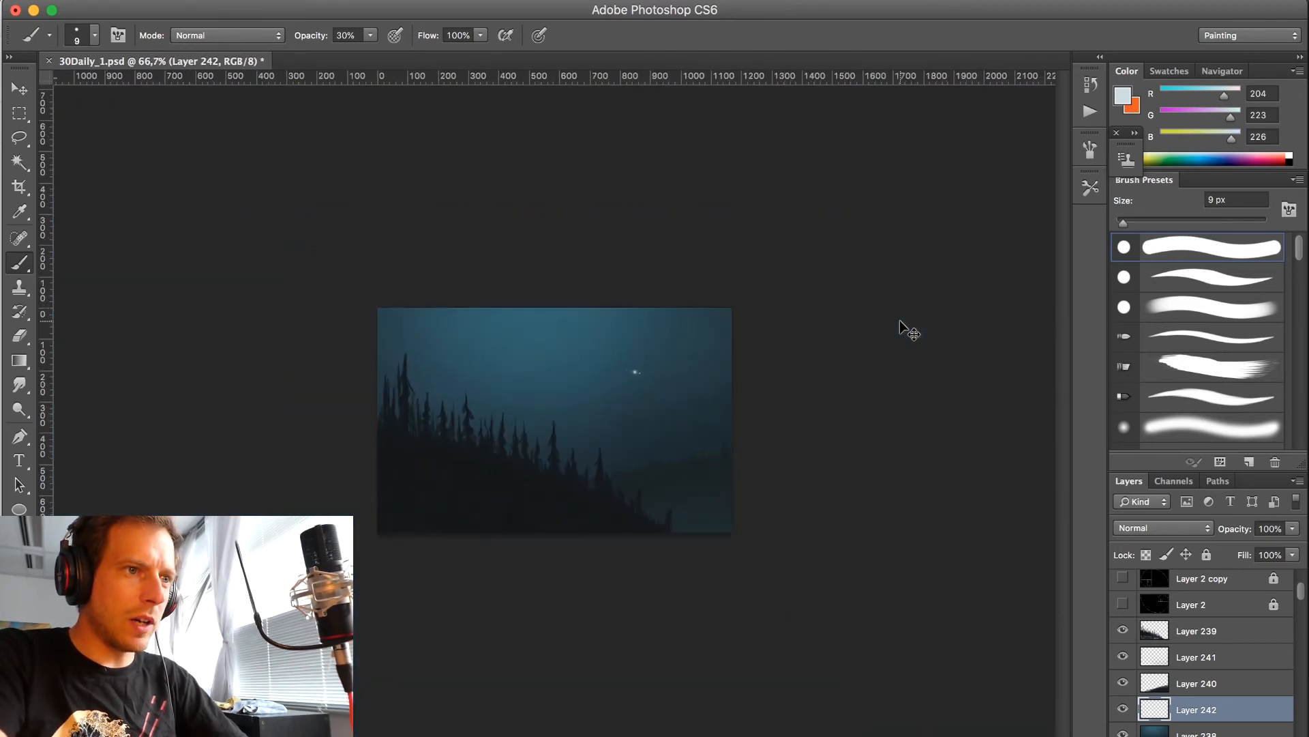
key(super+equal)
key(super+equal)
key(super+minus)
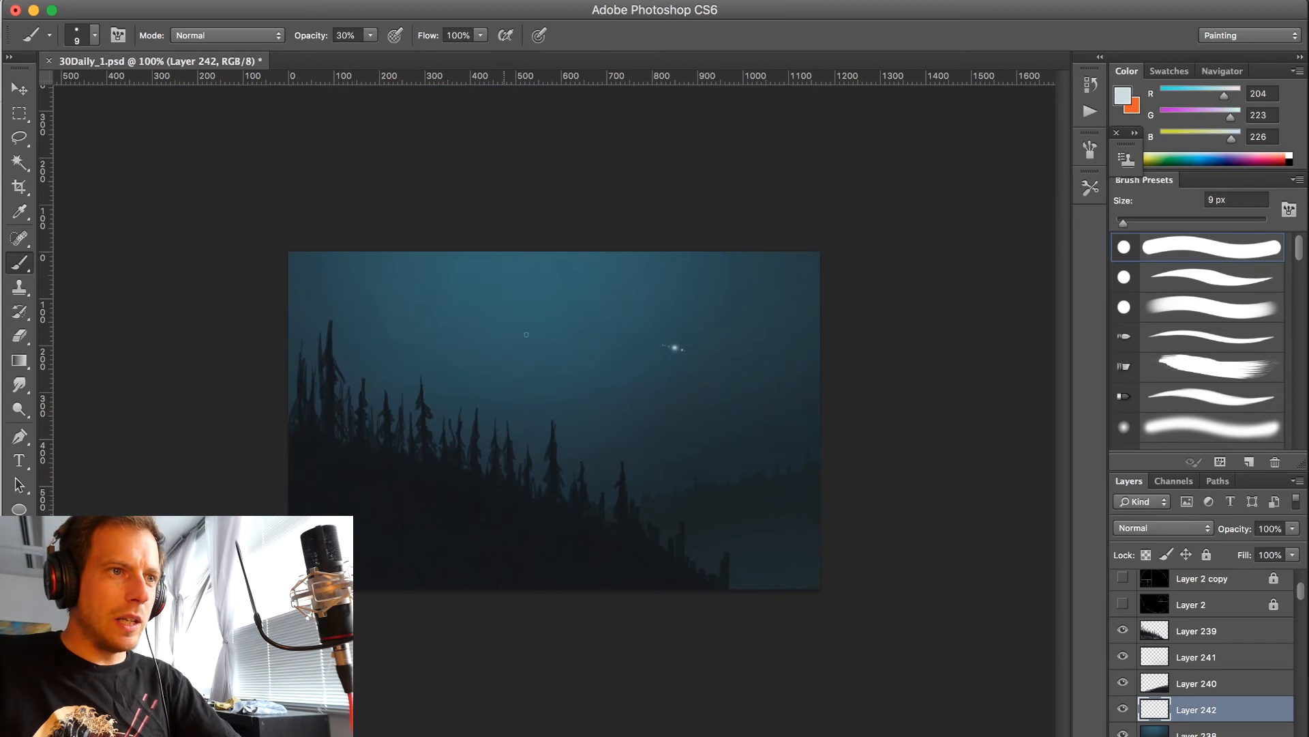
- Add a new layer above the star layer and choose the soft 25 px brush at 20% opacity
key(super+shift+alt+n)
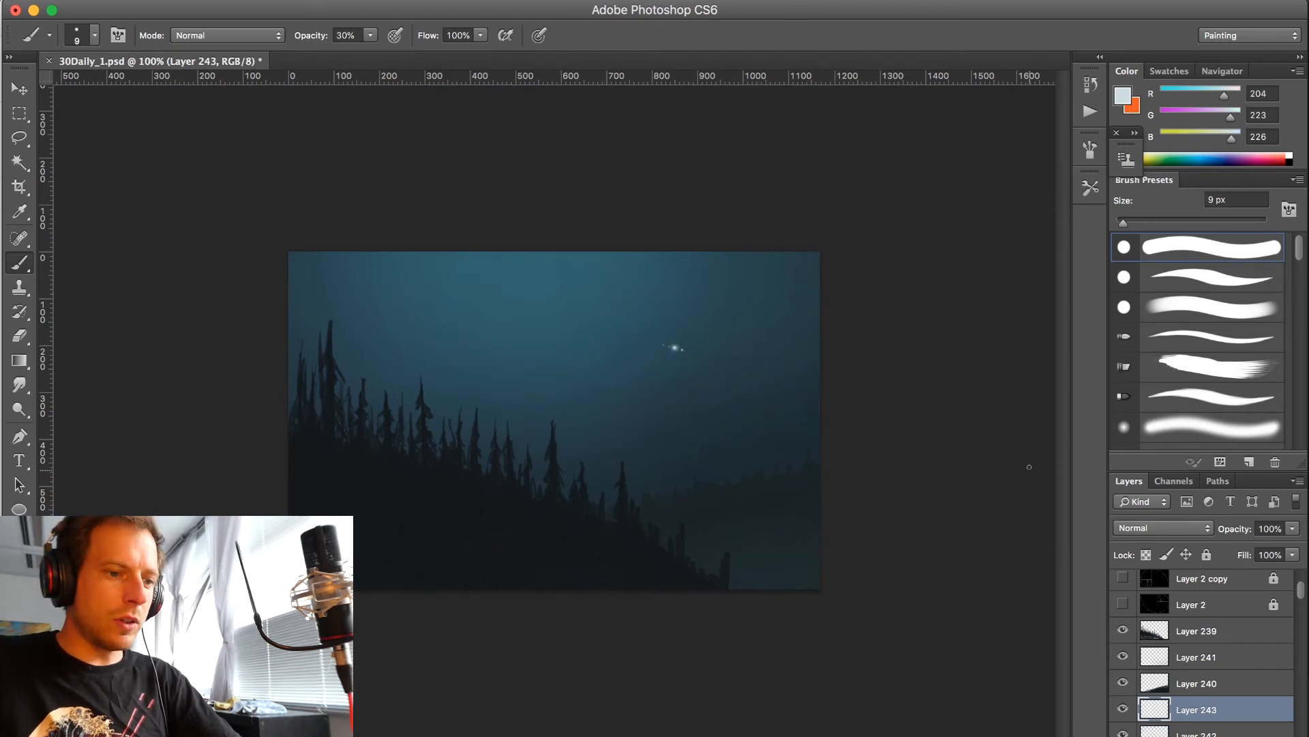
drag(1296, 261, 1287, 443)
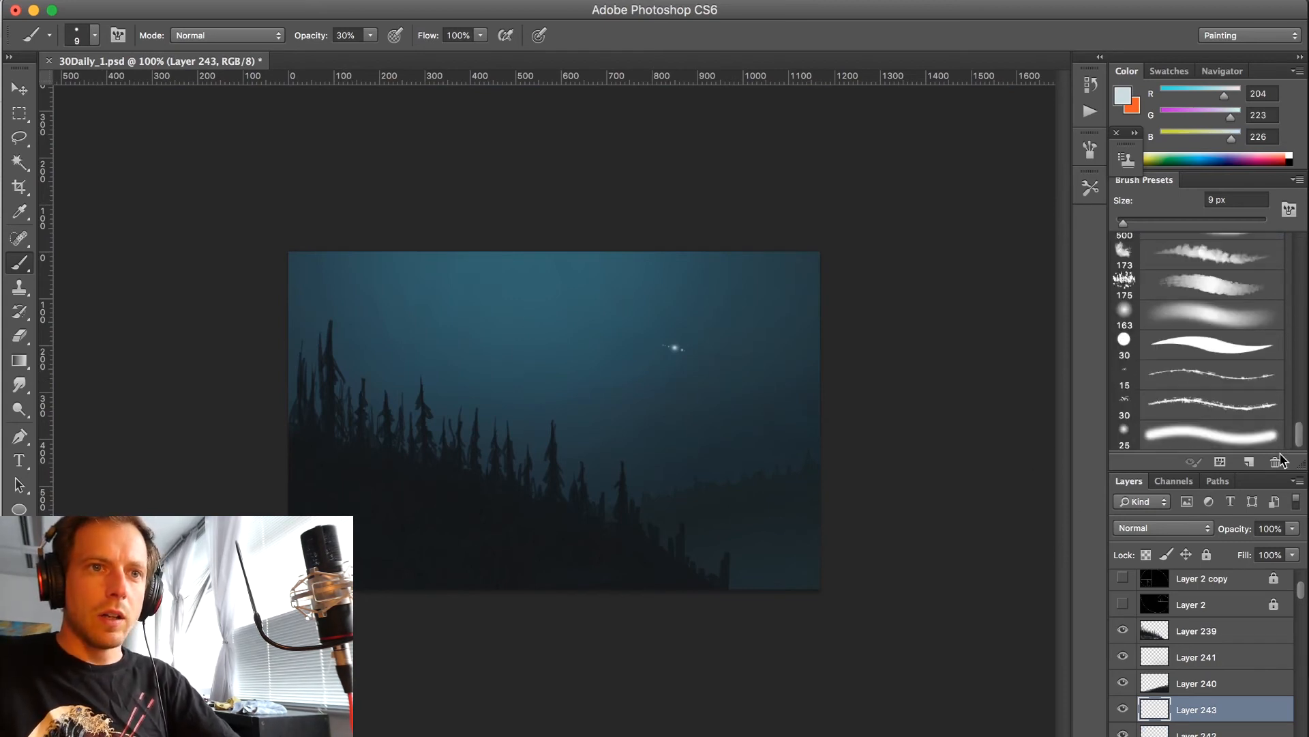
click(1236, 447)
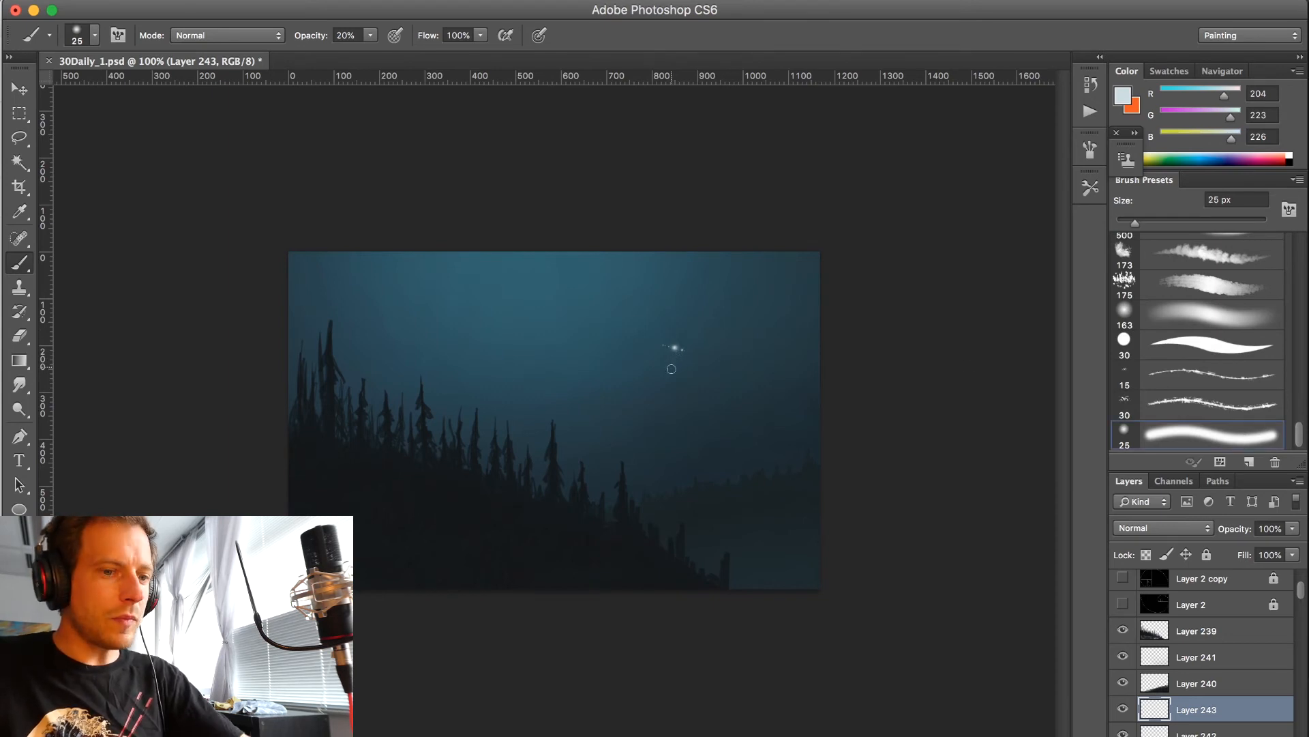
mouse_move(1299, 435)
mouse_down()
mouse_move(1303, 392)
mouse_move(1295, 467)
mouse_up()
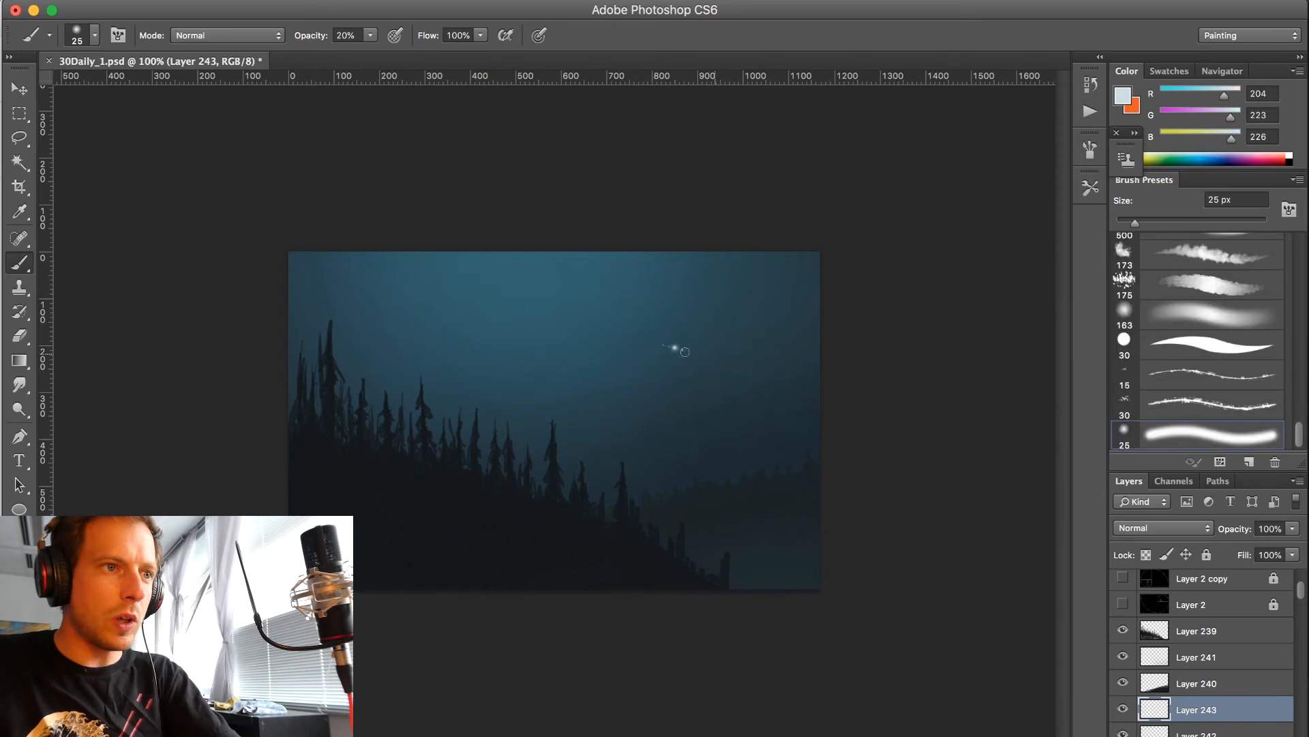
- Paint a thin diagonal streak of haze through the star cluster with the soft brush at 20 px and 10% opacity
key(bracketleft)
key(bracketright)
key(bracketright)
key(bracketright)
key(1)
key(bracketleft)
key(bracketleft)
key(bracketleft)
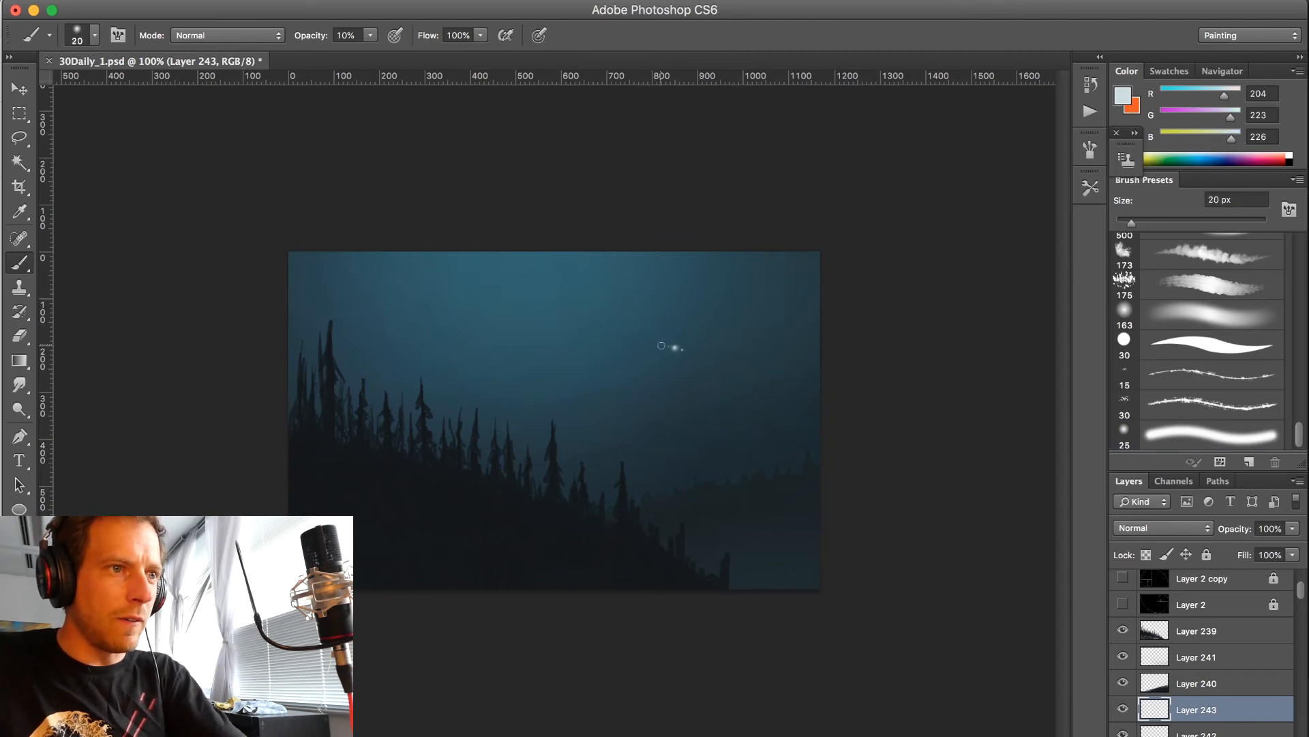
mouse_move(657, 343)
mouse_down()
mouse_move(694, 354)
mouse_move(617, 326)
mouse_move(727, 367)
mouse_up()
- Widen and lengthen the haze streak around the stars with soft strokes starting at 35 px
key(bracketright)
key(bracketright)
key(bracketright)
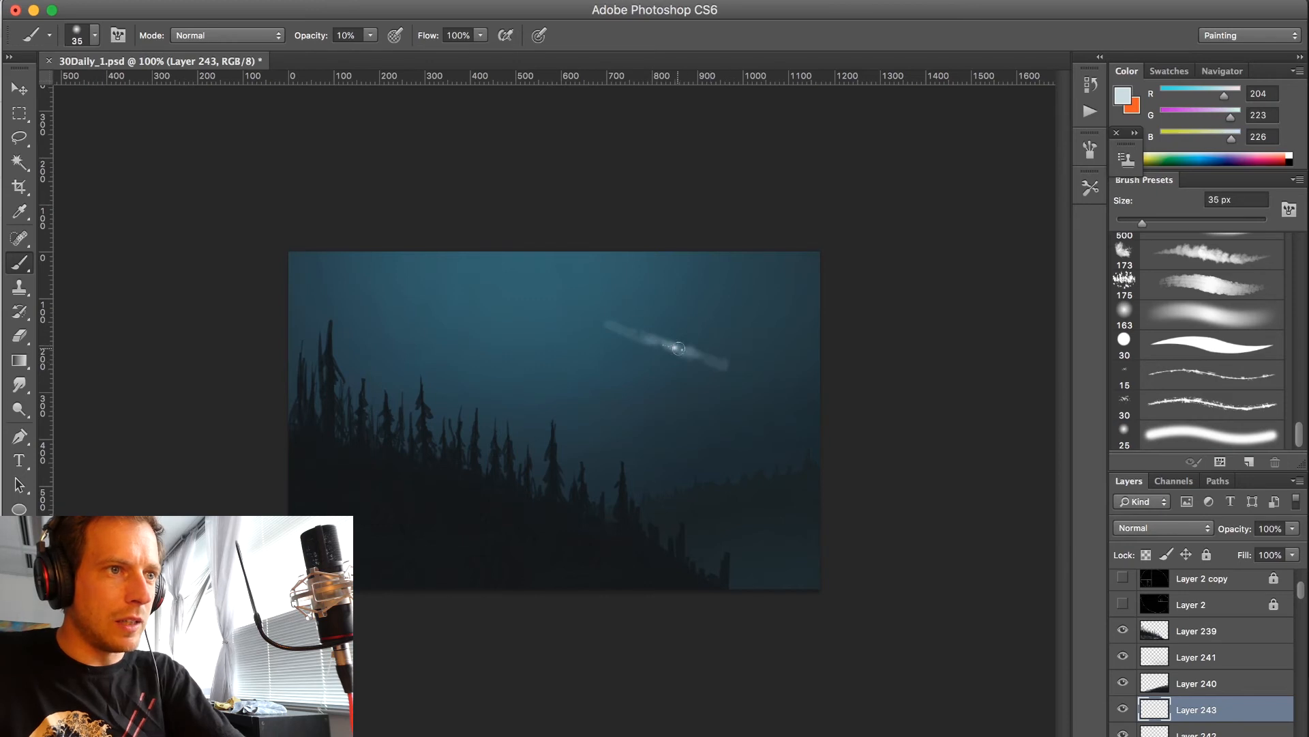
drag(657, 343, 745, 374)
key(bracketright)
mouse_move(709, 360)
mouse_down()
mouse_move(602, 323)
mouse_move(694, 361)
mouse_move(681, 339)
mouse_move(658, 348)
mouse_move(675, 358)
mouse_move(703, 337)
mouse_move(748, 366)
mouse_move(706, 357)
mouse_up()
- Refine the haze band and its thin tail with smaller soft strokes, varying the brush between 15 and 30 px
key(bracketright)
key(bracketleft)
key(bracketleft)
key(bracketleft)
key(bracketleft)
key(bracketleft)
key(bracketleft)
key(bracketleft)
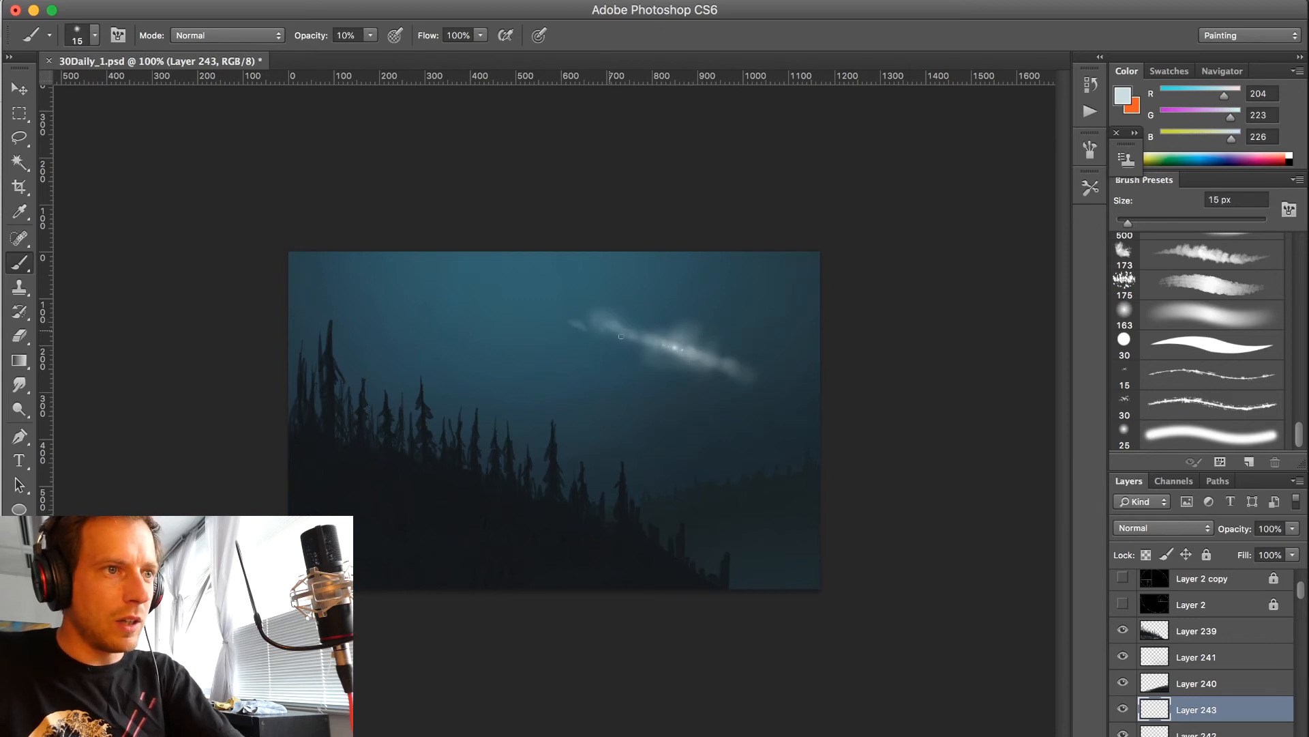
key(bracketright)
key(bracketright)
key(bracketright)
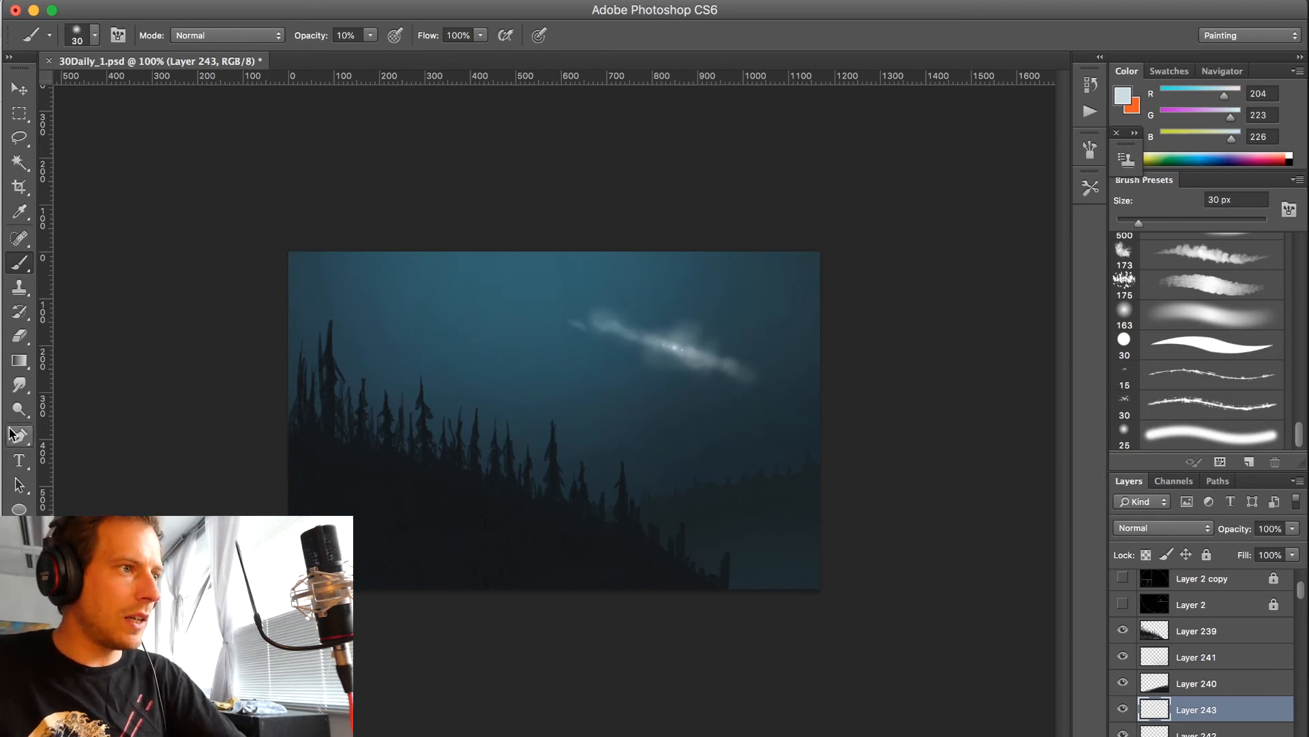
- Smudge the haze outward into wispy cloud edges with the Smudge tool at about 30 px, raising its strength from 20% to 50%
mouse_move(19, 385)
mouse_down()
mouse_move(68, 379)
mouse_move(85, 415)
mouse_up()
key(bracketright)
key(bracketright)
key(bracketright)
key(bracketright)
key(bracketleft)
key(bracketleft)
key(bracketleft)
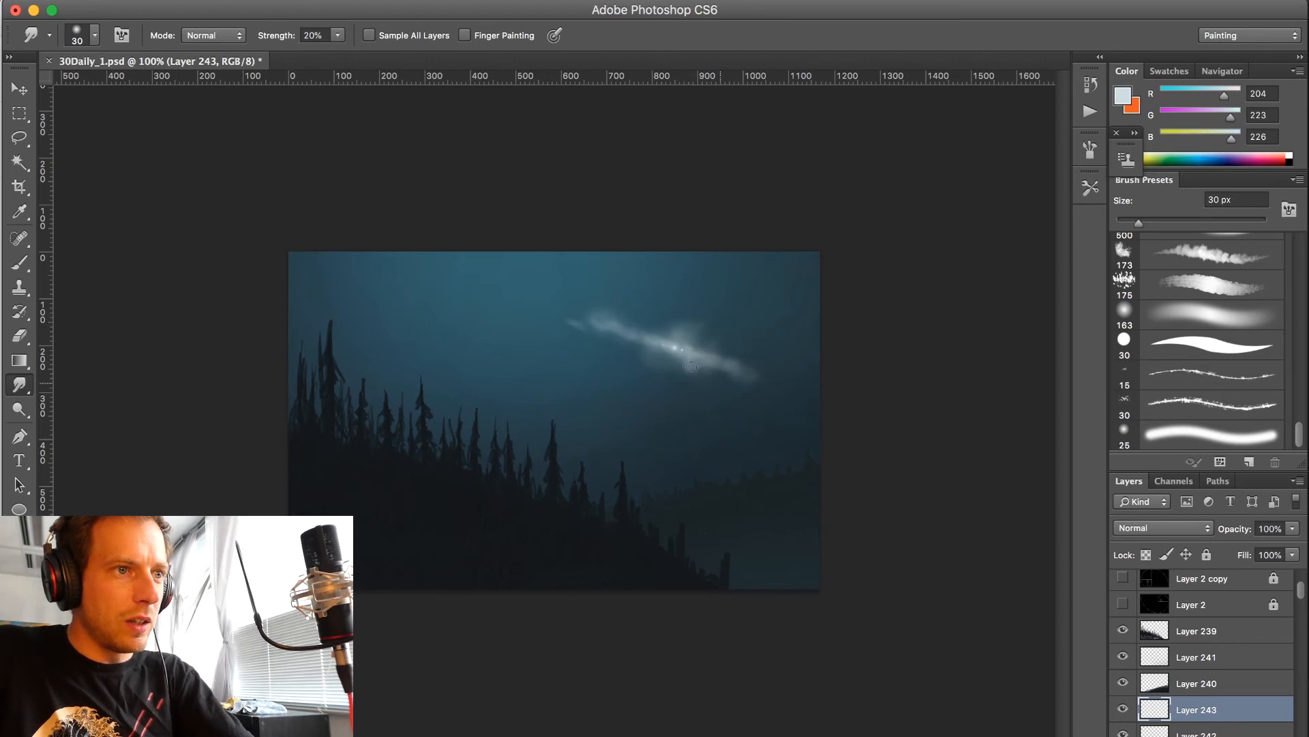
key(5)
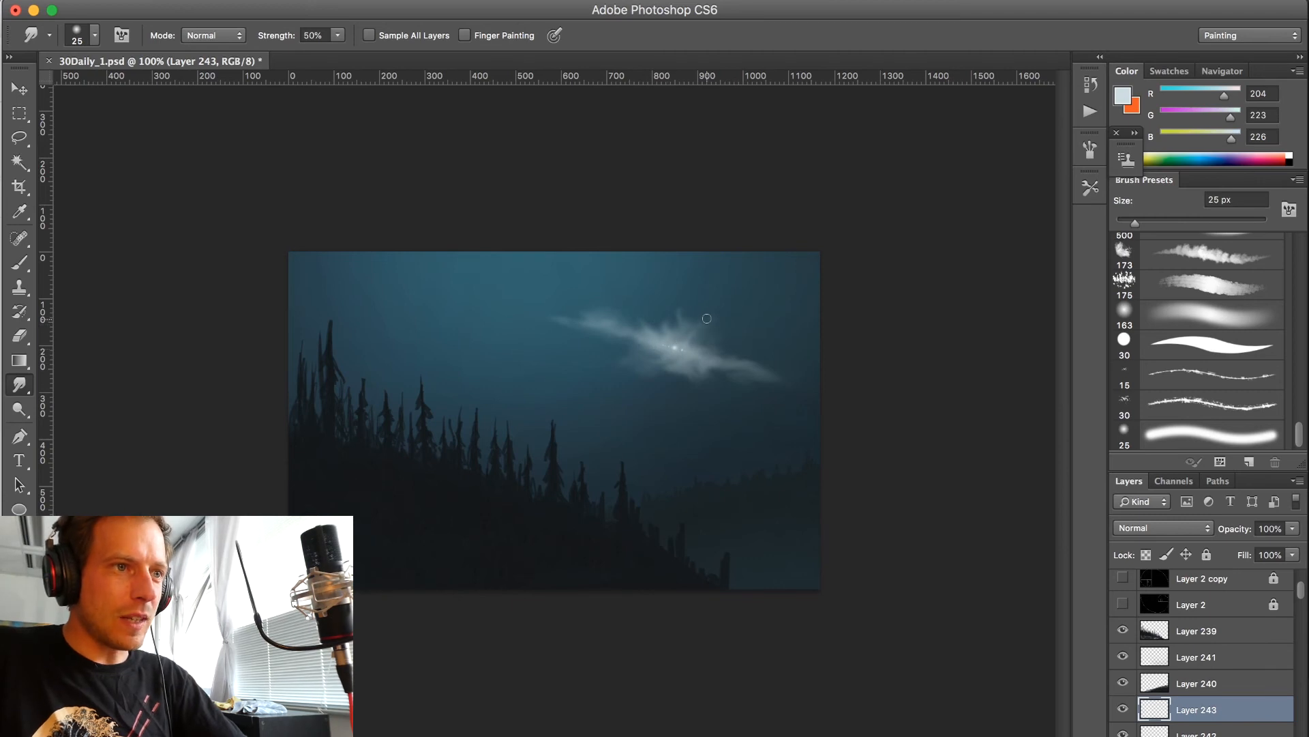
- Thin out the haze around the star cluster with a soft 25 px eraser, varying the opacity between 10% and 20%
key(e)
key(bracketright)
key(bracketright)
key(bracketright)
key(bracketright)
key(bracketright)
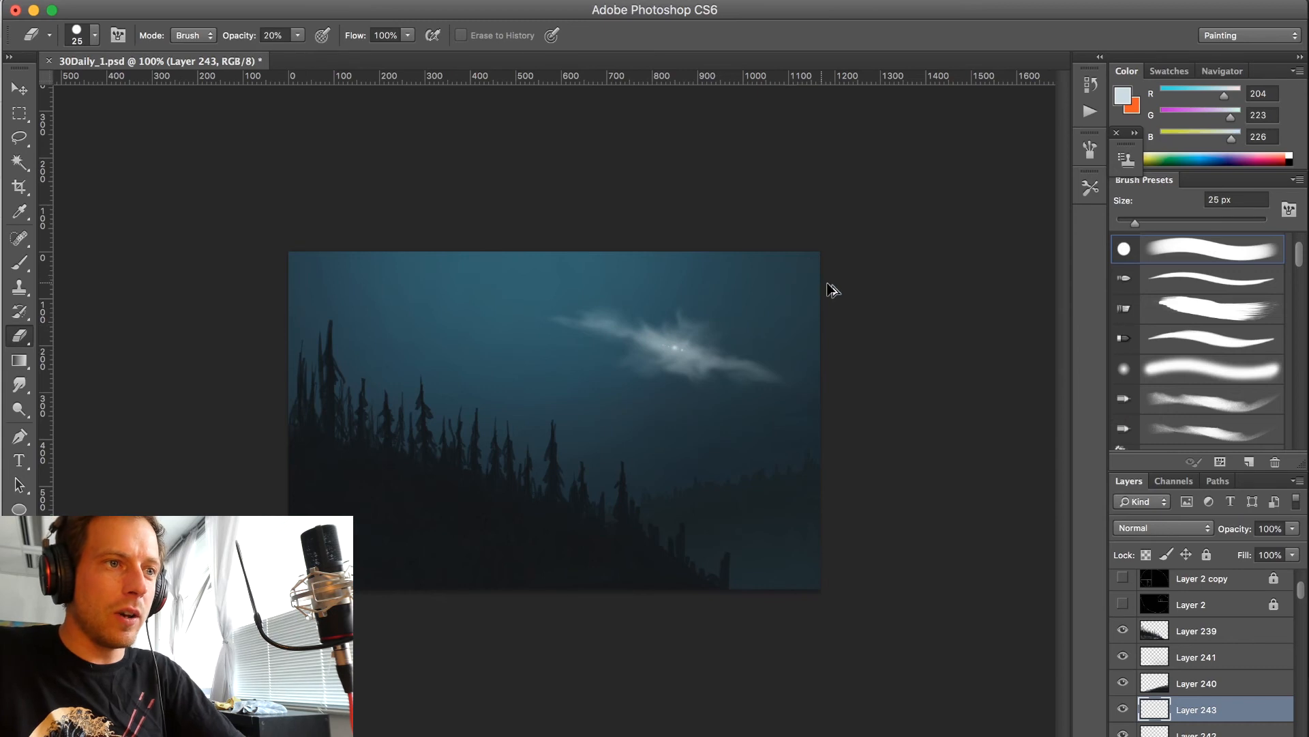
click(1217, 374)
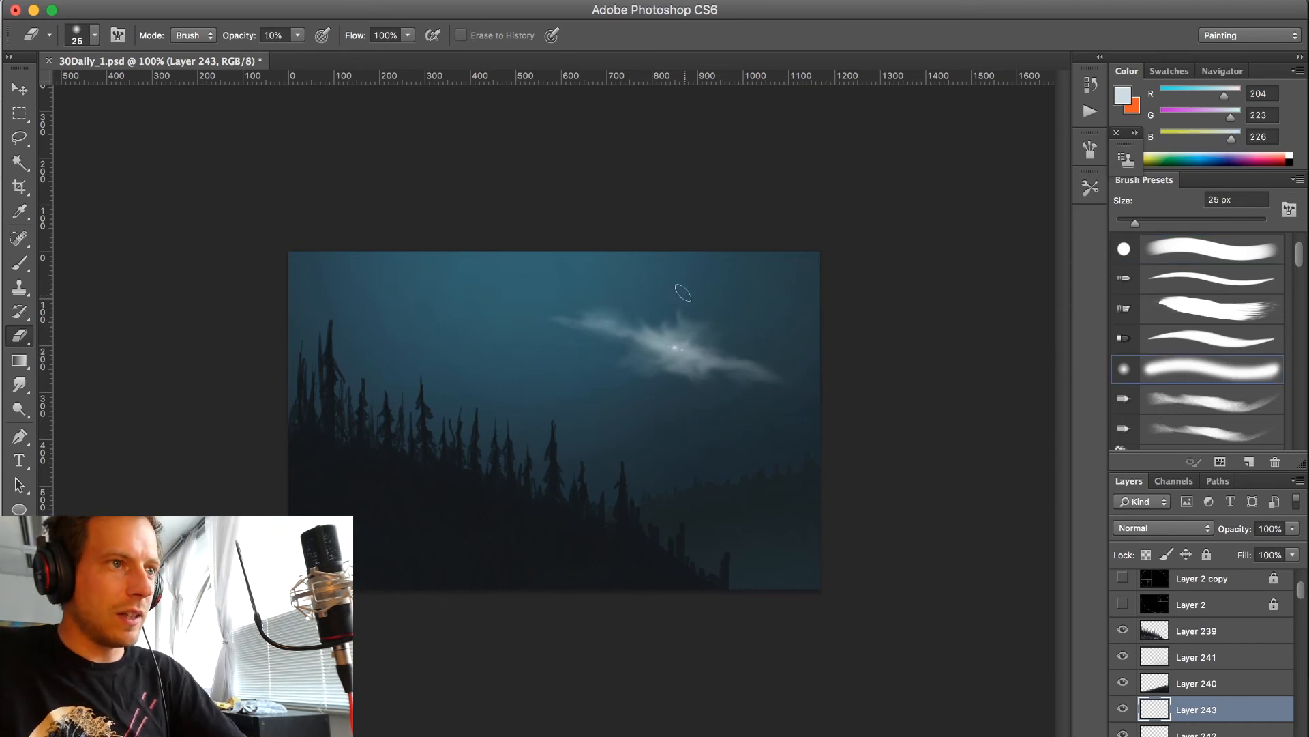
mouse_move(669, 343)
mouse_down()
mouse_move(569, 316)
mouse_move(586, 348)
mouse_move(750, 369)
mouse_up()
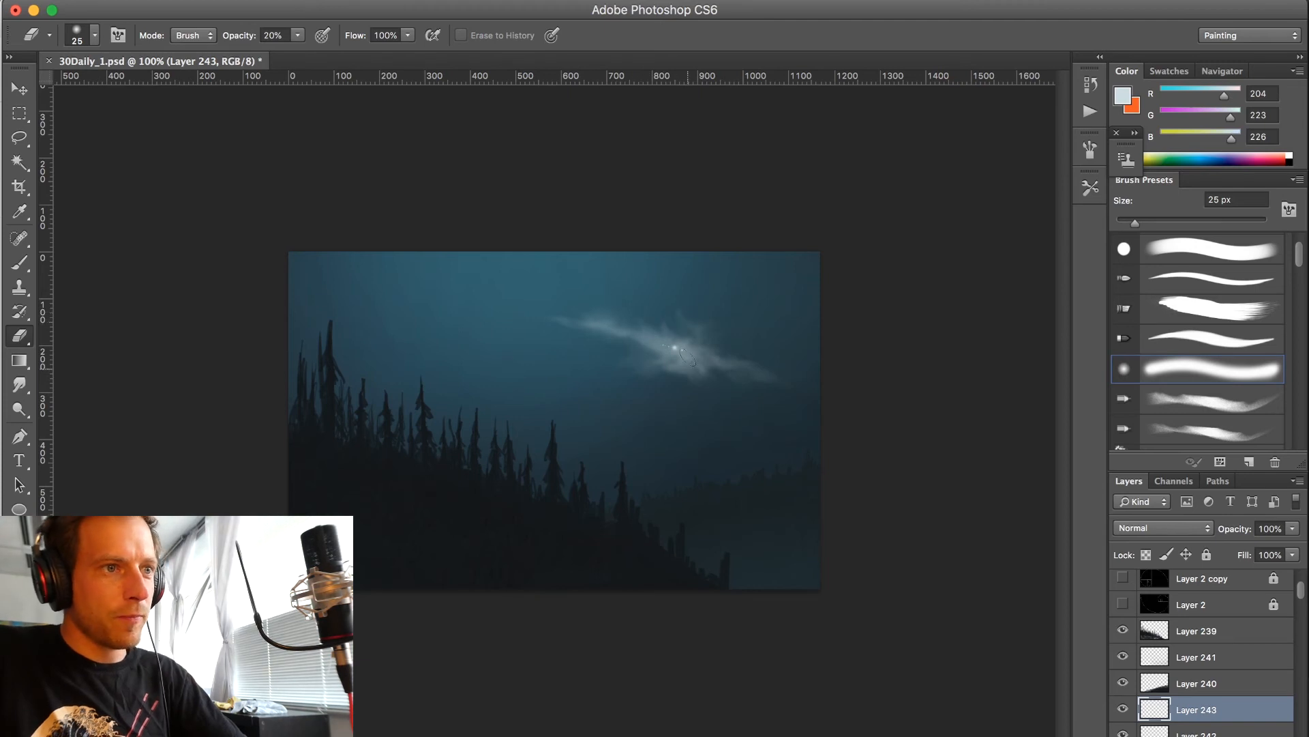
- Cycle the haze layer's blend modes to Color Dodge and set its layer opacity to 60%
key(v)
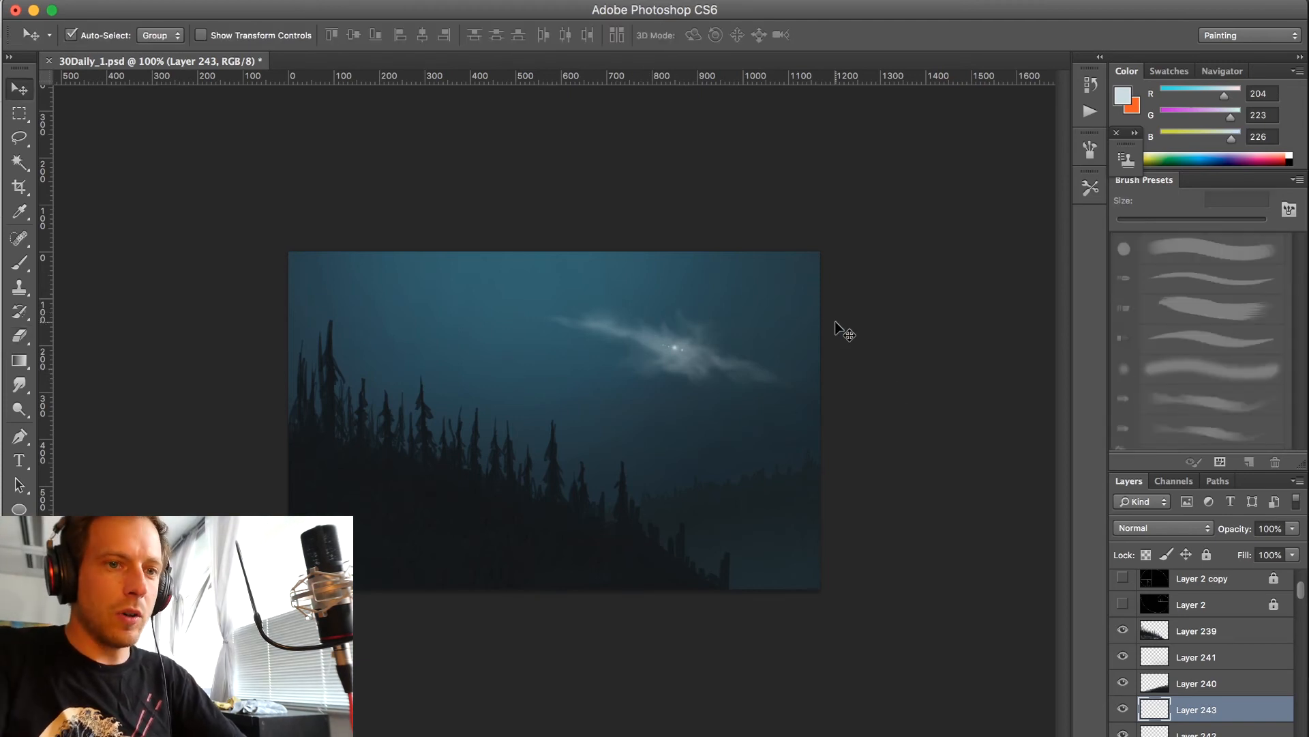
key(shift+plus)
key(shift+plus)
key(shift+minus)
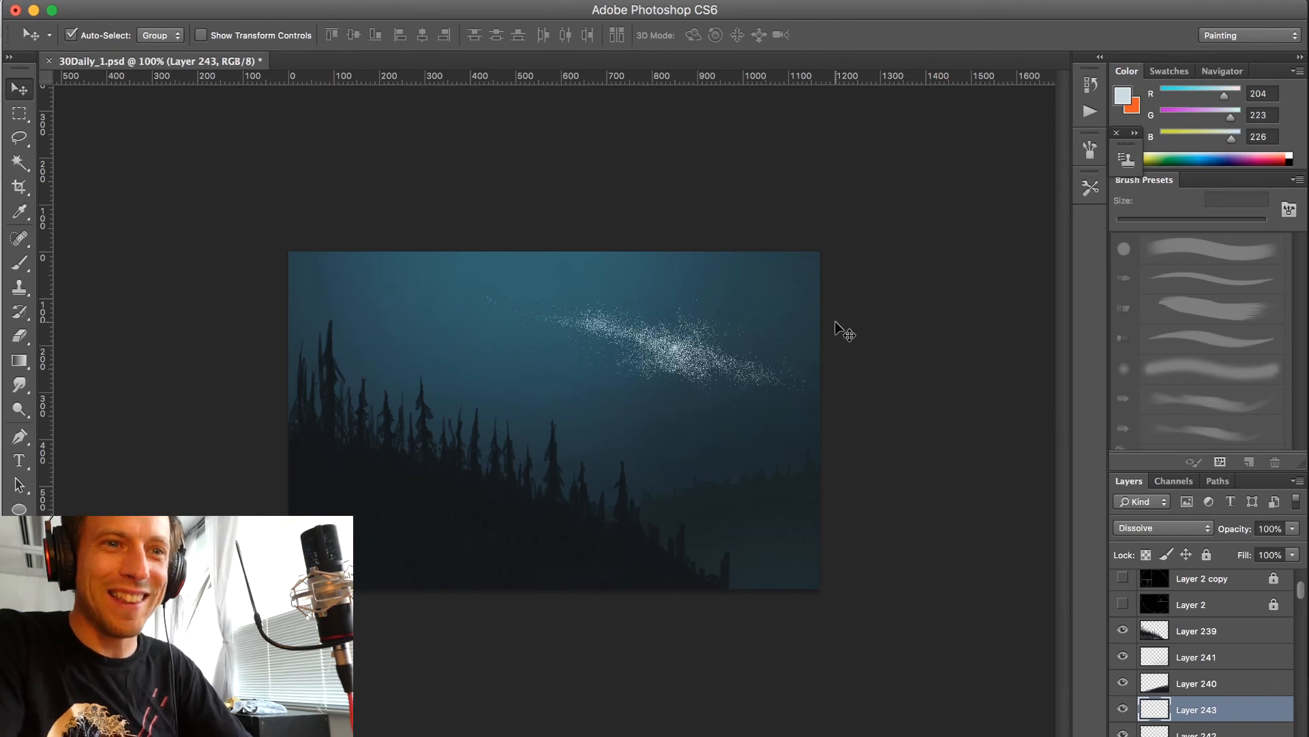
key(shift+plus)
key(shift+plus)
key(shift+plus)
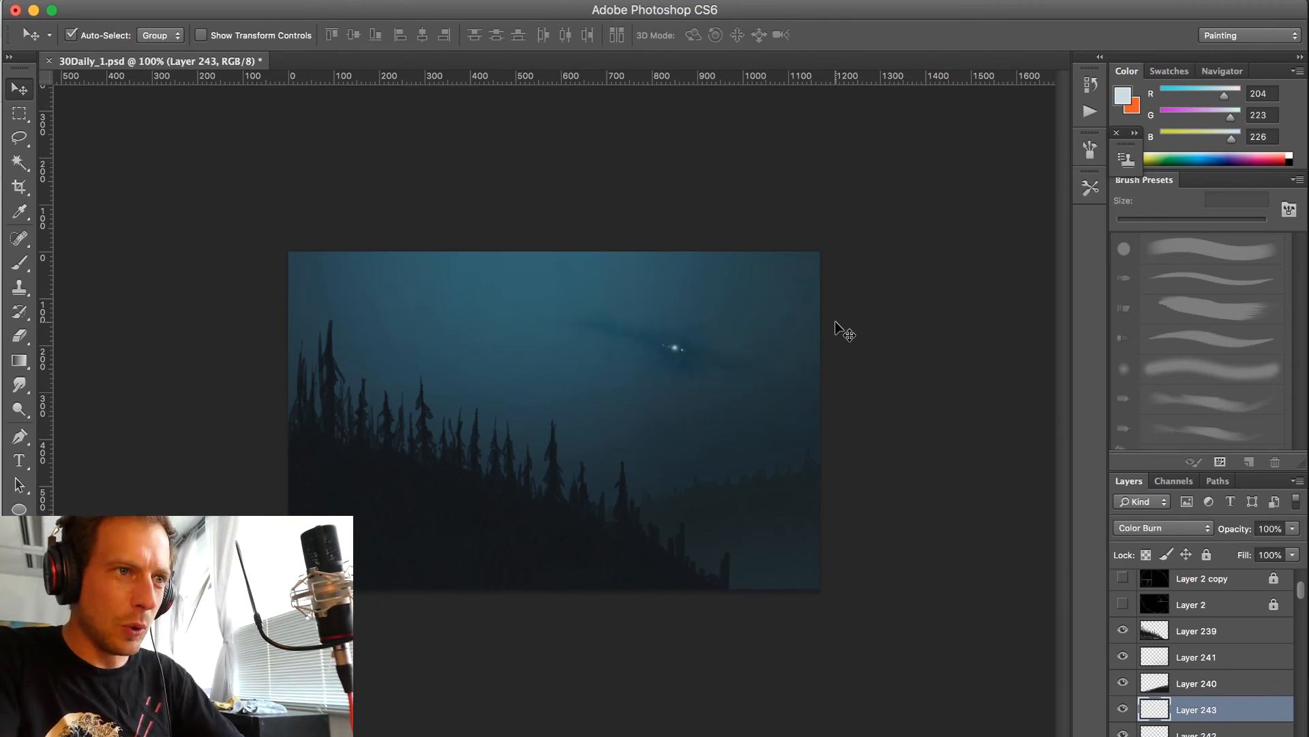
key(shift+plus)
key(shift+plus)
key(shift+plus)
key(shift+plus)
key(shift+plus)
key(shift+plus)
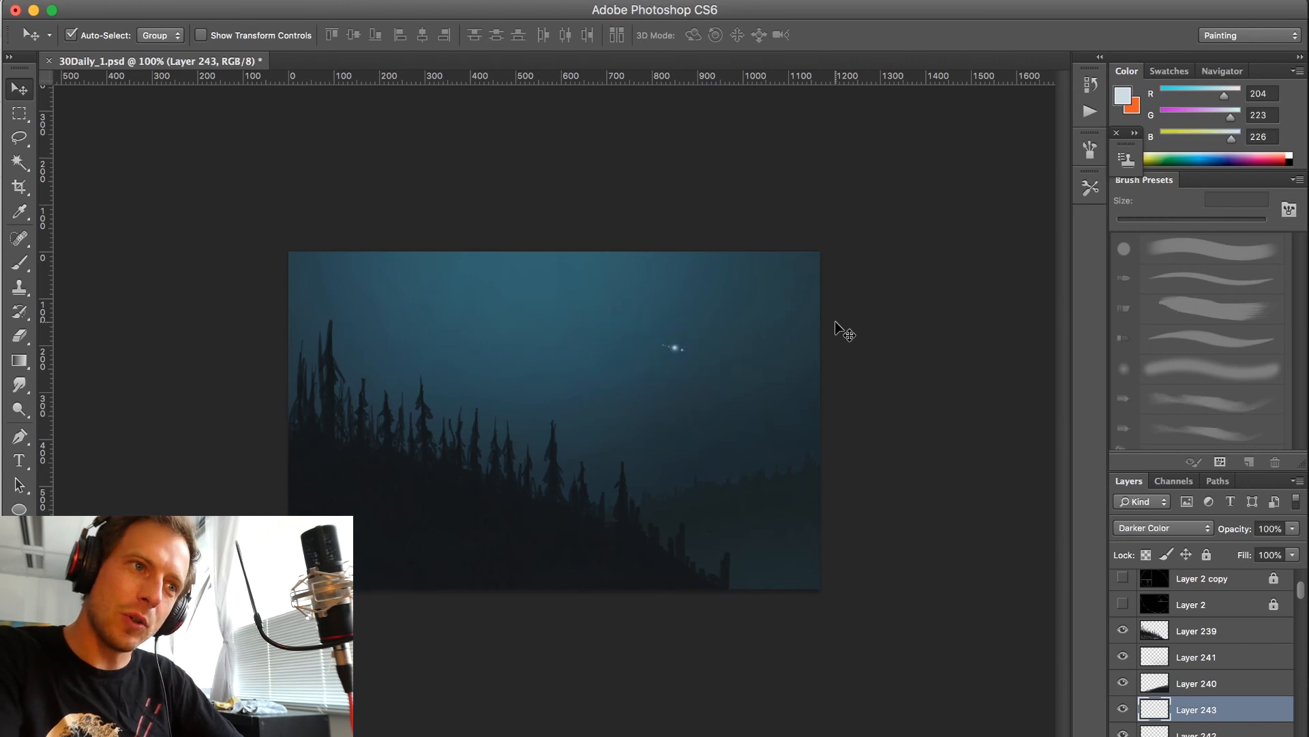
key(shift+minus)
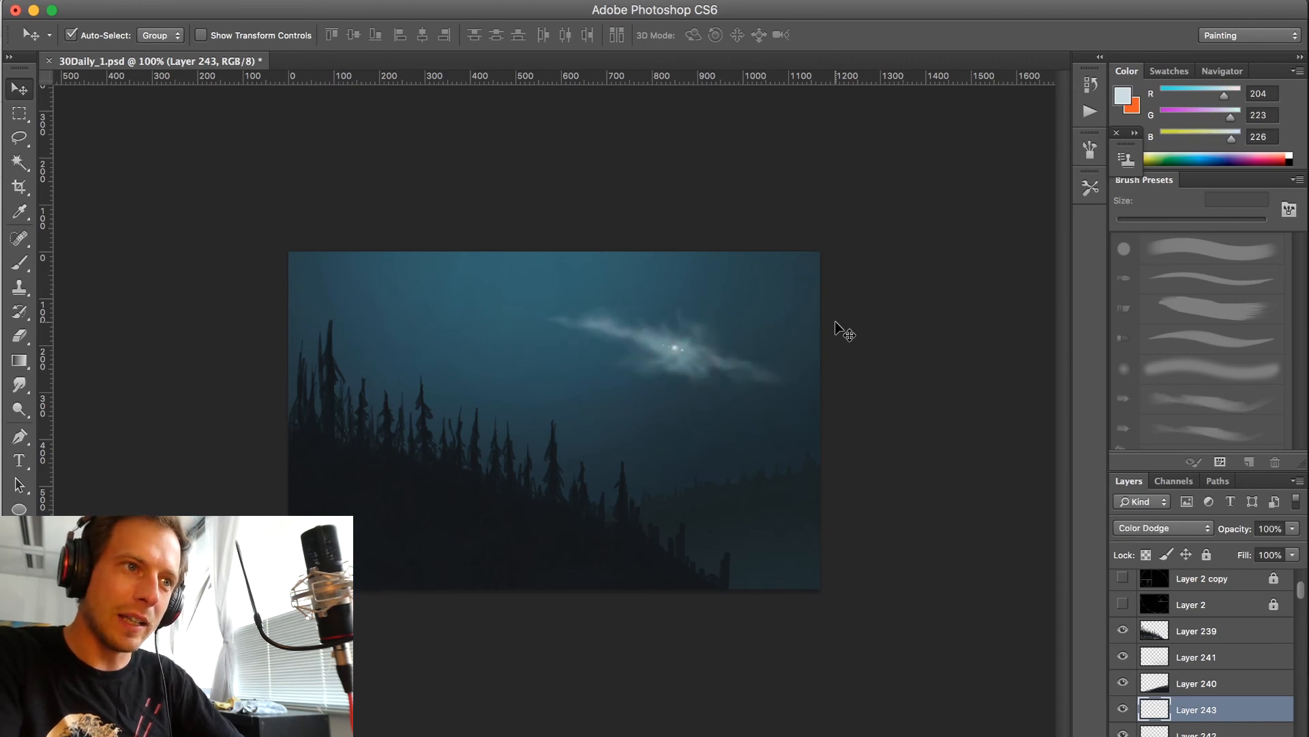
key(2)
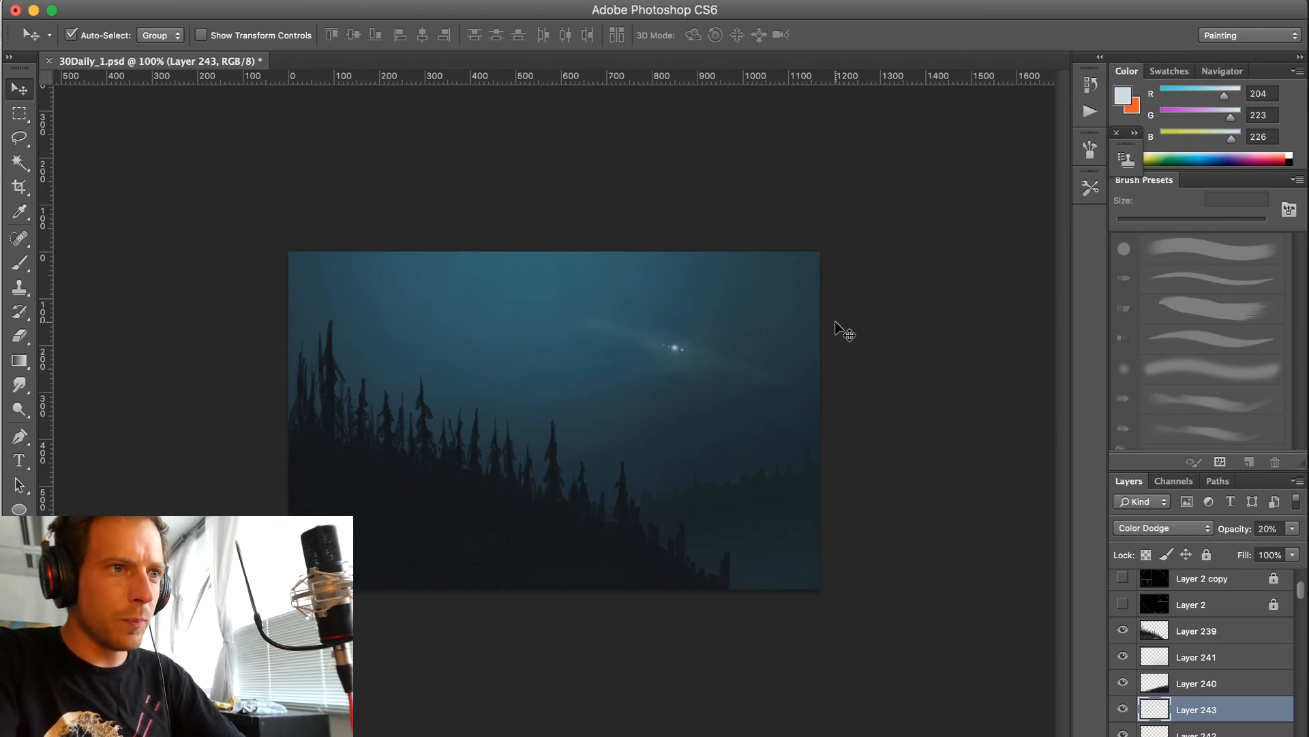
key(6)
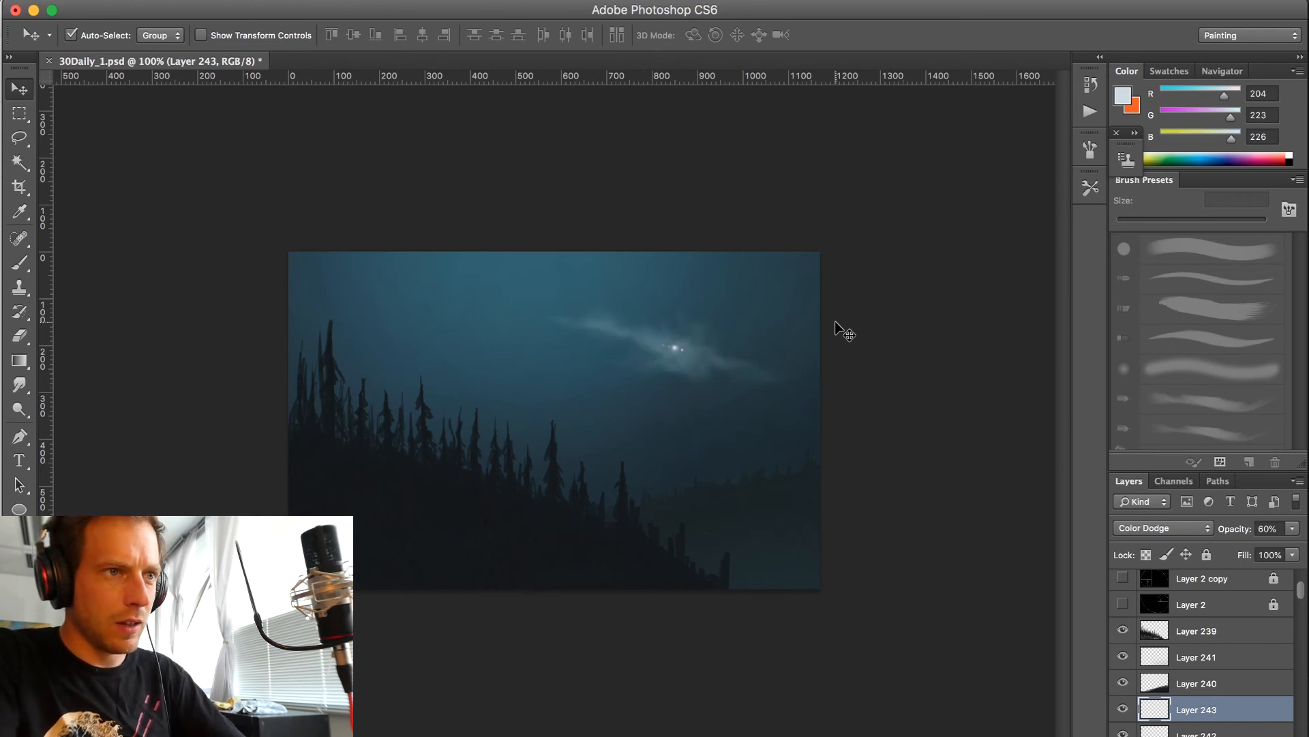
- Try further blend modes on the haze layer, including Pin Light, Subtract, Linear Burn and Screen, and return it to Color Dodge
key(super+minus)
key(super+minus)
key(super+minus)
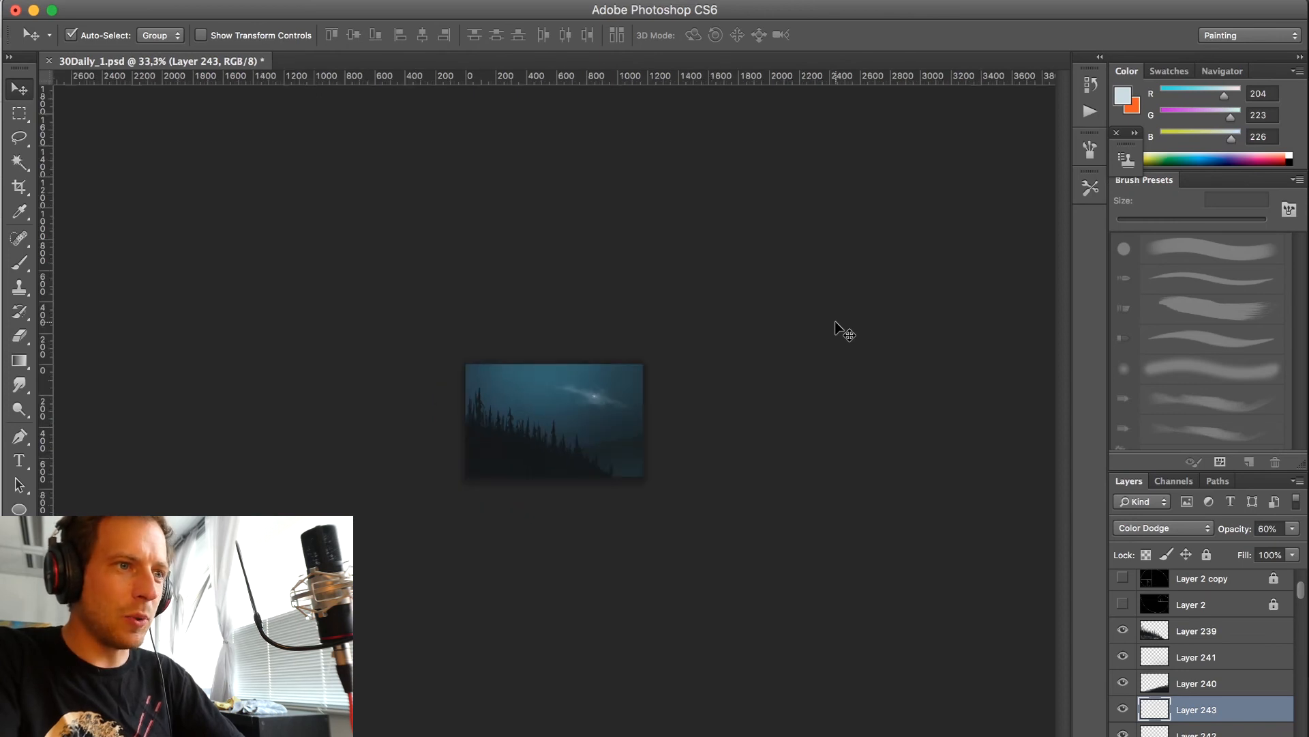
key(super+plus)
key(super+plus)
key(super+plus)
key(super+plus)
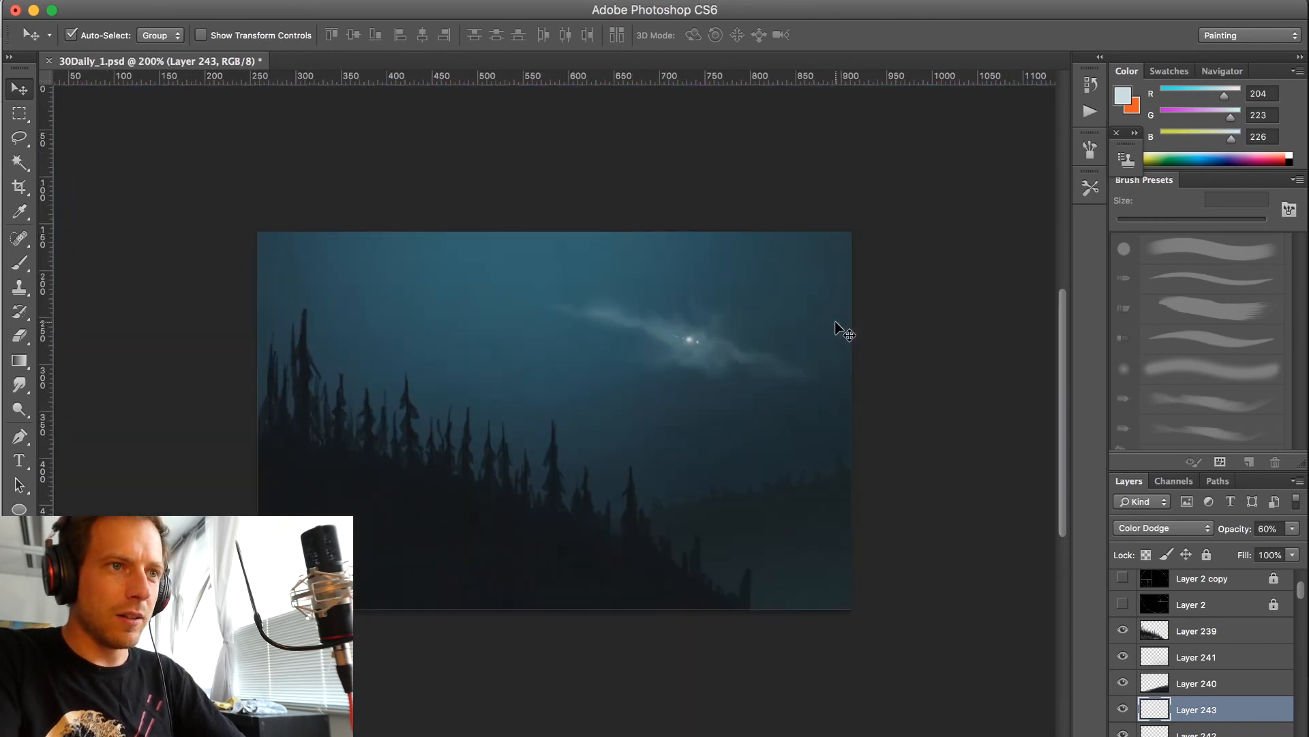
key(super+minus)
key(shift+plus)
key(shift+plus)
key(shift+plus)
key(shift+plus)
key(shift+plus)
key(shift+plus)
key(shift+plus)
key(shift+plus)
key(shift+plus)
key(shift+plus)
key(shift+plus)
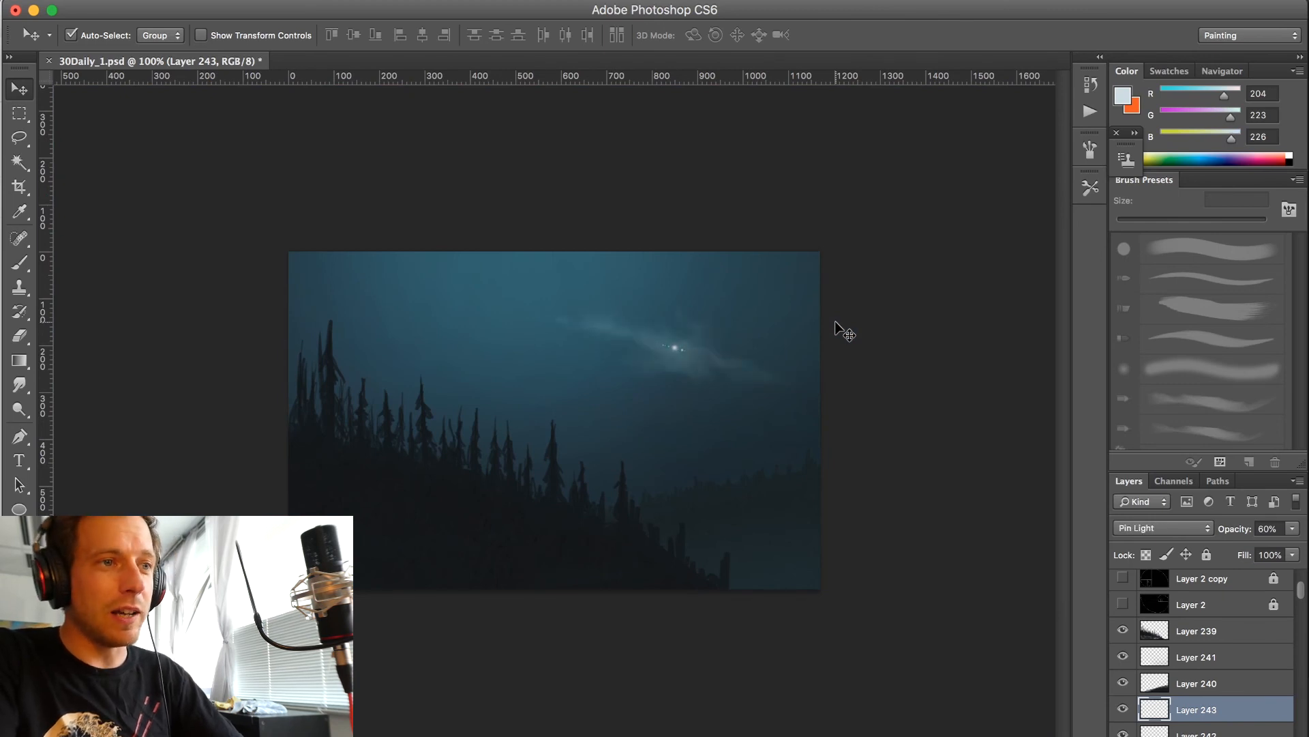
key(shift+plus)
key(shift+plus)
key(shift+plus)
key(shift+plus)
key(shift+plus)
key(shift+plus)
key(shift+plus)
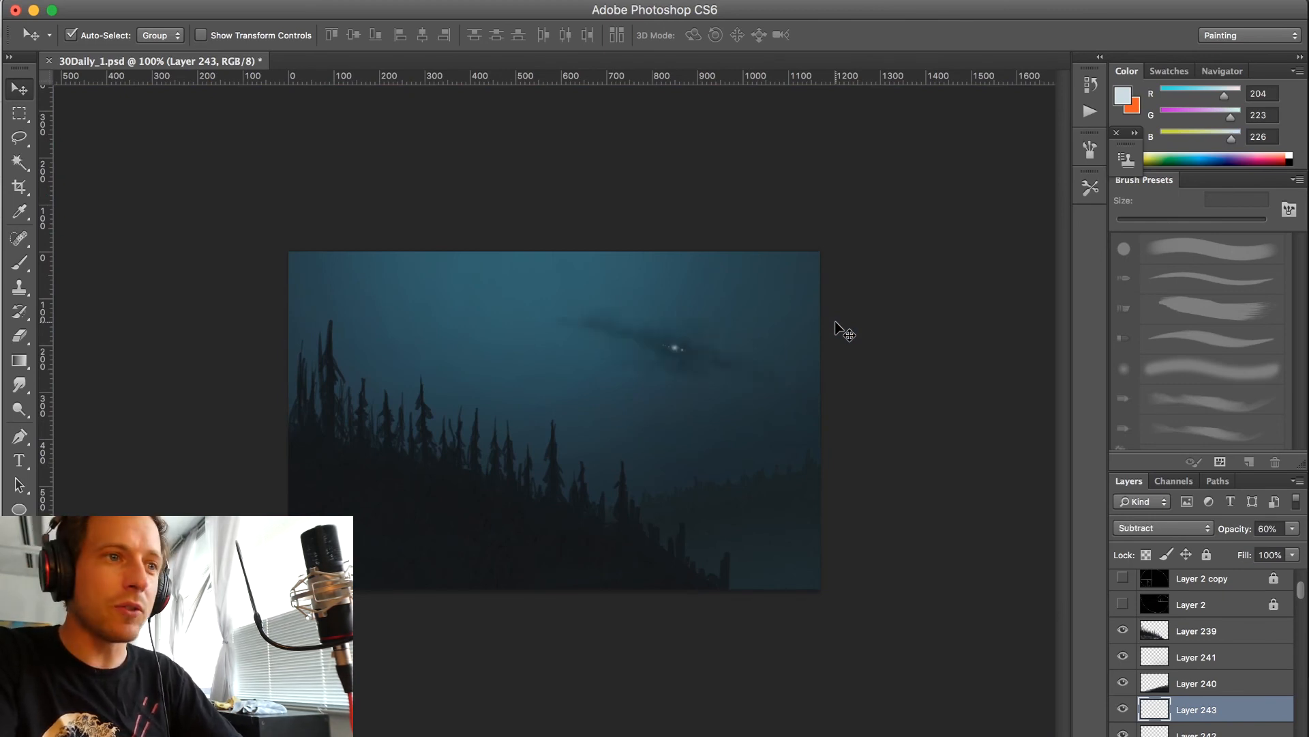
key(shift+minus)
key(shift+minus)
key(shift+plus)
key(shift+minus)
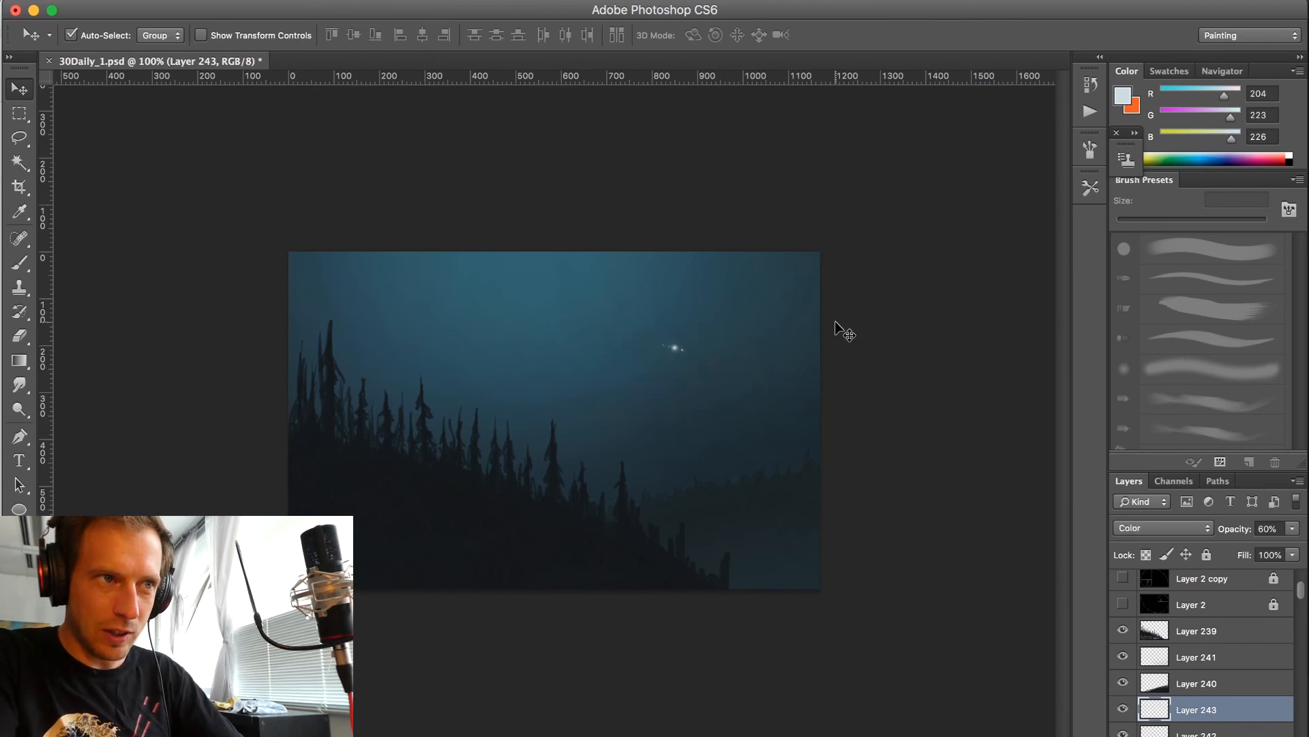
key(shift+plus)
key(shift+plus)
key(shift+plus)
key(shift+plus)
key(shift+plus)
key(shift+plus)
key(shift+plus)
key(shift+plus)
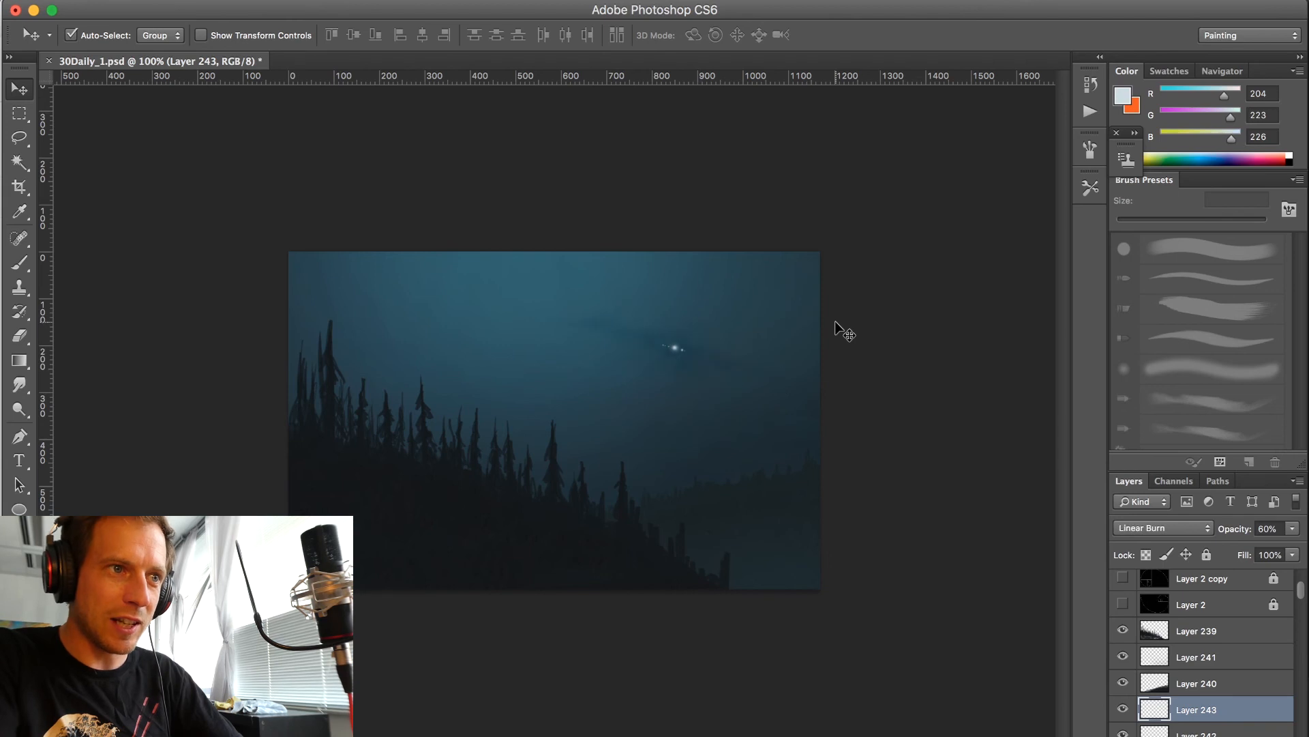
key(shift+minus)
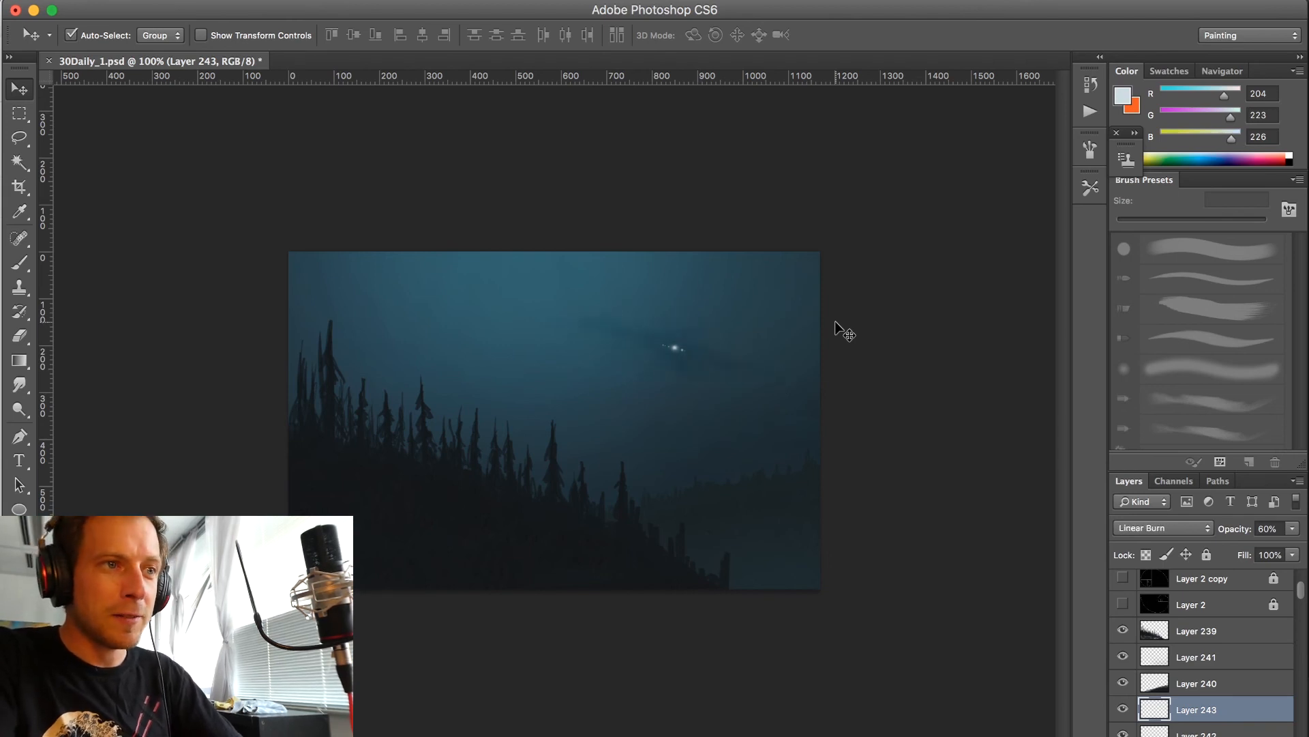
key(shift+plus)
key(shift+plus)
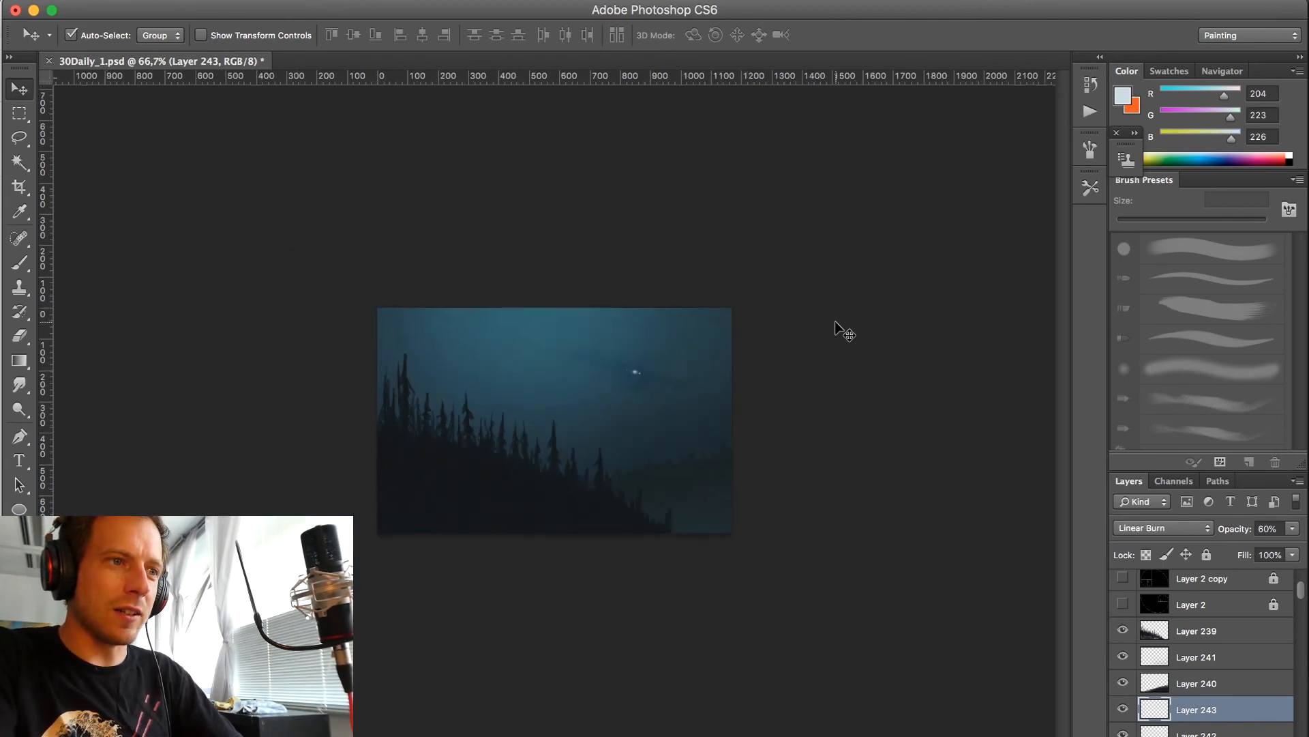
key(shift+plus)
key(shift+plus)
key(shift+plus)
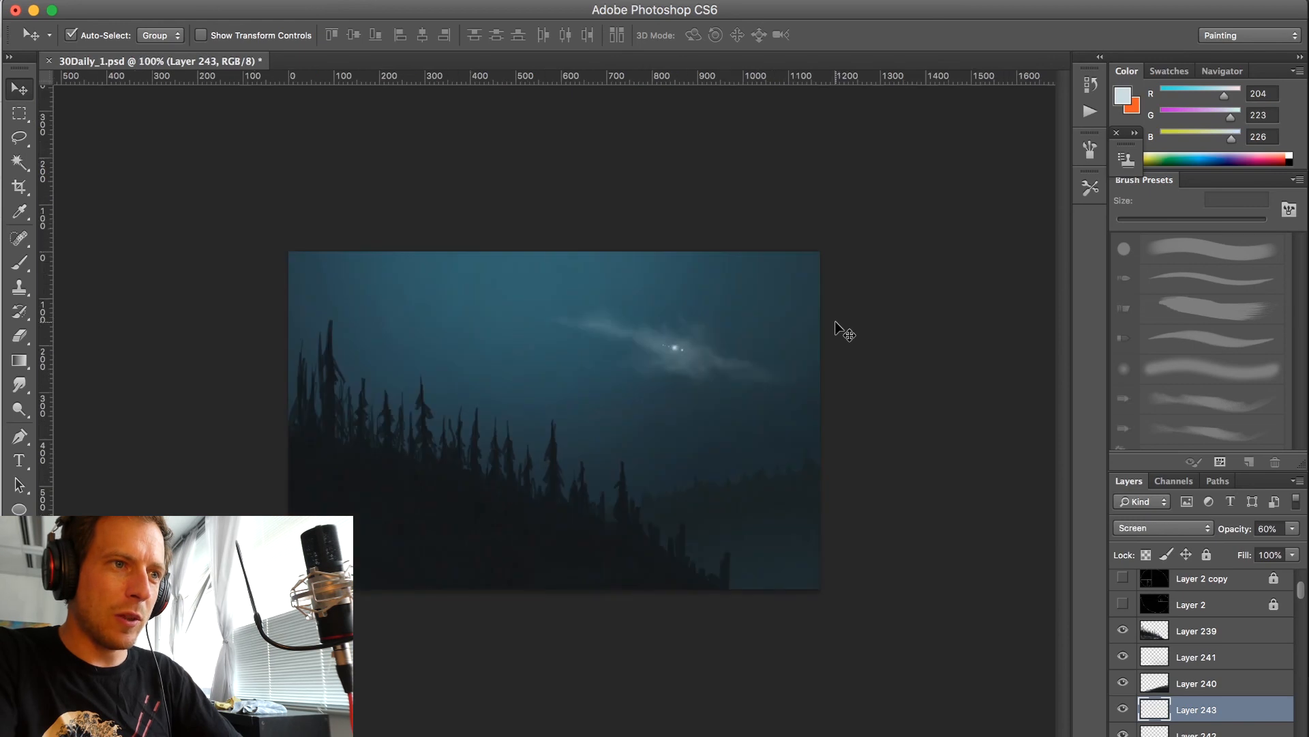
key(shift+minus)
key(super+minus)
key(super+minus)
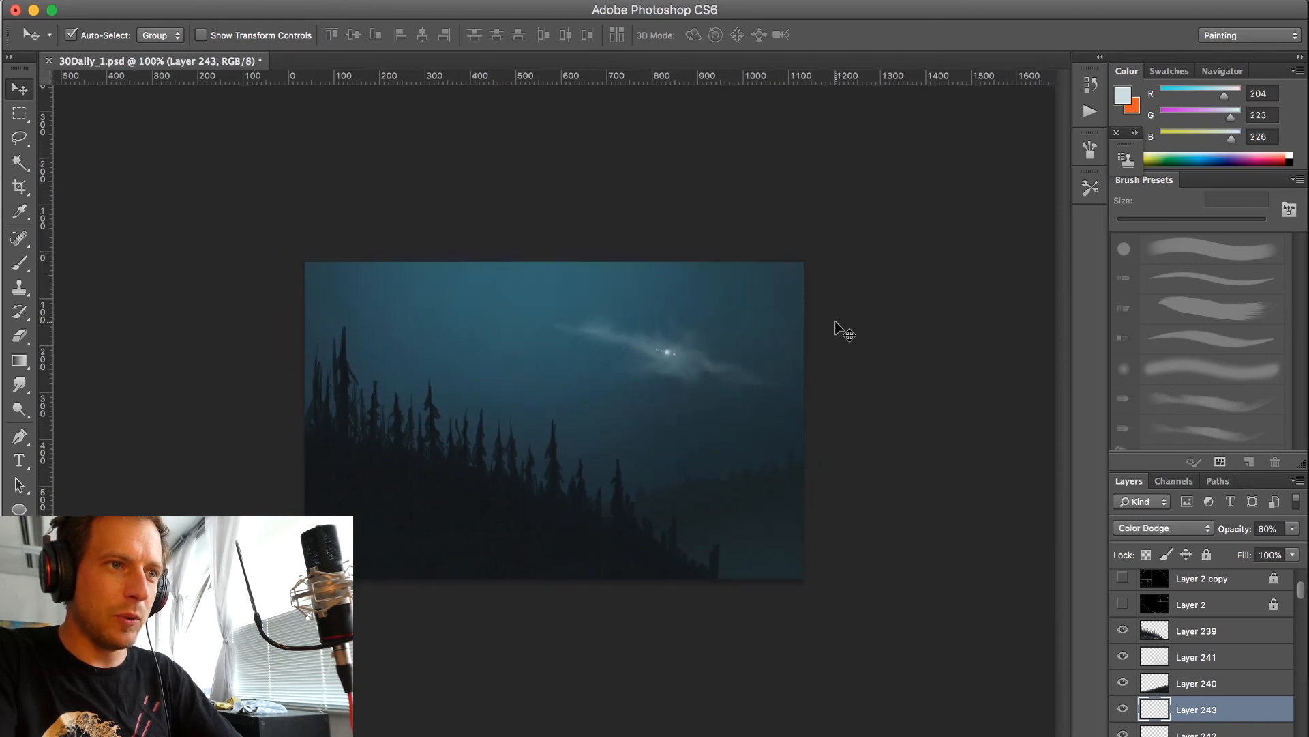
key(super+plus)
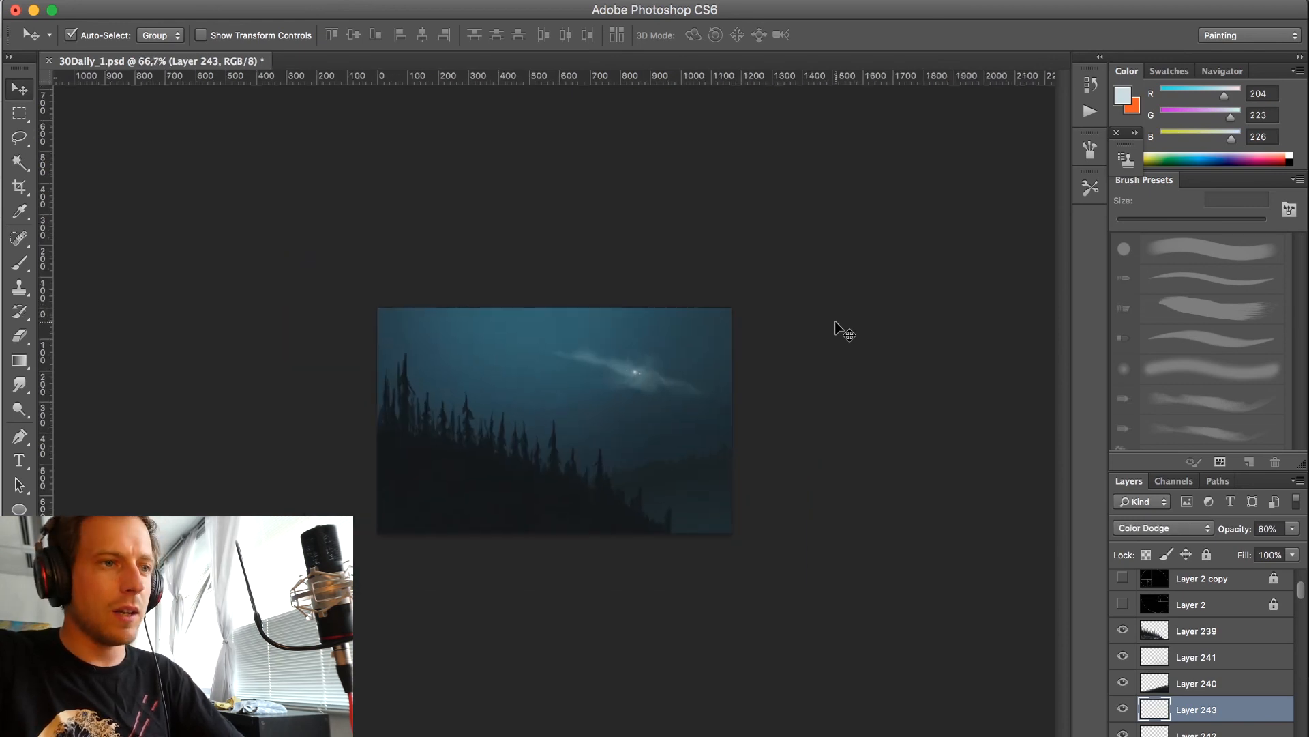
- Duplicate the haze layer and try blend modes such as Difference and Divide on the copy
key(super+j)
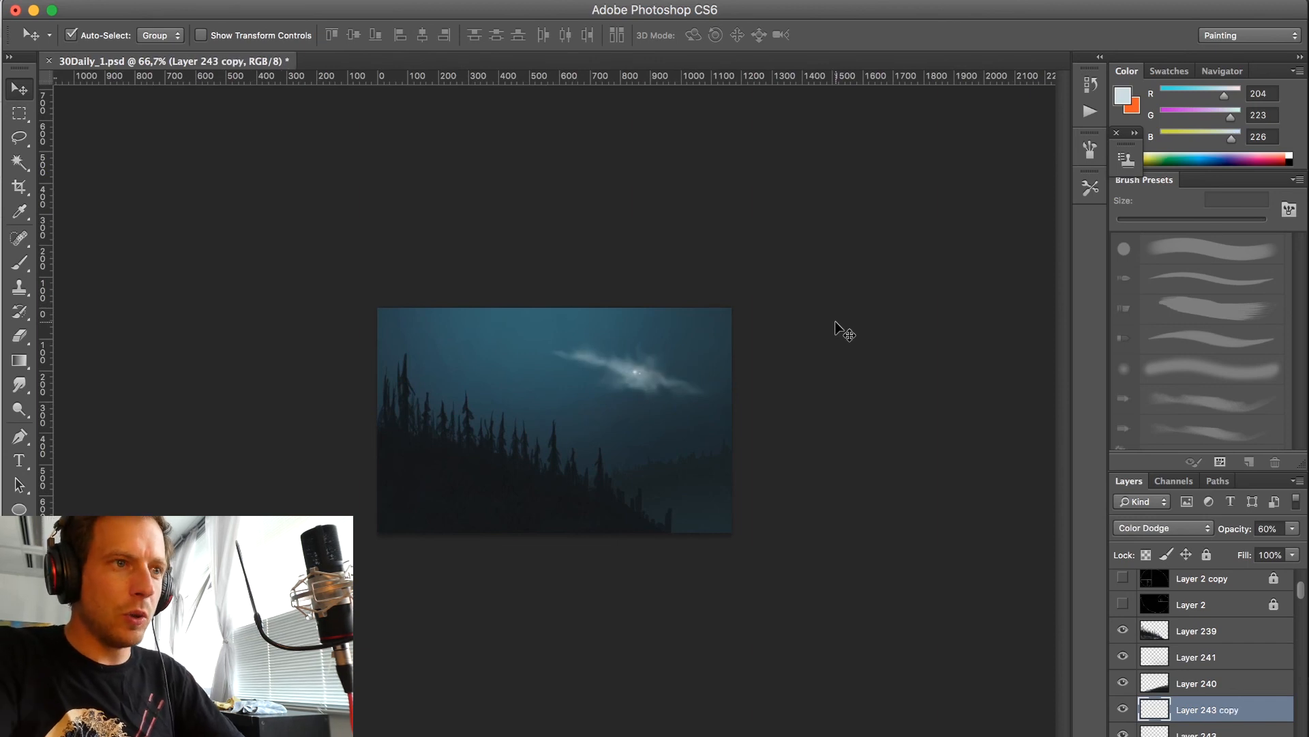
key(shift+plus)
key(shift+plus)
key(shift+plus)
key(shift+plus)
key(shift+plus)
key(shift+plus)
key(shift+plus)
key(shift+plus)
key(shift+plus)
key(shift+plus)
key(shift+plus)
key(shift+plus)
key(shift+plus)
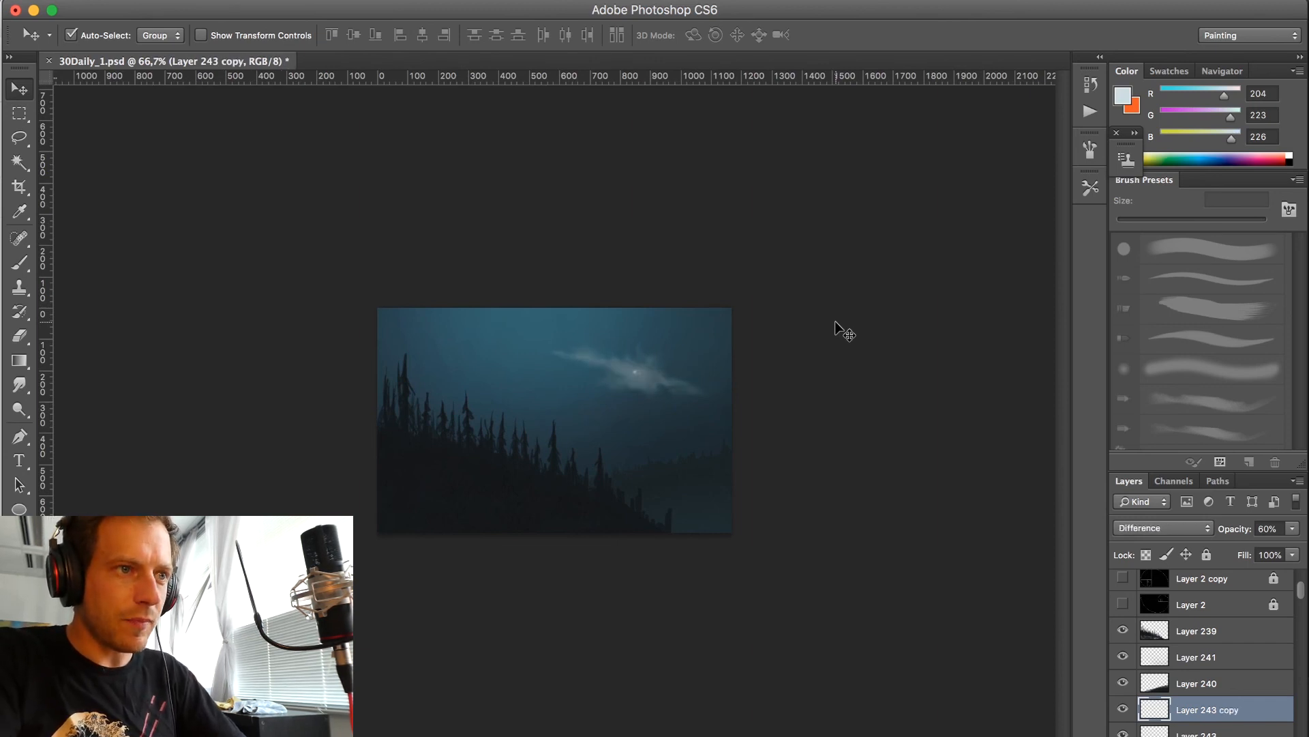
key(super+minus)
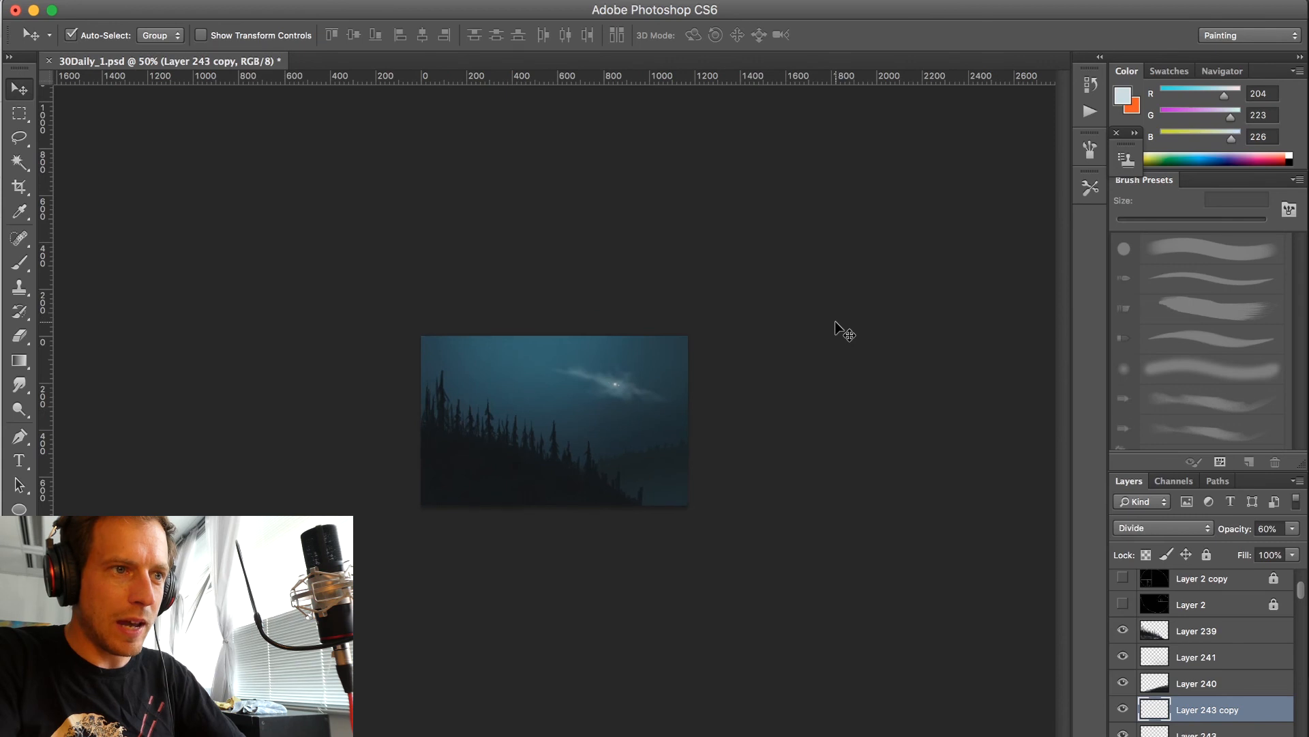
key(super+plus)
key(super+plus)
- Move the haze copy below the original haze layer and set its blend mode to Linear Burn
key(super+bracketleft)
key(shift+plus)
key(shift+plus)
key(shift+plus)
key(shift+plus)
key(shift+plus)
key(shift+plus)
key(shift+plus)
key(shift+plus)
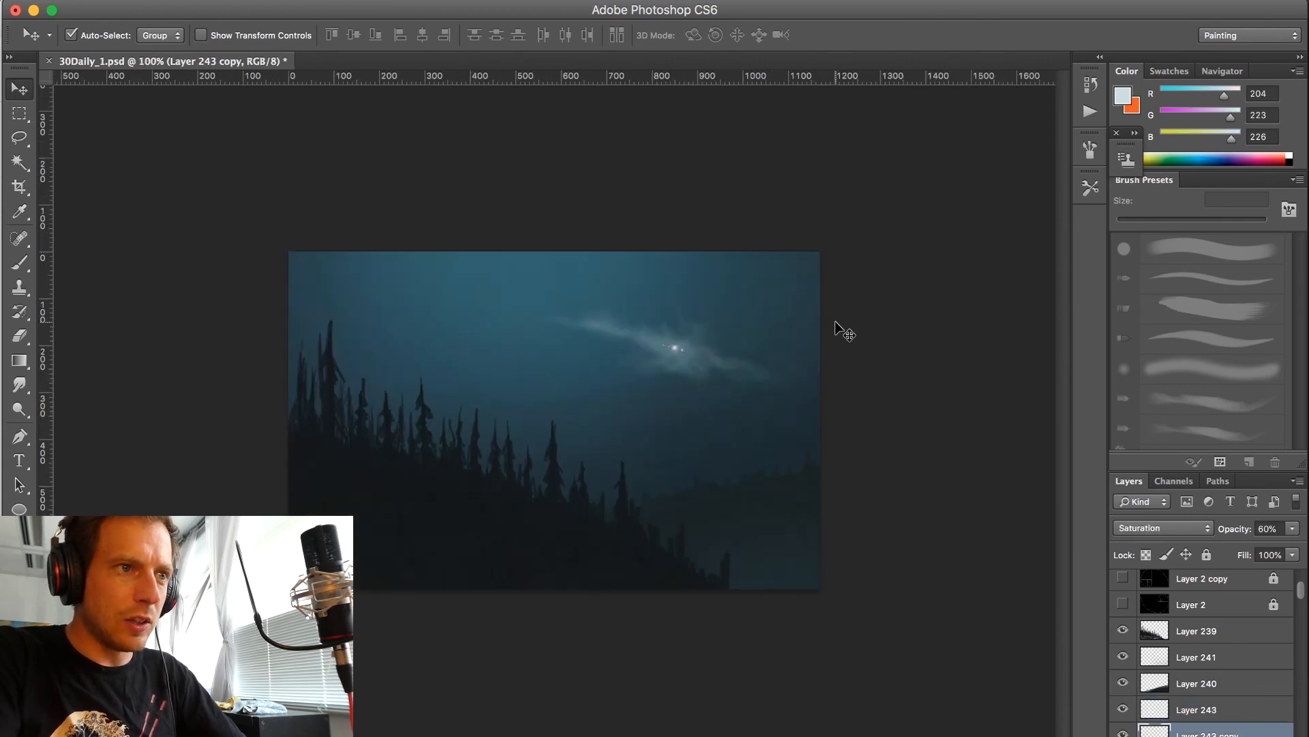
key(shift+plus)
key(shift+plus)
key(shift+minus)
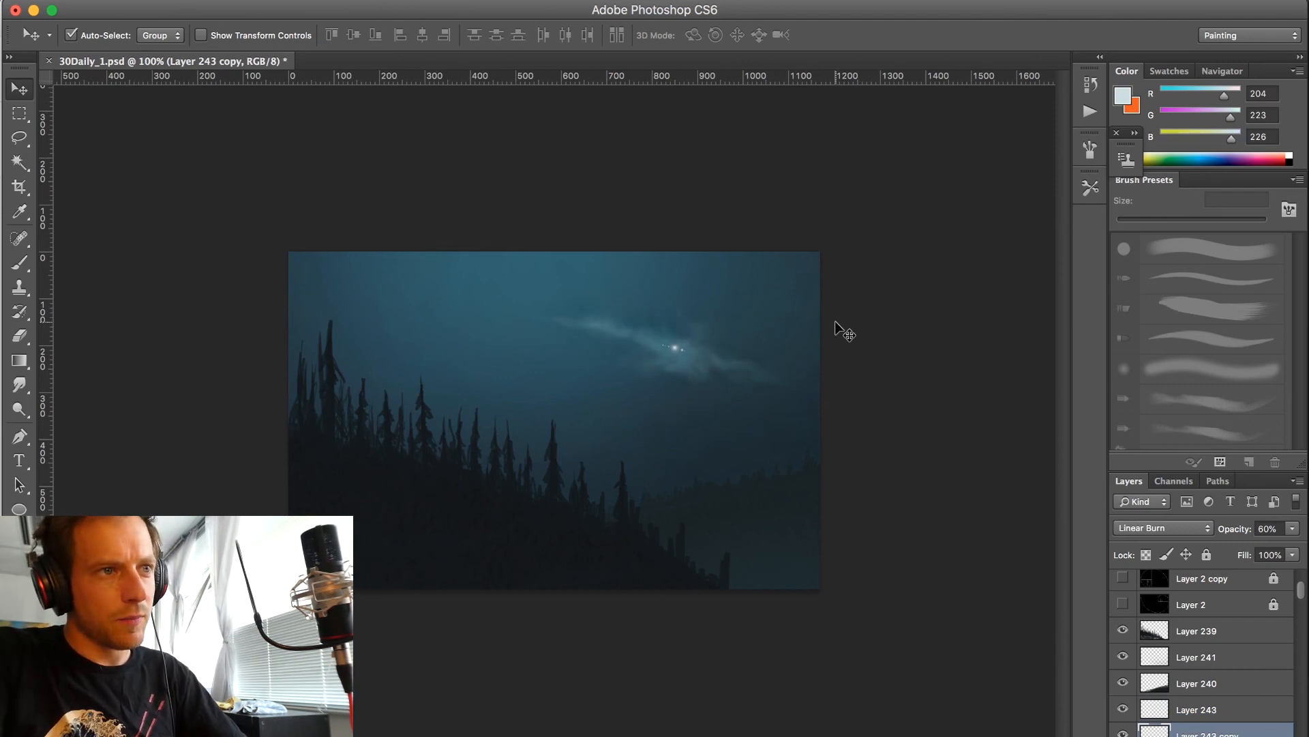
- Paint faint soft strokes across the sky around the haze on the Linear Burn copy, enlarging the brush to 80 px at 10% opacity
key(b)
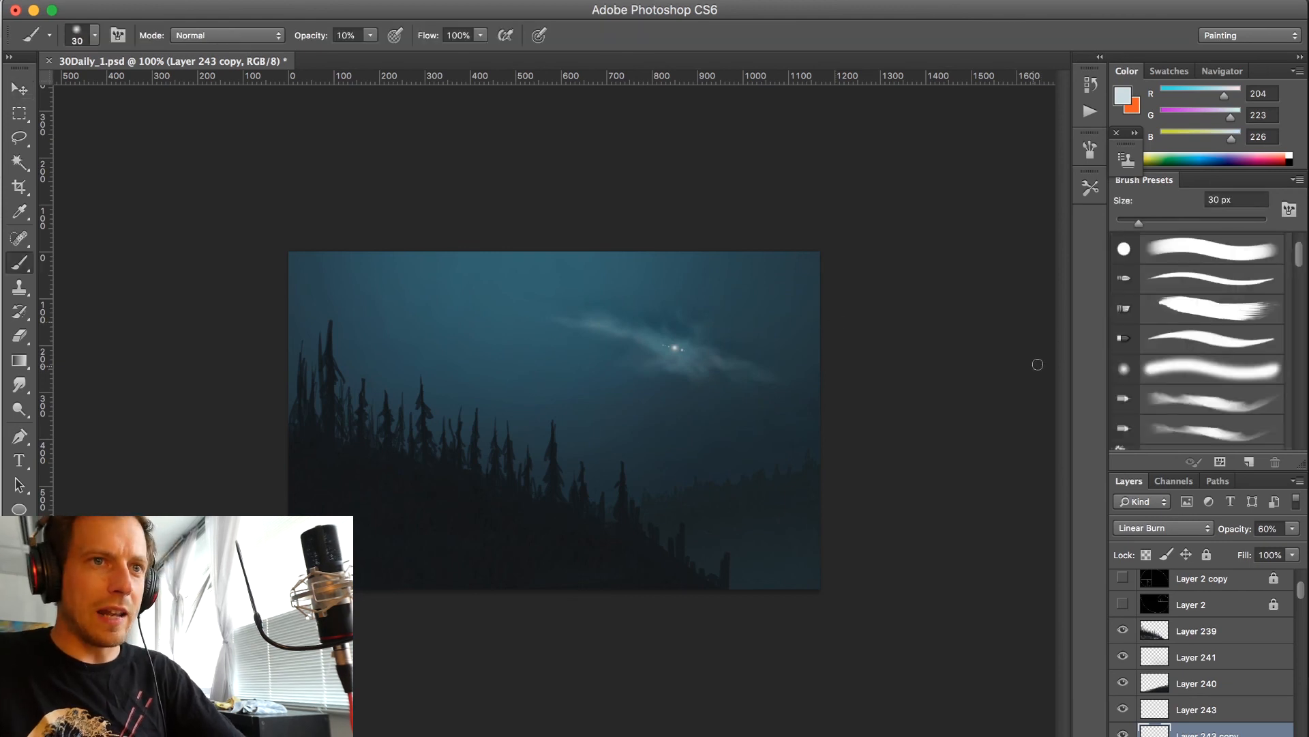
key(bracketright)
key(bracketright)
key(bracketright)
key(bracketright)
key(bracketright)
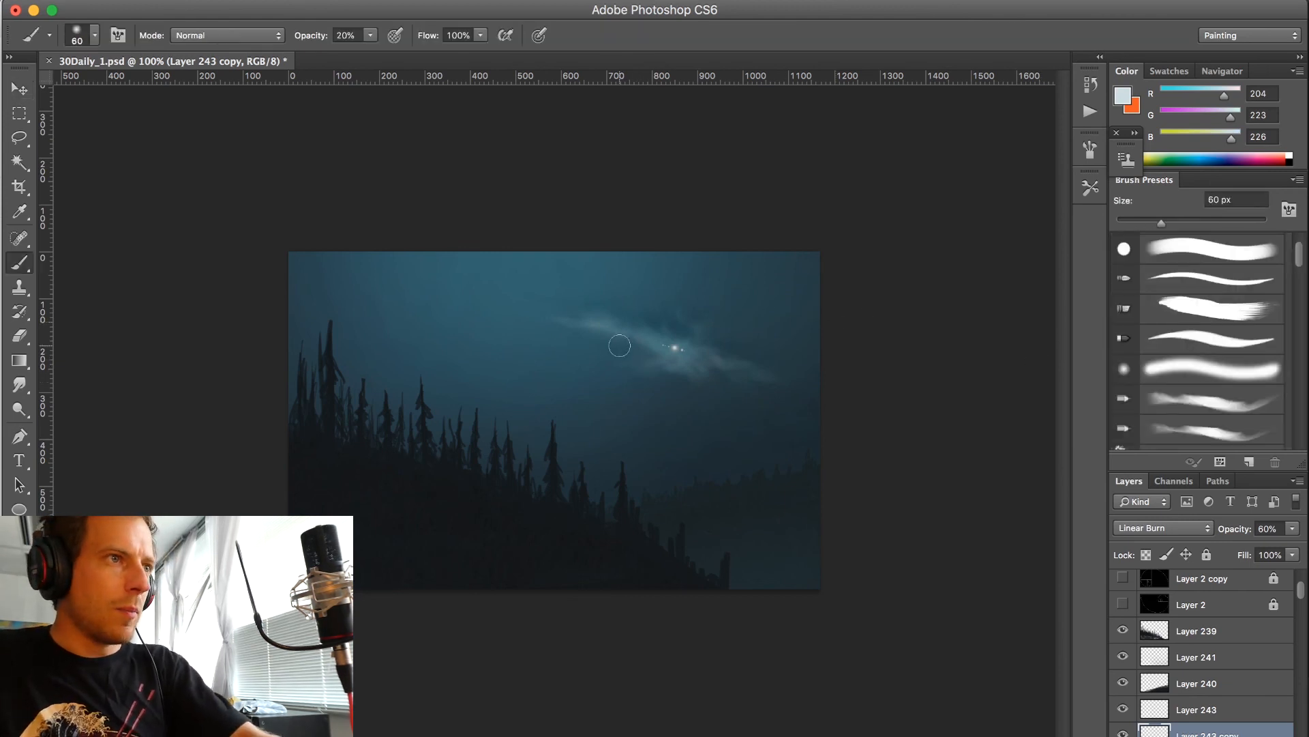
key(1)
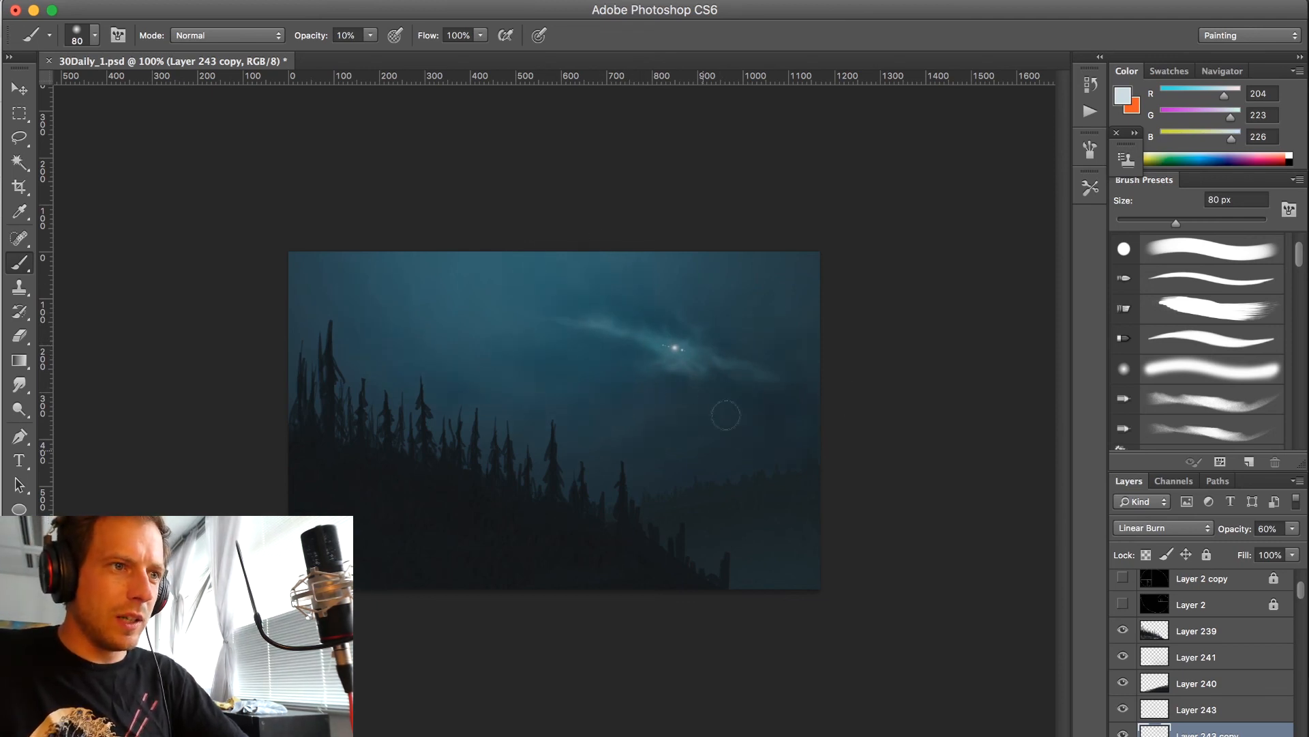
key(super+plus)
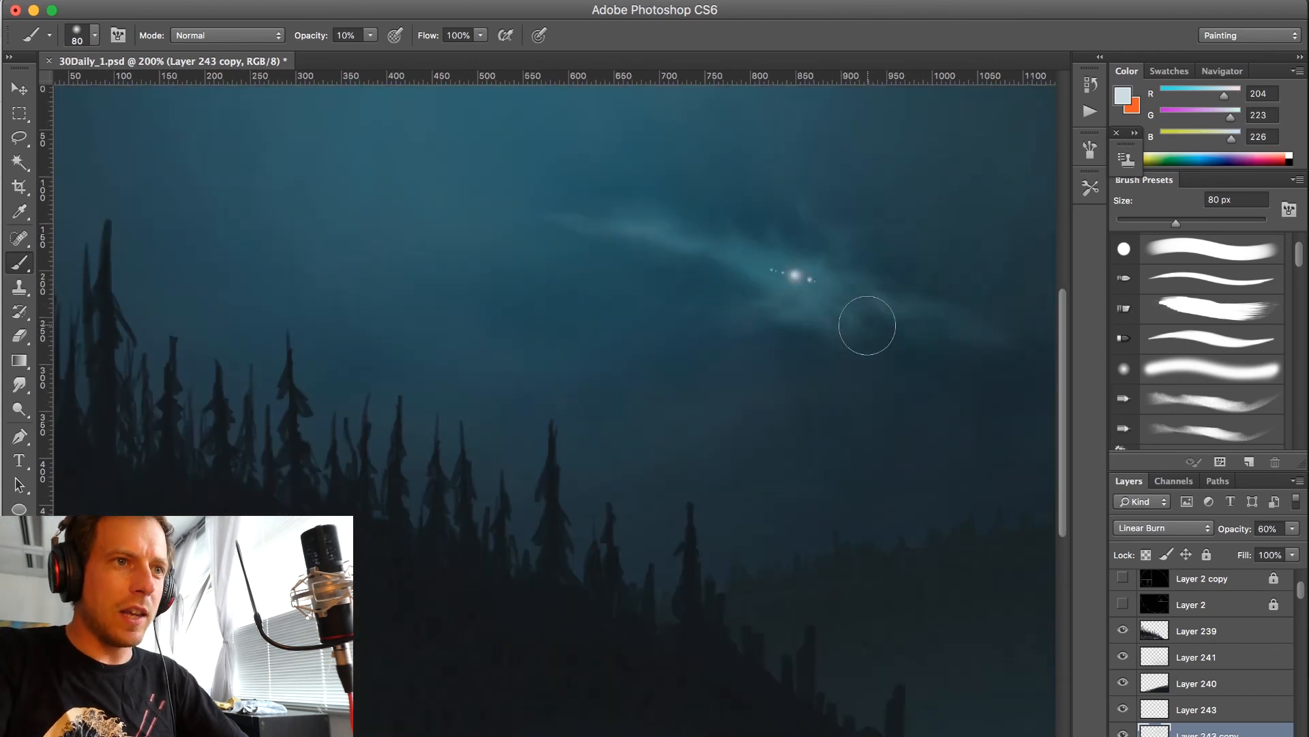
key(v)
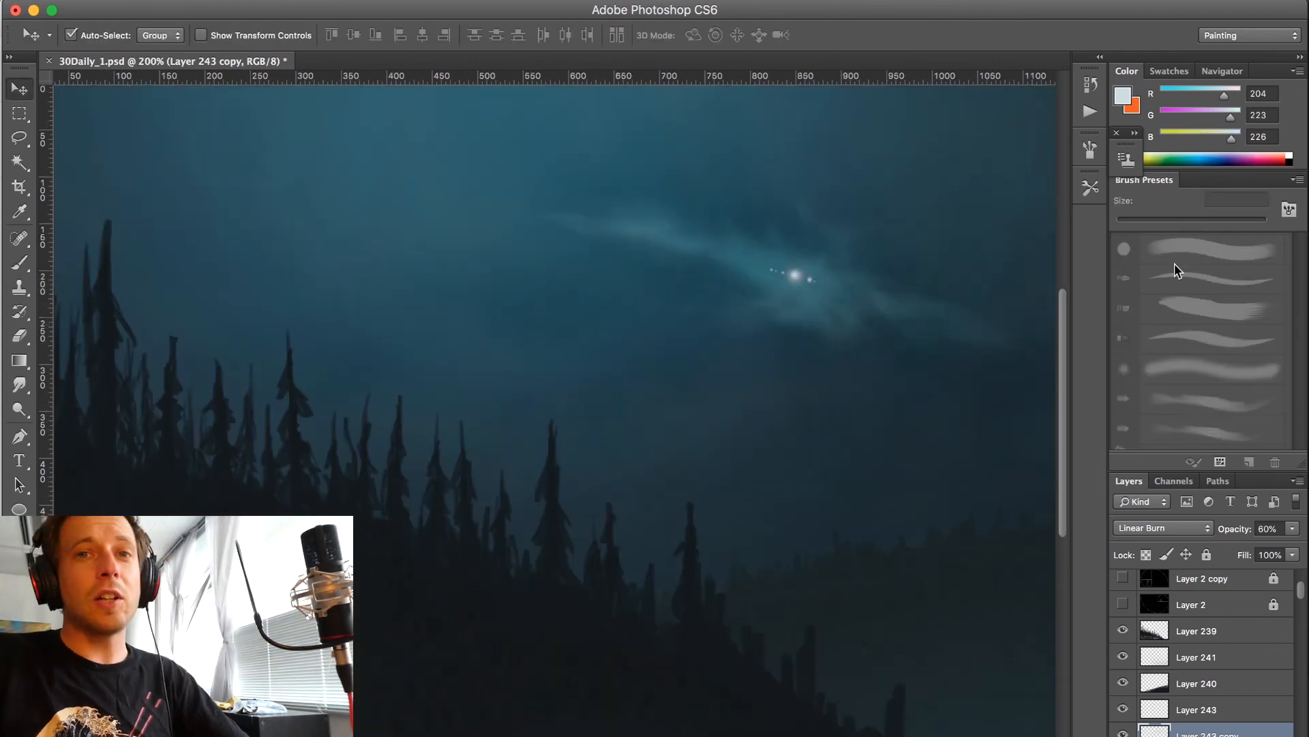